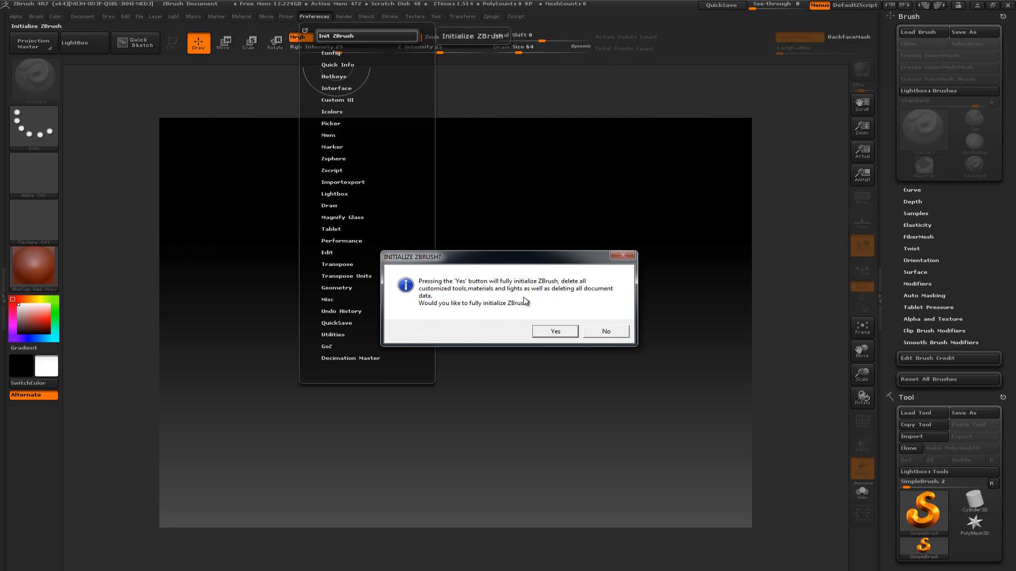
Confirm the full initialization of ZBrush and remove the Brush palette from the tray
{"action": "left_click", "coordinate": [553, 332]}
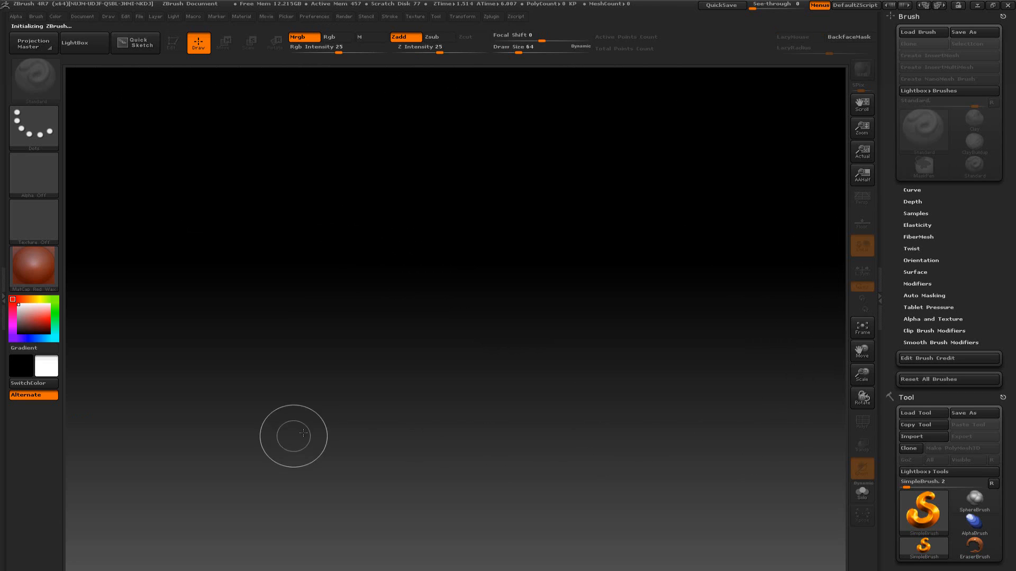
{"action": "left_click", "coordinate": [1000, 16]}
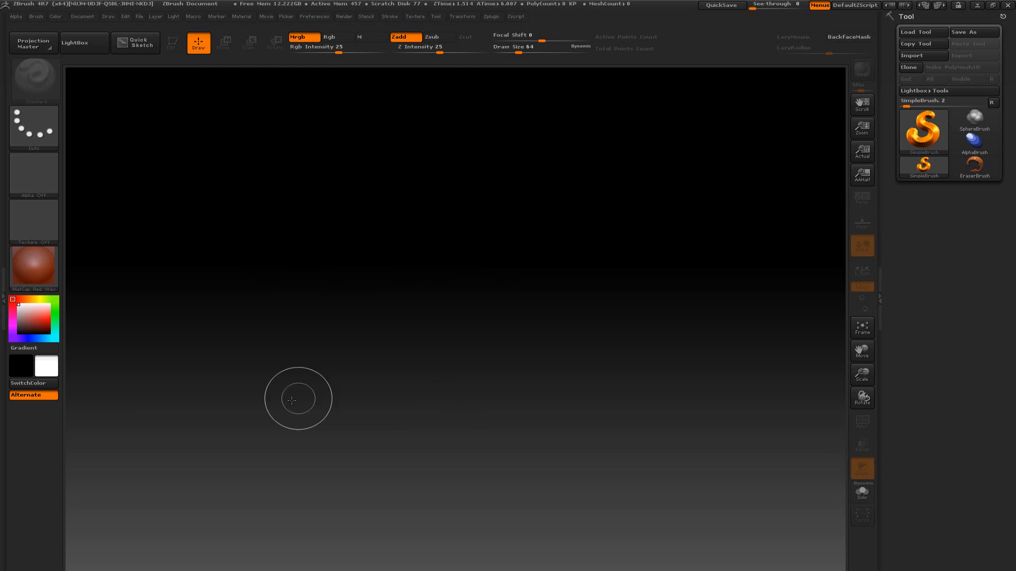
Flatten the document background to a solid grey by reducing the background gradient range to its minimum
{"action": "left_click", "coordinate": [87, 16]}
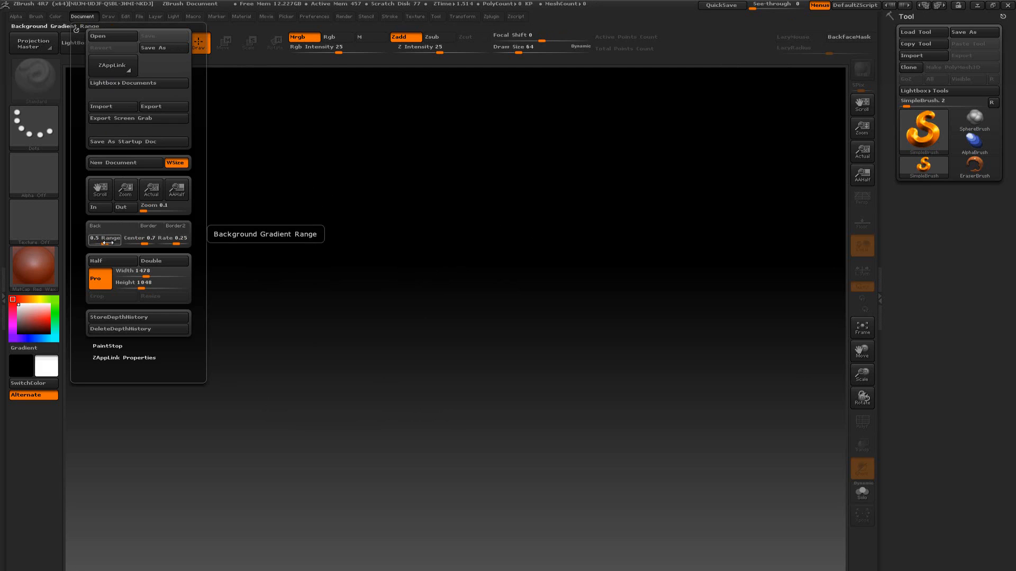
{"action": "left_click_drag", "start_coordinate": [105, 243], "coordinate": [83, 244]}
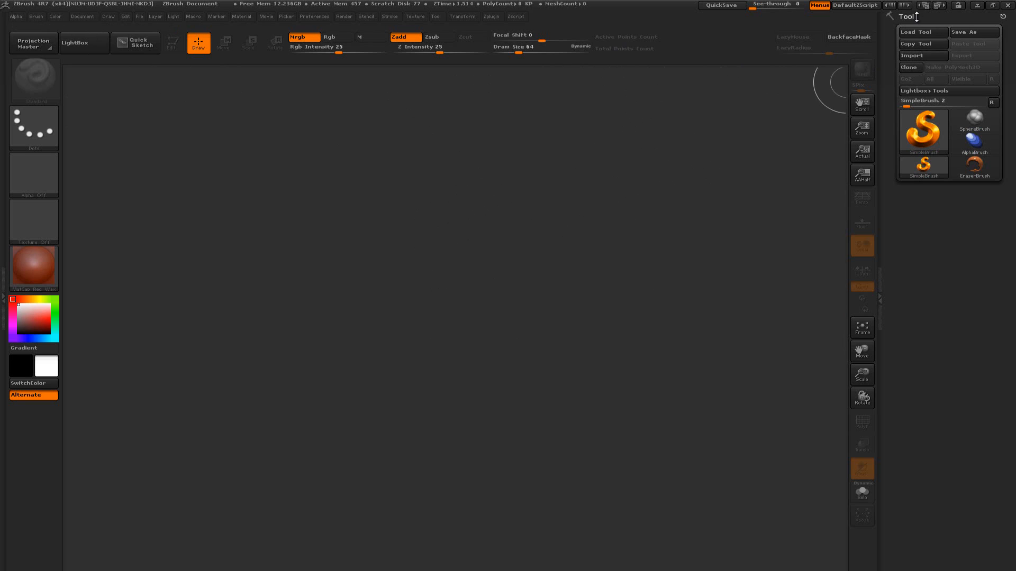
Draw a large Sphere3D in the middle of the canvas in Edit mode and convert it to a PolyMesh3D
{"action": "left_click", "coordinate": [930, 135]}
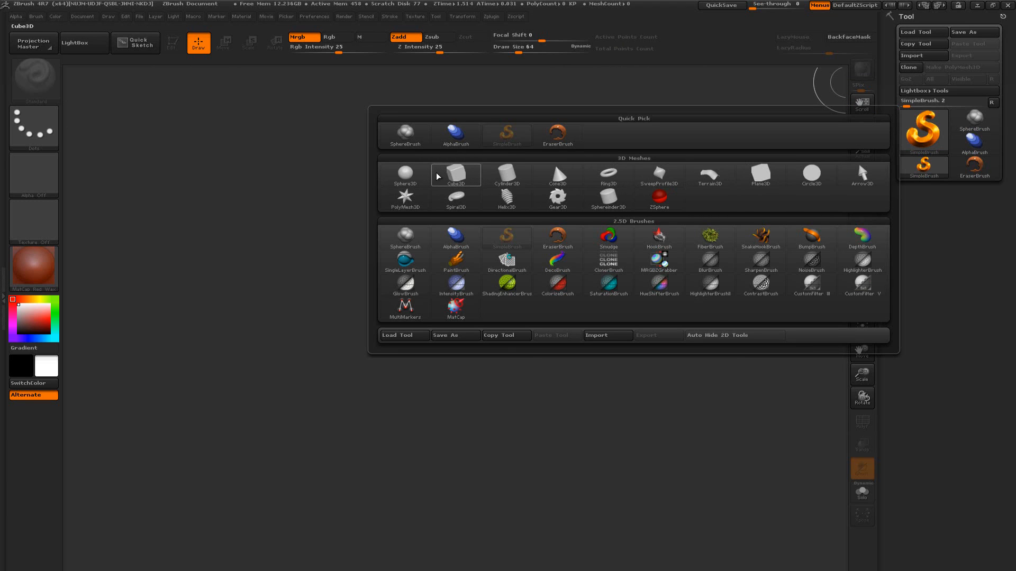
{"action": "left_click", "coordinate": [405, 174]}
{"action": "mouse_move", "coordinate": [465, 275]}
{"action": "left_mouse_down"}
{"action": "mouse_move", "coordinate": [480, 336]}
{"action": "mouse_move", "coordinate": [467, 515]}
{"action": "left_mouse_up"}
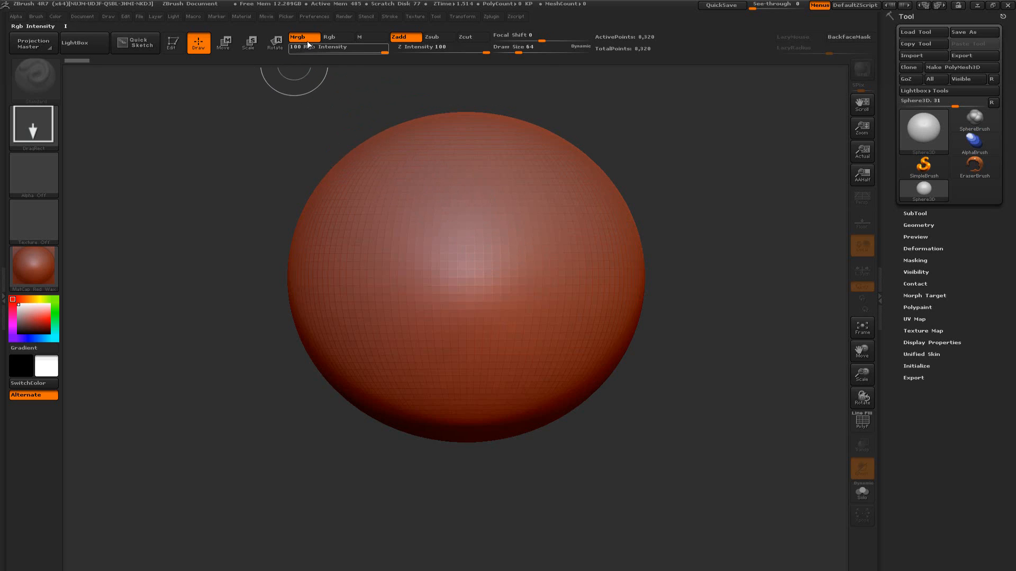
{"action": "left_click", "coordinate": [179, 42]}
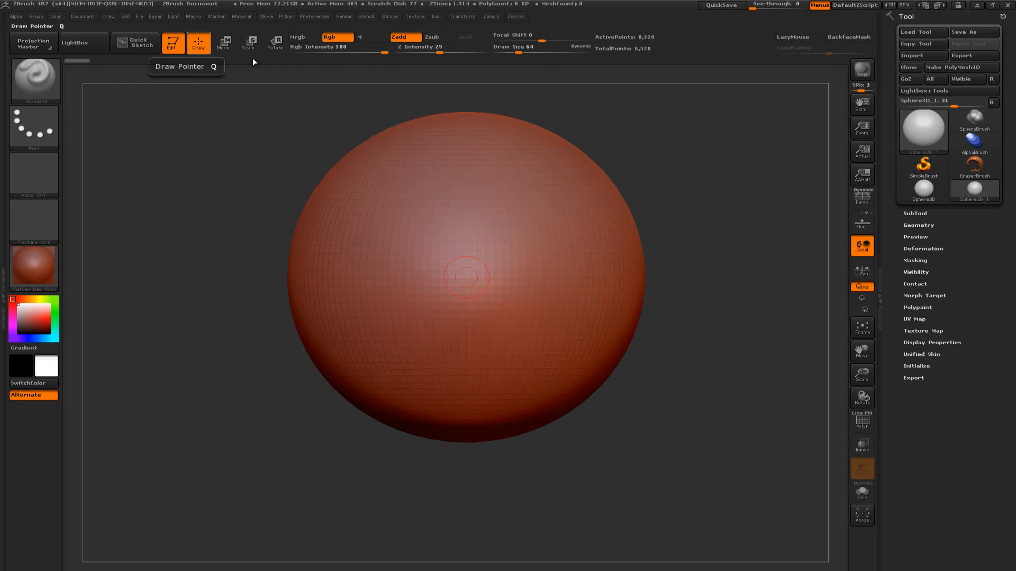
{"action": "left_click", "coordinate": [976, 67]}
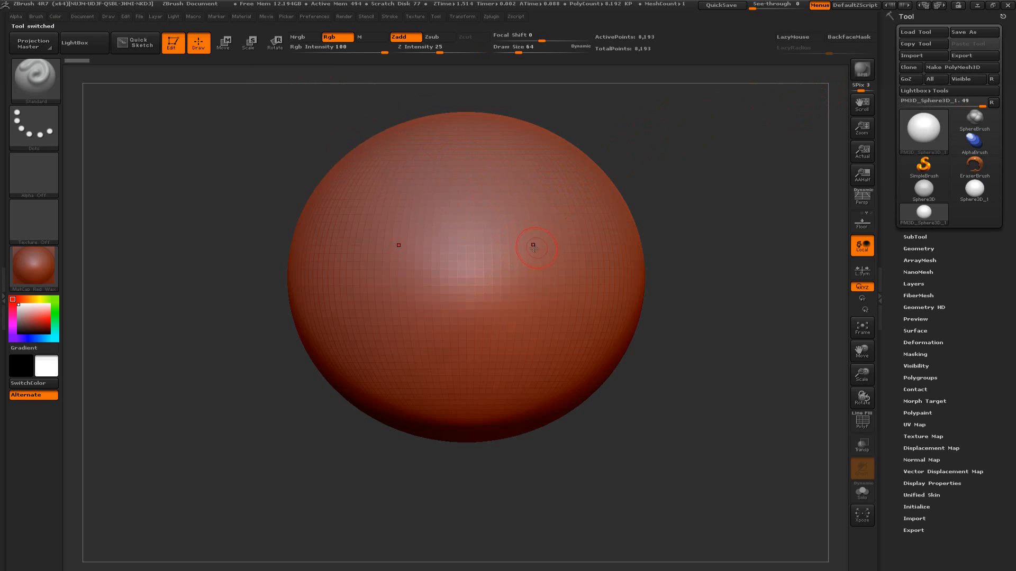
Try Standard brush strokes with symmetry off down both sides of the sphere's front, and undo them
{"action": "mouse_move", "coordinate": [498, 241]}
{"action": "left_mouse_down"}
{"action": "mouse_move", "coordinate": [524, 248]}
{"action": "mouse_move", "coordinate": [550, 291]}
{"action": "mouse_move", "coordinate": [512, 388]}
{"action": "left_mouse_up"}
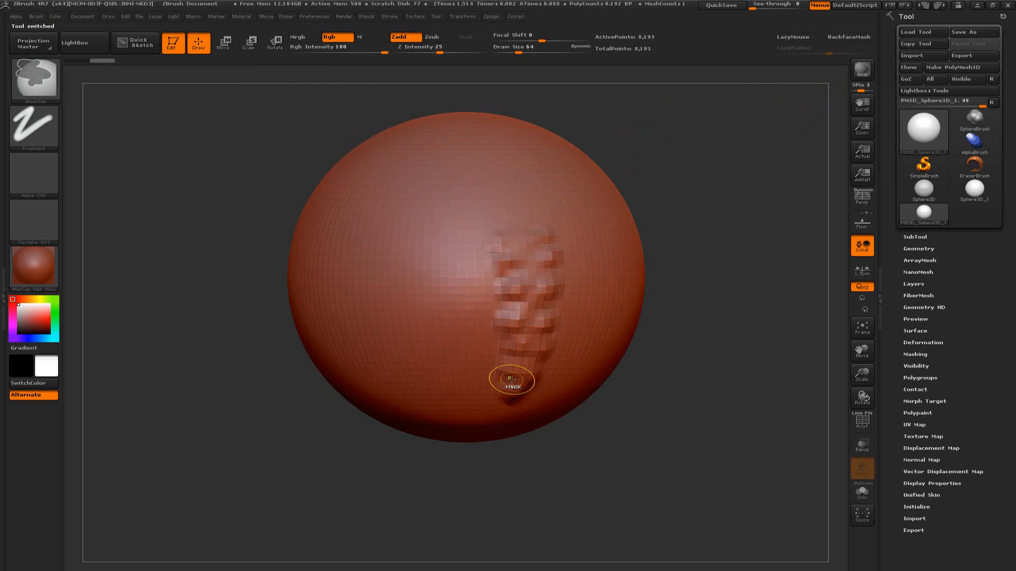
{"action": "key", "text": "ctrl+z"}
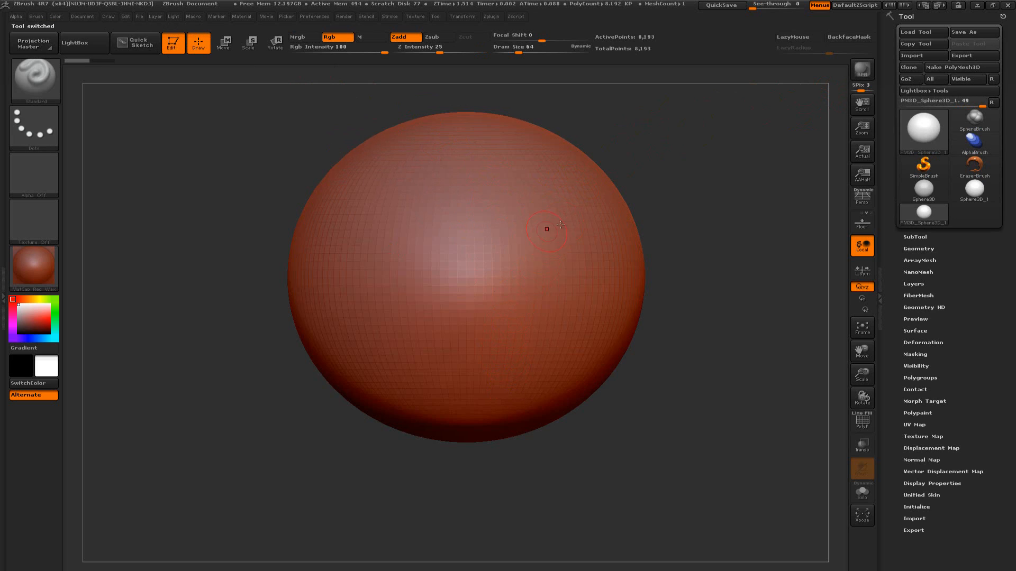
{"action": "left_click_drag", "start_coordinate": [704, 216], "coordinate": [692, 275]}
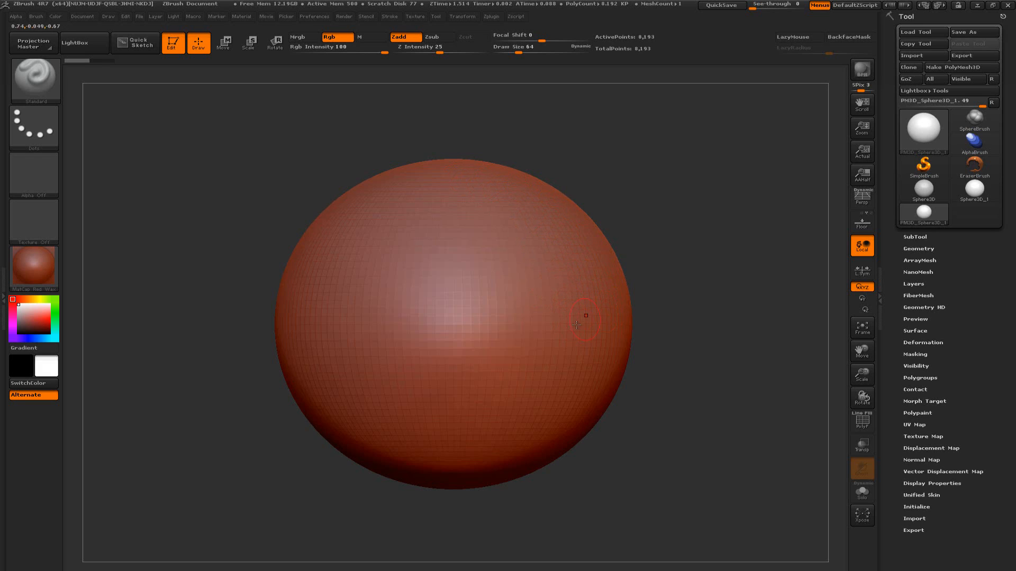
{"action": "mouse_move", "coordinate": [505, 410]}
{"action": "left_mouse_down"}
{"action": "mouse_move", "coordinate": [572, 370]}
{"action": "mouse_move", "coordinate": [566, 296]}
{"action": "mouse_move", "coordinate": [508, 217]}
{"action": "left_mouse_up"}
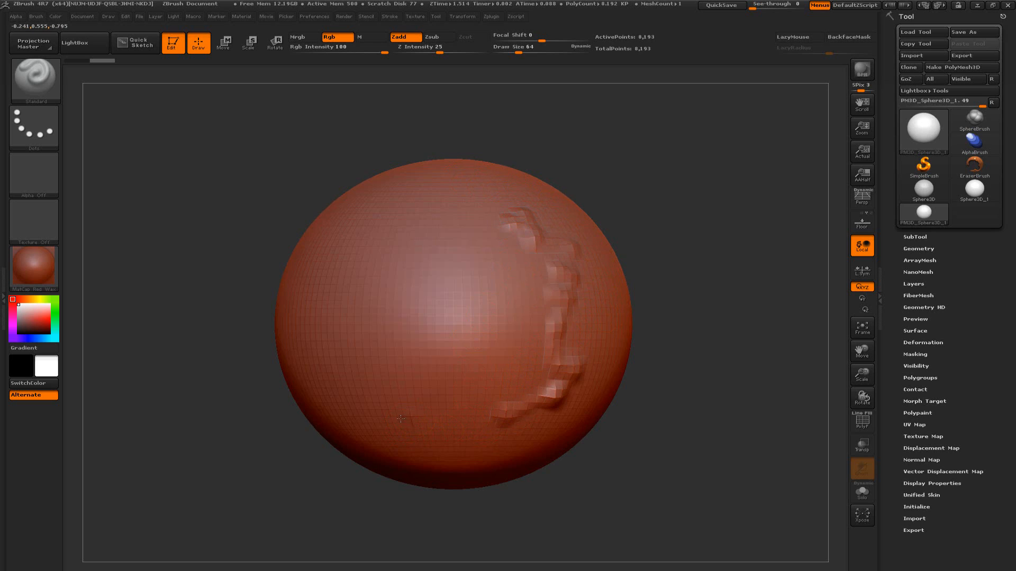
{"action": "mouse_move", "coordinate": [400, 418]}
{"action": "left_mouse_down"}
{"action": "mouse_move", "coordinate": [349, 365]}
{"action": "mouse_move", "coordinate": [325, 280]}
{"action": "mouse_move", "coordinate": [404, 212]}
{"action": "left_mouse_up"}
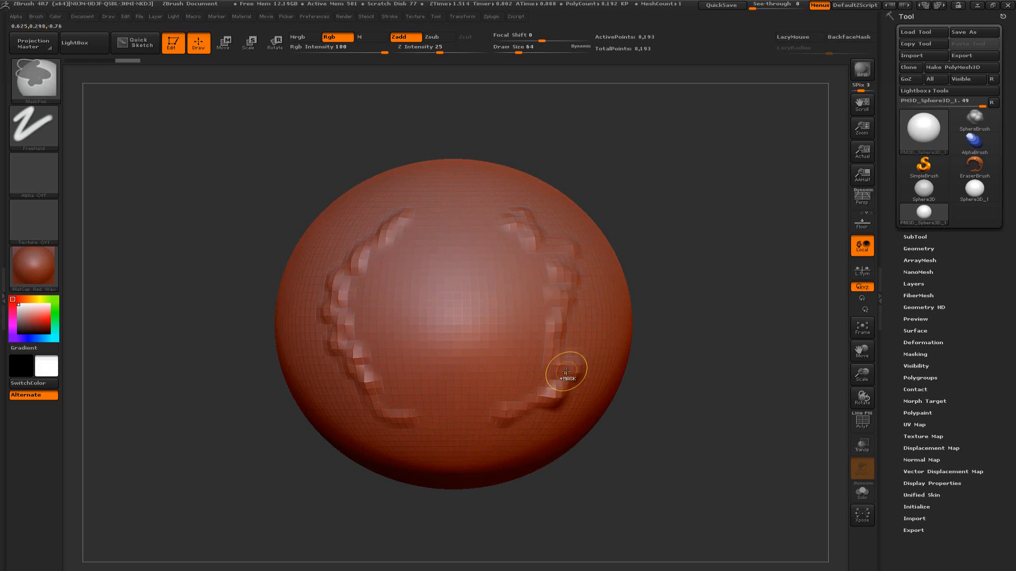
{"action": "key", "text": "ctrl+z"}
{"action": "key", "text": "ctrl+z"}
{"action": "key", "text": "ctrl+z"}
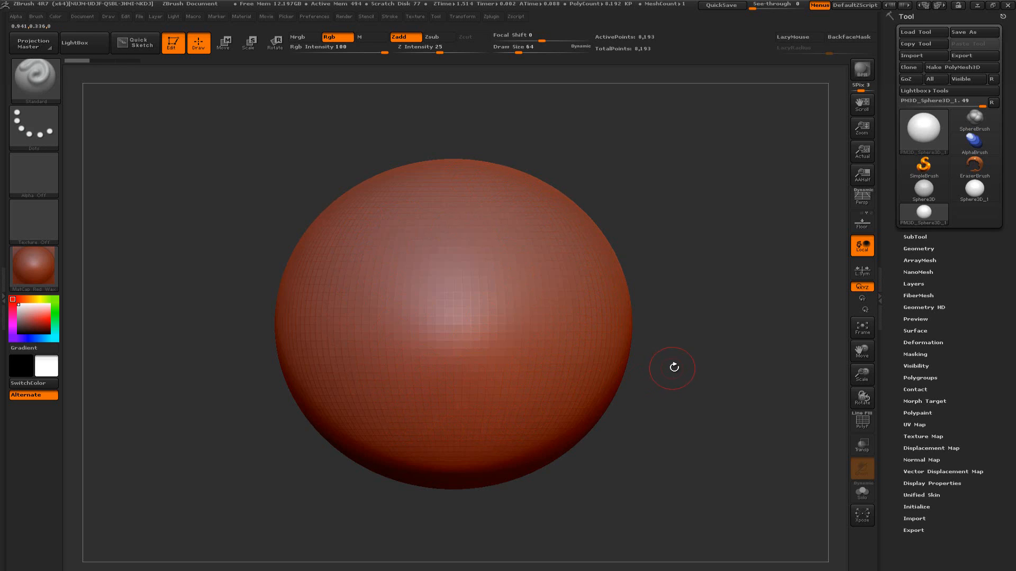
Sculpt mirrored winding strokes over the sphere's front with symmetry on, and roll the undo history back to the smooth sphere
{"action": "left_click_drag", "start_coordinate": [673, 367], "coordinate": [683, 351]}
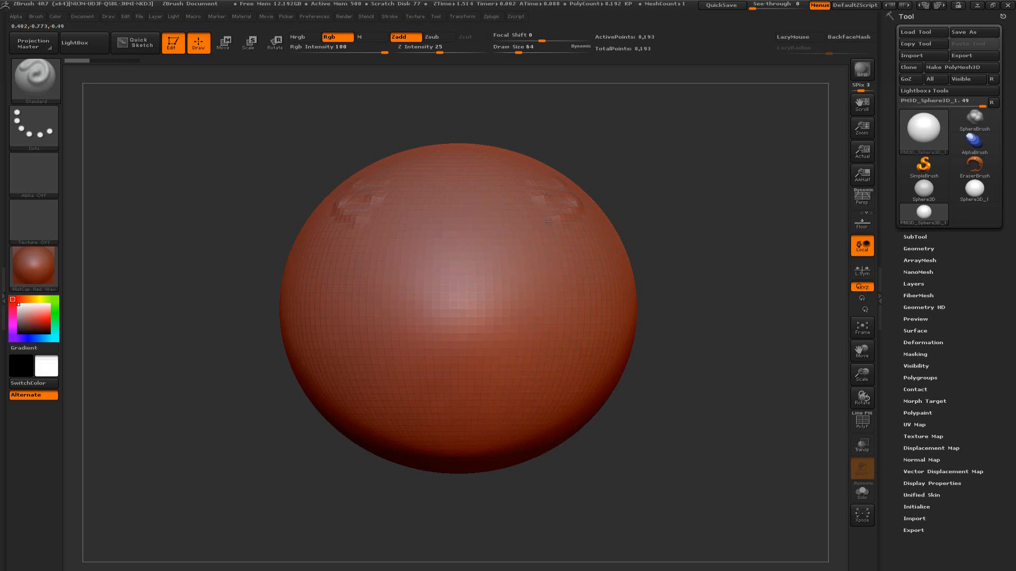
{"action": "mouse_move", "coordinate": [549, 221]}
{"action": "left_mouse_down"}
{"action": "mouse_move", "coordinate": [582, 238]}
{"action": "mouse_move", "coordinate": [540, 295]}
{"action": "mouse_move", "coordinate": [582, 314]}
{"action": "mouse_move", "coordinate": [529, 339]}
{"action": "mouse_move", "coordinate": [569, 365]}
{"action": "mouse_move", "coordinate": [508, 372]}
{"action": "mouse_move", "coordinate": [524, 404]}
{"action": "mouse_move", "coordinate": [474, 394]}
{"action": "mouse_move", "coordinate": [466, 319]}
{"action": "mouse_move", "coordinate": [492, 285]}
{"action": "mouse_move", "coordinate": [460, 253]}
{"action": "mouse_move", "coordinate": [497, 233]}
{"action": "mouse_move", "coordinate": [464, 210]}
{"action": "mouse_move", "coordinate": [495, 188]}
{"action": "mouse_move", "coordinate": [492, 174]}
{"action": "mouse_move", "coordinate": [471, 166]}
{"action": "left_mouse_up"}
{"action": "mouse_move", "coordinate": [684, 187]}
{"action": "left_mouse_down"}
{"action": "mouse_move", "coordinate": [685, 232]}
{"action": "mouse_move", "coordinate": [683, 223]}
{"action": "left_mouse_up"}
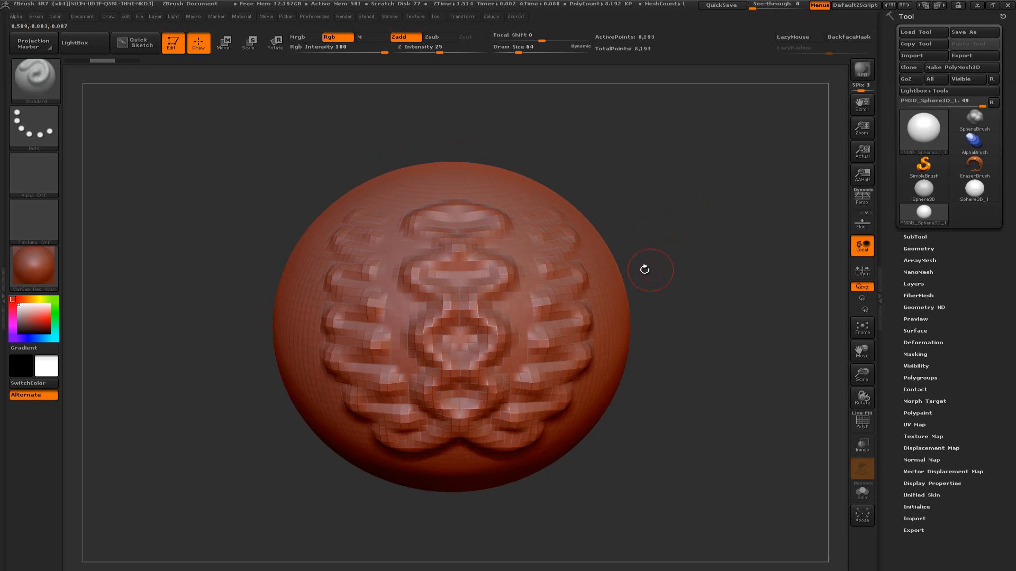
{"action": "mouse_move", "coordinate": [550, 230]}
{"action": "left_mouse_down"}
{"action": "mouse_move", "coordinate": [521, 237]}
{"action": "mouse_move", "coordinate": [559, 251]}
{"action": "mouse_move", "coordinate": [559, 281]}
{"action": "mouse_move", "coordinate": [529, 302]}
{"action": "mouse_move", "coordinate": [553, 320]}
{"action": "mouse_move", "coordinate": [534, 360]}
{"action": "mouse_move", "coordinate": [505, 378]}
{"action": "mouse_move", "coordinate": [527, 394]}
{"action": "left_mouse_up"}
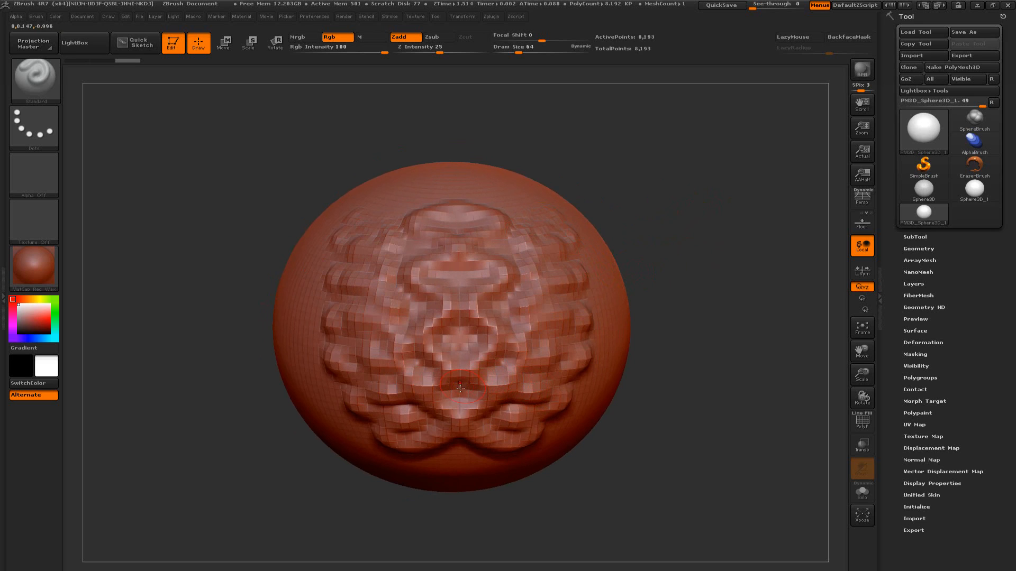
{"action": "mouse_move", "coordinate": [459, 403]}
{"action": "left_mouse_down"}
{"action": "mouse_move", "coordinate": [492, 373]}
{"action": "mouse_move", "coordinate": [501, 344]}
{"action": "mouse_move", "coordinate": [511, 300]}
{"action": "mouse_move", "coordinate": [496, 245]}
{"action": "mouse_move", "coordinate": [506, 214]}
{"action": "left_mouse_up"}
{"action": "mouse_move", "coordinate": [671, 257]}
{"action": "left_mouse_down"}
{"action": "mouse_move", "coordinate": [664, 268]}
{"action": "mouse_move", "coordinate": [675, 241]}
{"action": "mouse_move", "coordinate": [656, 254]}
{"action": "mouse_move", "coordinate": [671, 260]}
{"action": "mouse_move", "coordinate": [658, 268]}
{"action": "left_mouse_up"}
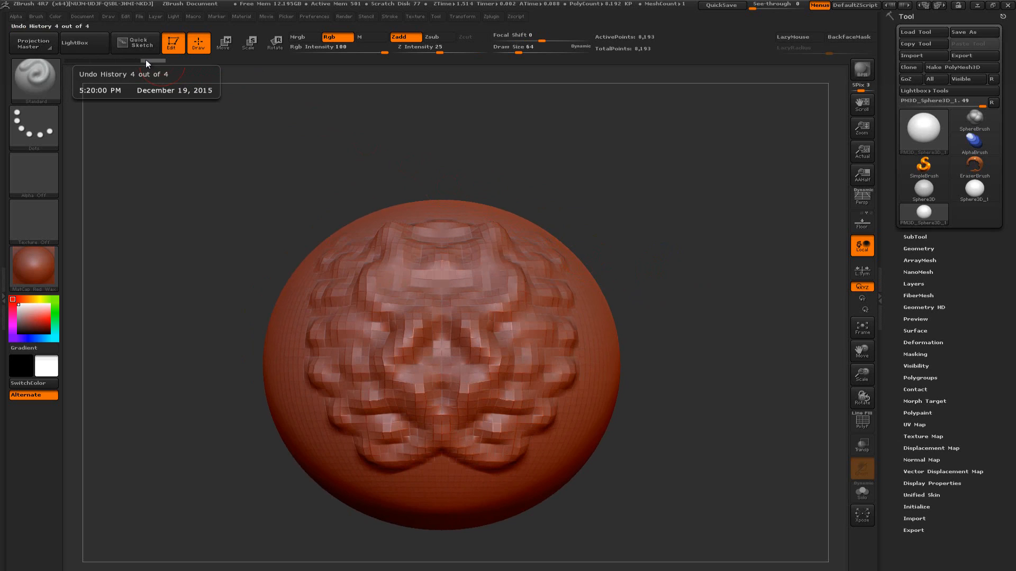
{"action": "left_click_drag", "start_coordinate": [154, 61], "coordinate": [88, 62]}
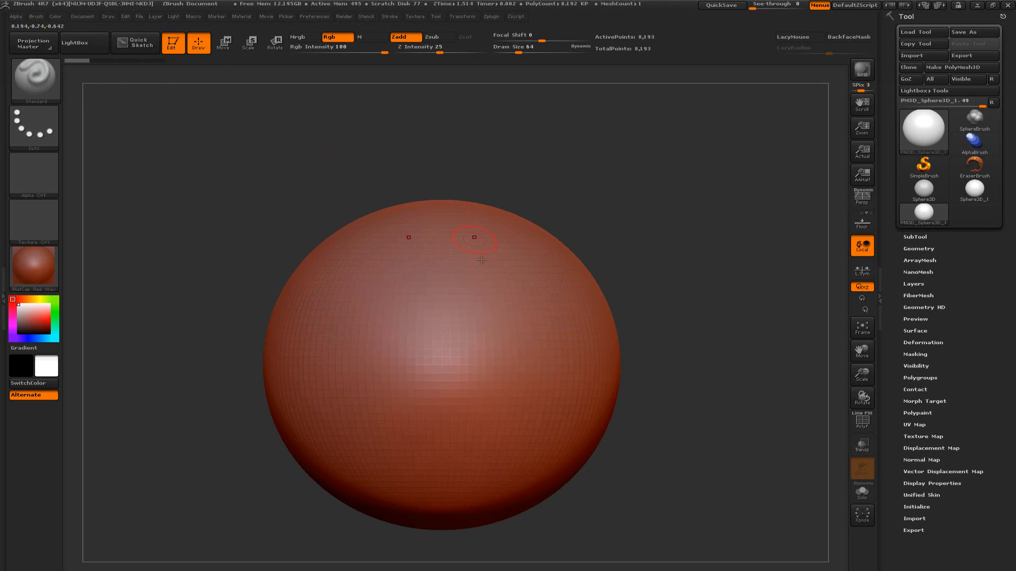
Sculpt a mirrored test stroke down the sphere's front with the Dots stroke type
{"action": "left_click_drag", "start_coordinate": [677, 302], "coordinate": [696, 280], "text": "alt"}
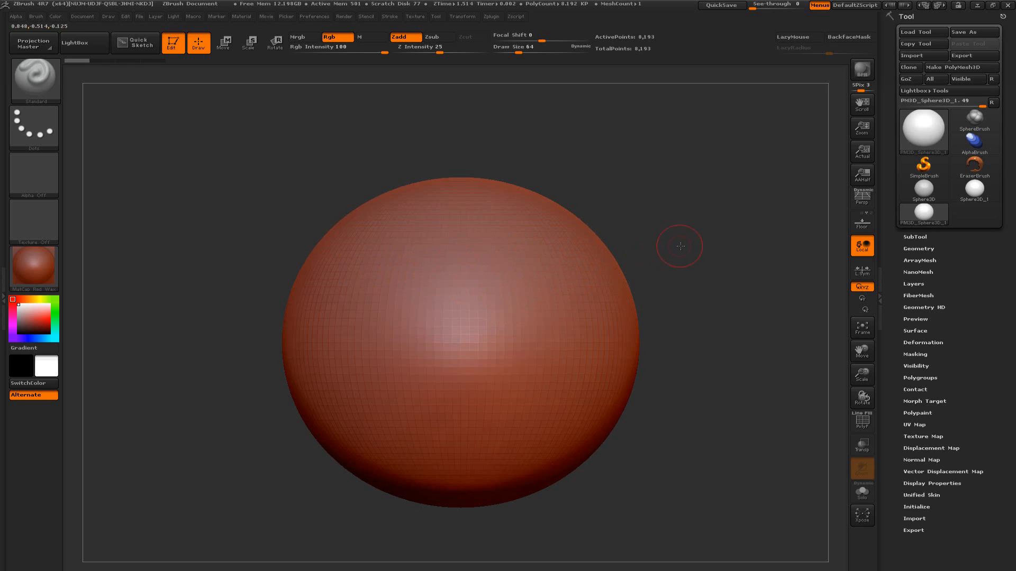
{"action": "left_click_drag", "start_coordinate": [681, 246], "coordinate": [672, 253]}
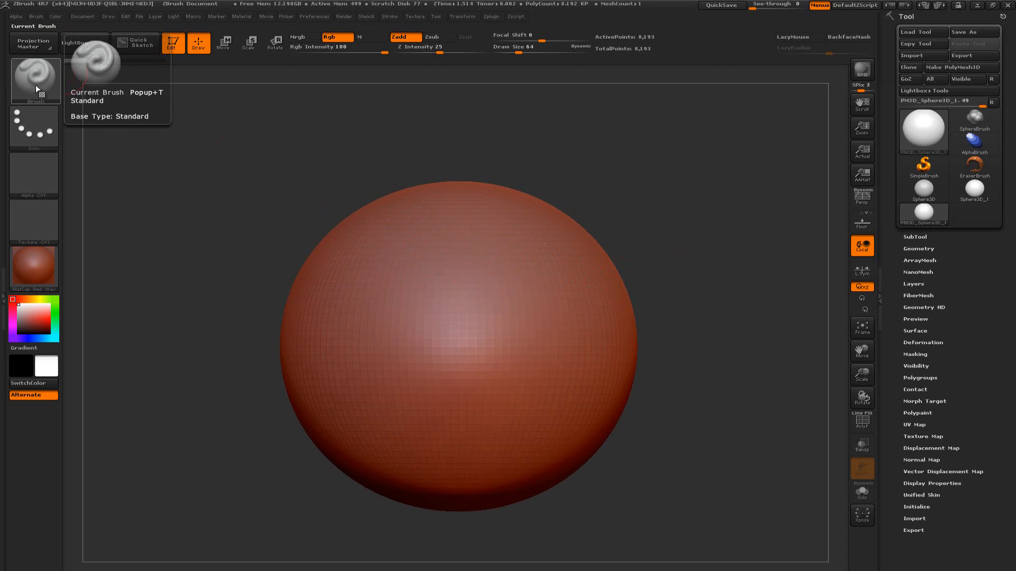
{"action": "left_click", "coordinate": [37, 125]}
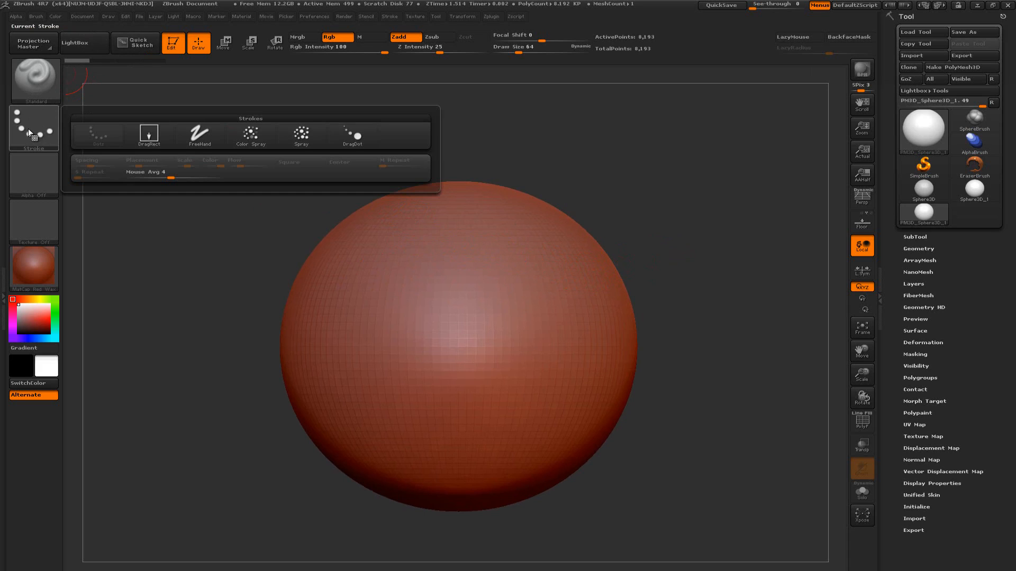
{"action": "left_click", "coordinate": [91, 133]}
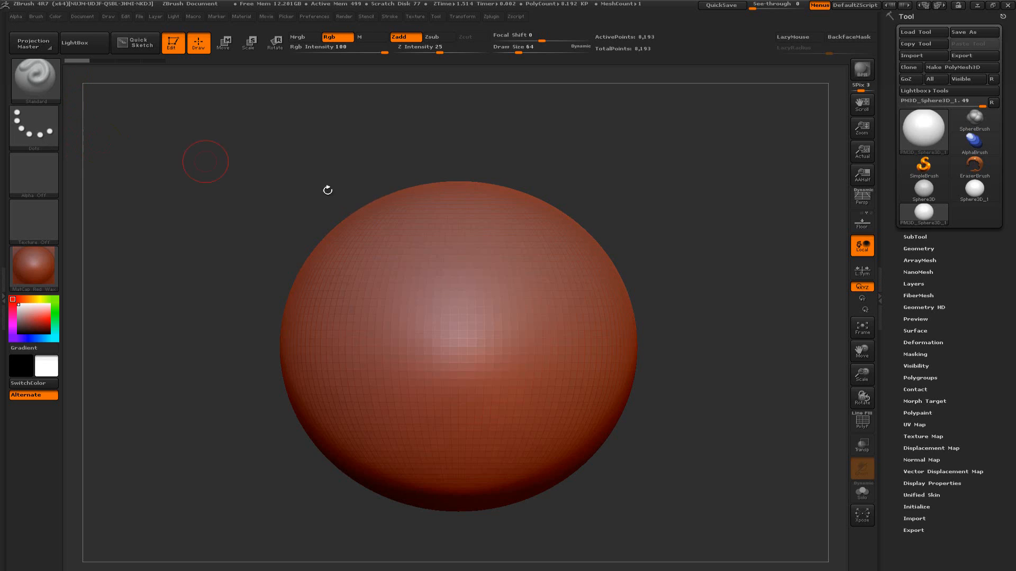
{"action": "mouse_move", "coordinate": [487, 233]}
{"action": "left_mouse_down"}
{"action": "mouse_move", "coordinate": [481, 264]}
{"action": "mouse_move", "coordinate": [574, 365]}
{"action": "mouse_move", "coordinate": [492, 415]}
{"action": "left_mouse_up"}
Try mirrored strokes around the Dots test with the FreeHand stroke type, and undo all the test strokes
{"action": "left_click", "coordinate": [34, 136]}
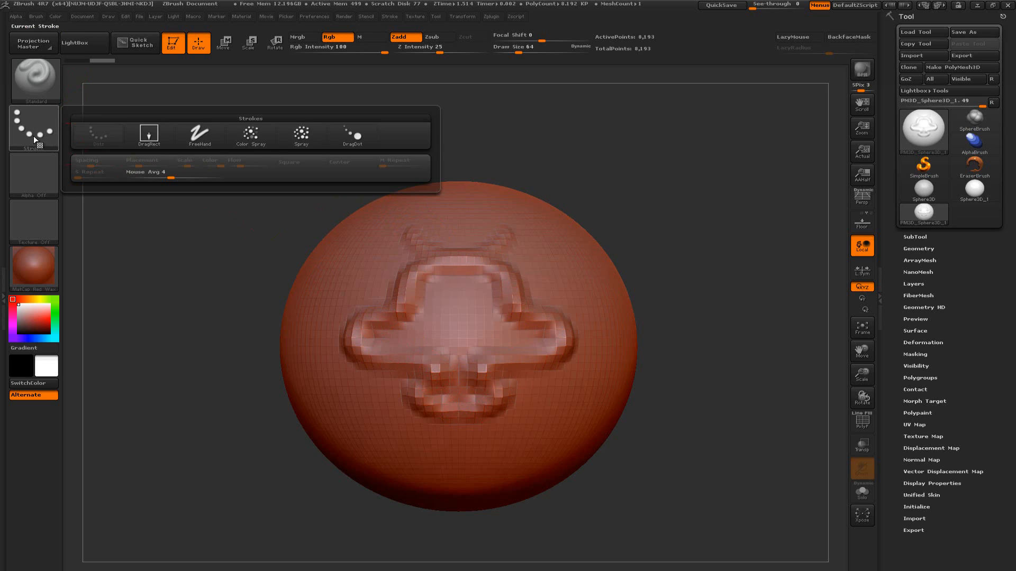
{"action": "left_click", "coordinate": [206, 139]}
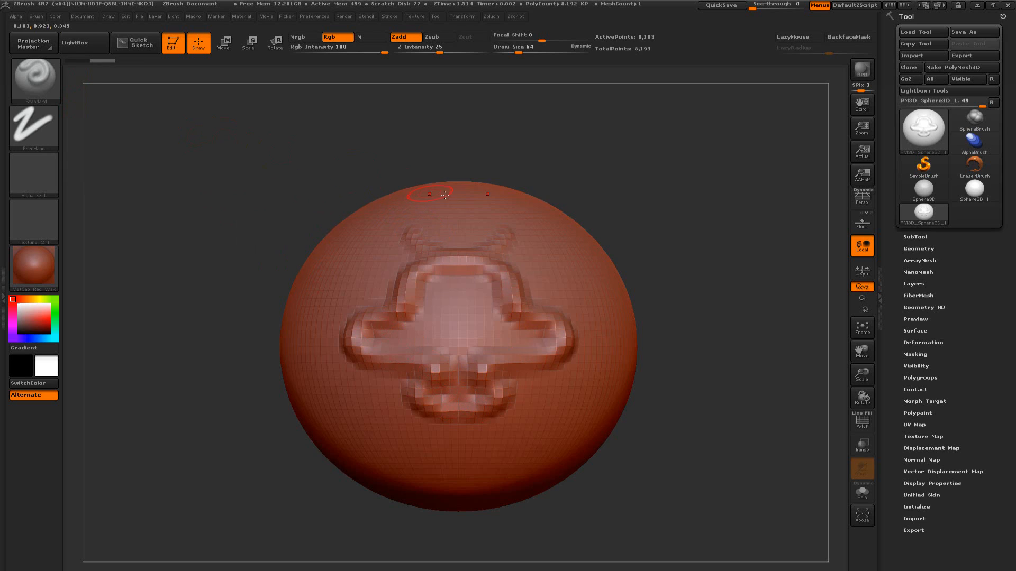
{"action": "left_click_drag", "start_coordinate": [464, 227], "coordinate": [529, 245]}
{"action": "mouse_move", "coordinate": [559, 283]}
{"action": "left_mouse_down"}
{"action": "mouse_move", "coordinate": [579, 331]}
{"action": "mouse_move", "coordinate": [568, 397]}
{"action": "mouse_move", "coordinate": [518, 425]}
{"action": "mouse_move", "coordinate": [508, 447]}
{"action": "left_mouse_up"}
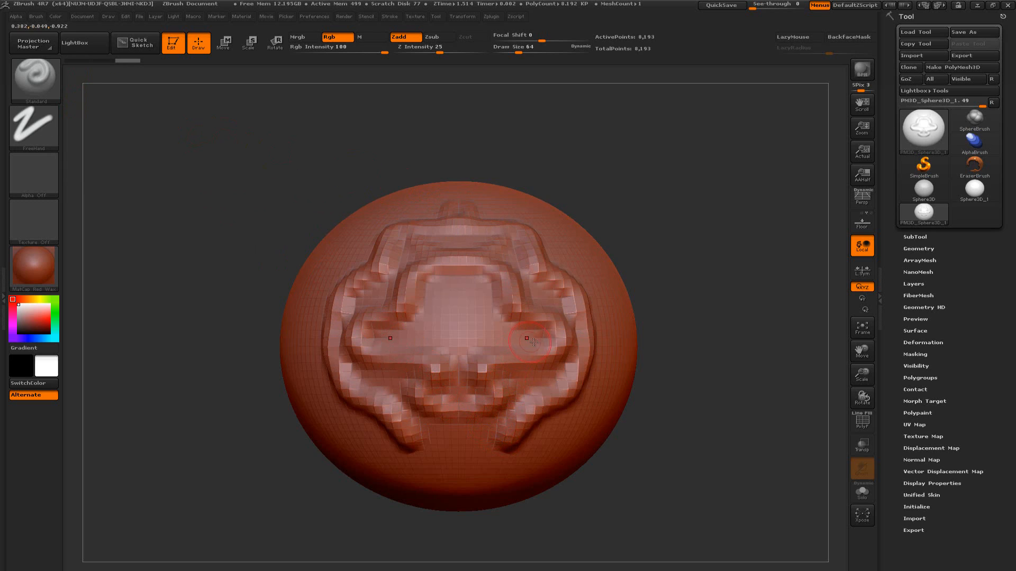
{"action": "key", "text": "ctrl+z"}
{"action": "key", "text": "ctrl+z"}
{"action": "key", "text": "ctrl+z"}
{"action": "key", "text": "ctrl+z"}
{"action": "key", "text": "ctrl+z"}
{"action": "key", "text": "ctrl+z"}
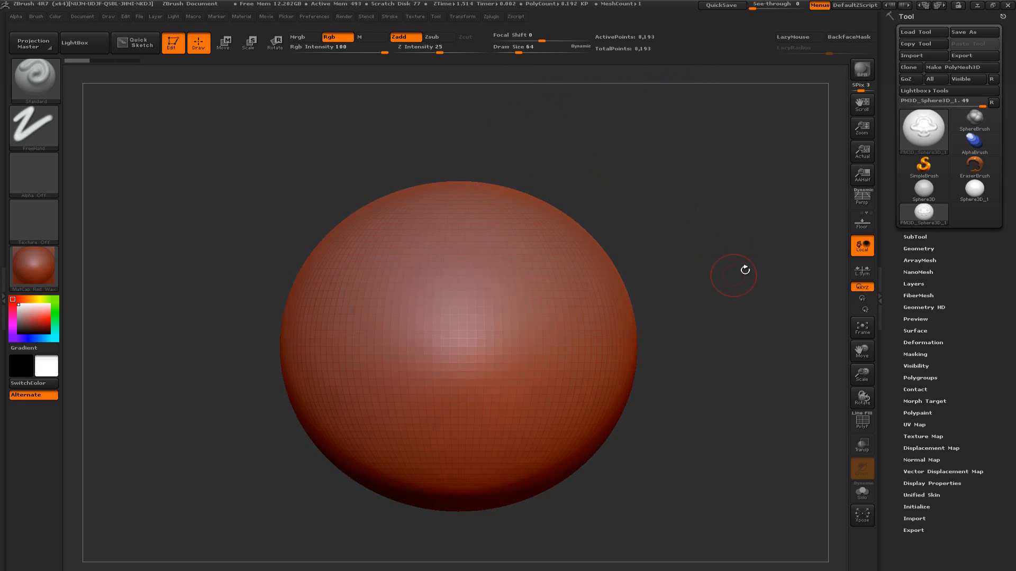
Subdivide the sphere's geometry twice to subdivision level 3
{"action": "left_click", "coordinate": [923, 249]}
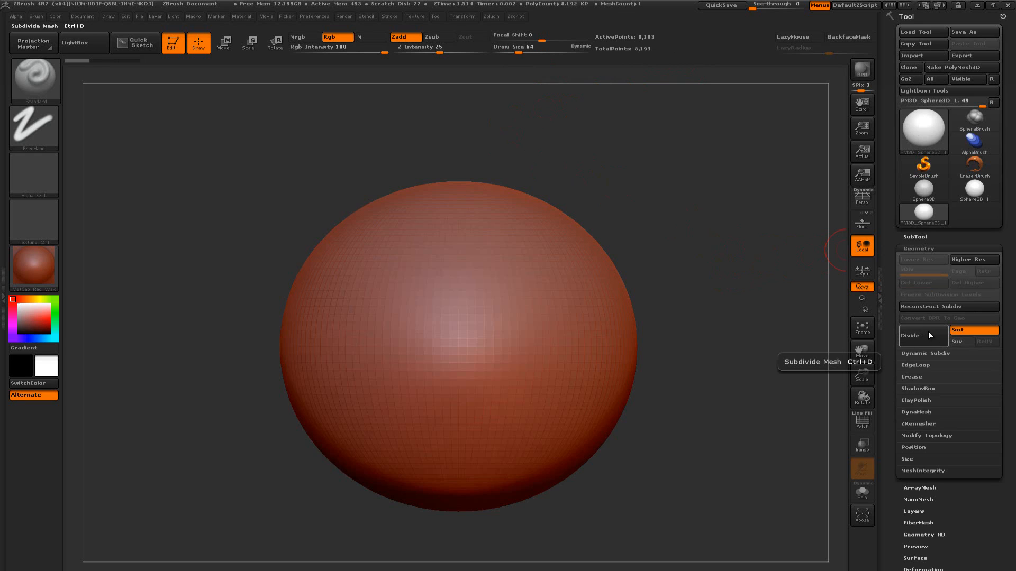
{"action": "key", "text": "ctrl+d"}
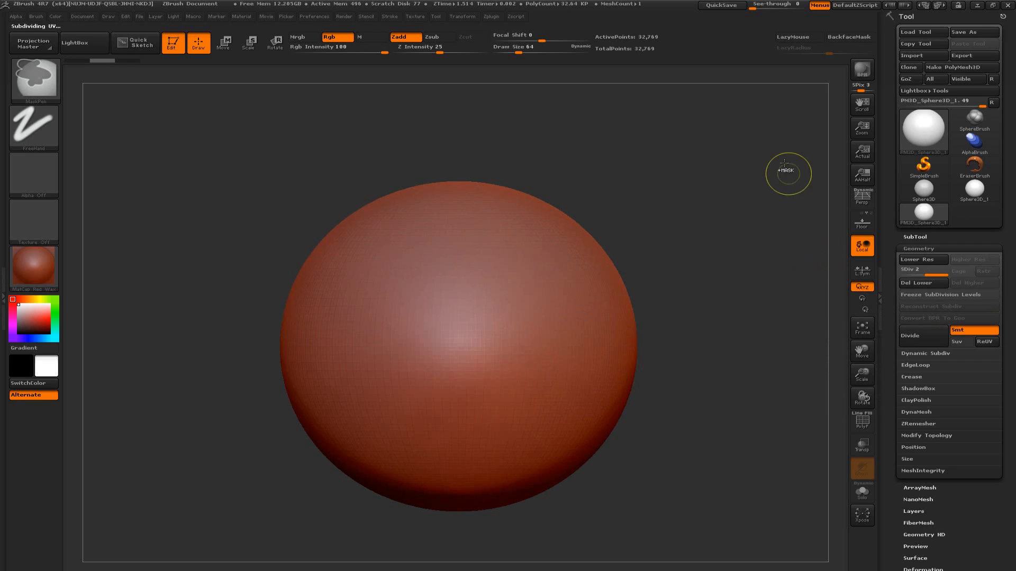
{"action": "key", "text": "ctrl+d"}
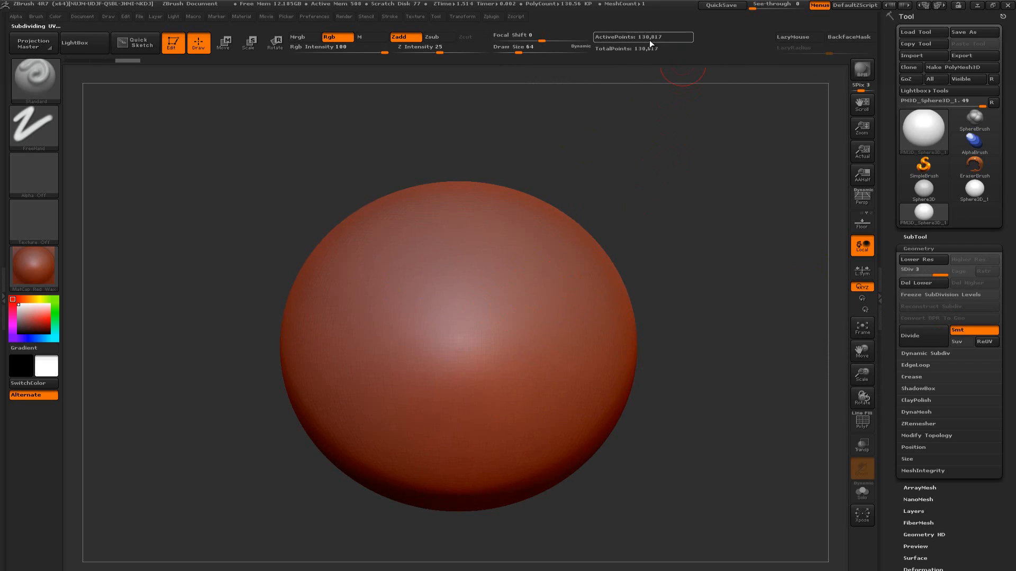
{"action": "left_click", "coordinate": [920, 248]}
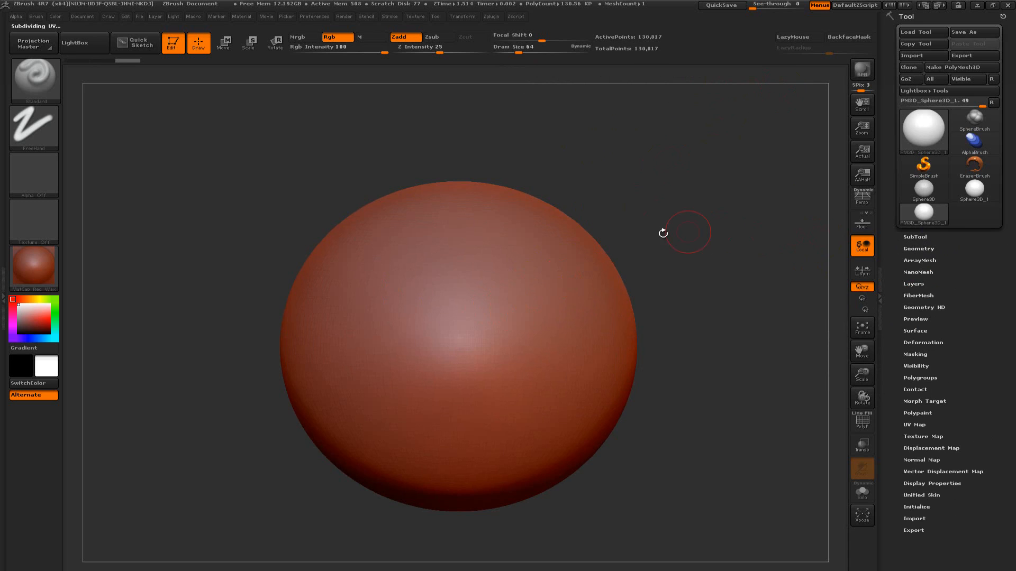
Try a mirrored winding FreeHand stroke on the front of the subdivided sphere, and undo it
{"action": "mouse_move", "coordinate": [537, 249]}
{"action": "left_mouse_down"}
{"action": "mouse_move", "coordinate": [521, 273]}
{"action": "mouse_move", "coordinate": [524, 304]}
{"action": "mouse_move", "coordinate": [554, 371]}
{"action": "mouse_move", "coordinate": [511, 391]}
{"action": "mouse_move", "coordinate": [545, 429]}
{"action": "mouse_move", "coordinate": [474, 383]}
{"action": "mouse_move", "coordinate": [535, 318]}
{"action": "mouse_move", "coordinate": [537, 272]}
{"action": "mouse_move", "coordinate": [506, 233]}
{"action": "mouse_move", "coordinate": [493, 241]}
{"action": "left_mouse_up"}
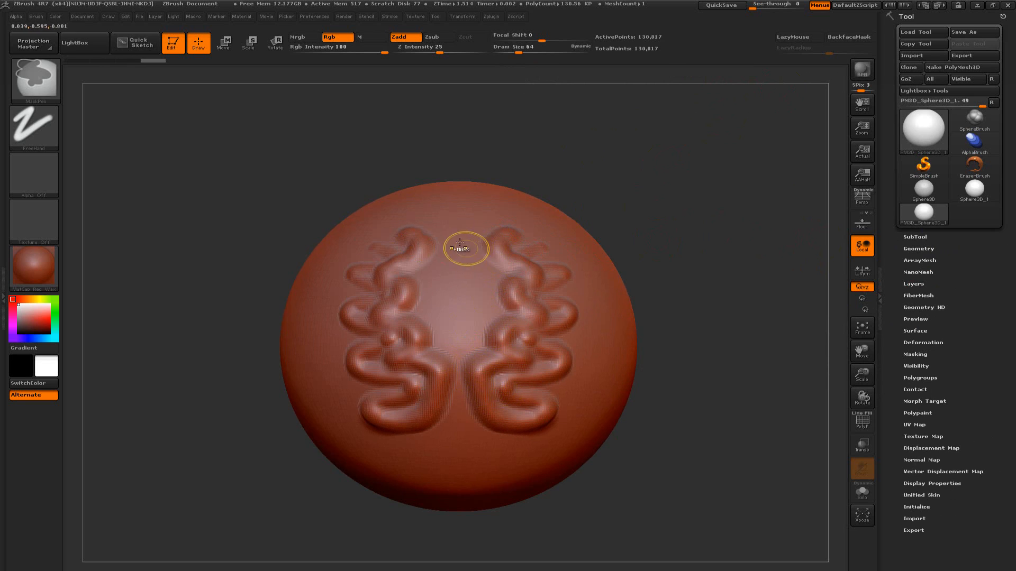
{"action": "key", "text": "ctrl+z"}
Sculpt a mirrored winding stroke over the front of the sphere with the Color Spray stroke type
{"action": "left_click_drag", "start_coordinate": [692, 233], "coordinate": [662, 257], "text": "alt"}
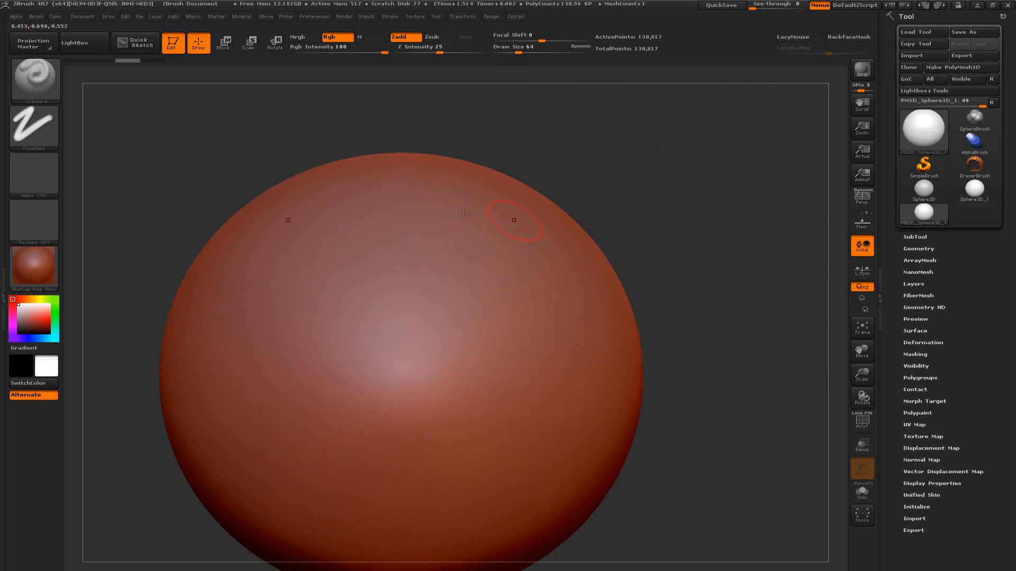
{"action": "left_click", "coordinate": [36, 129]}
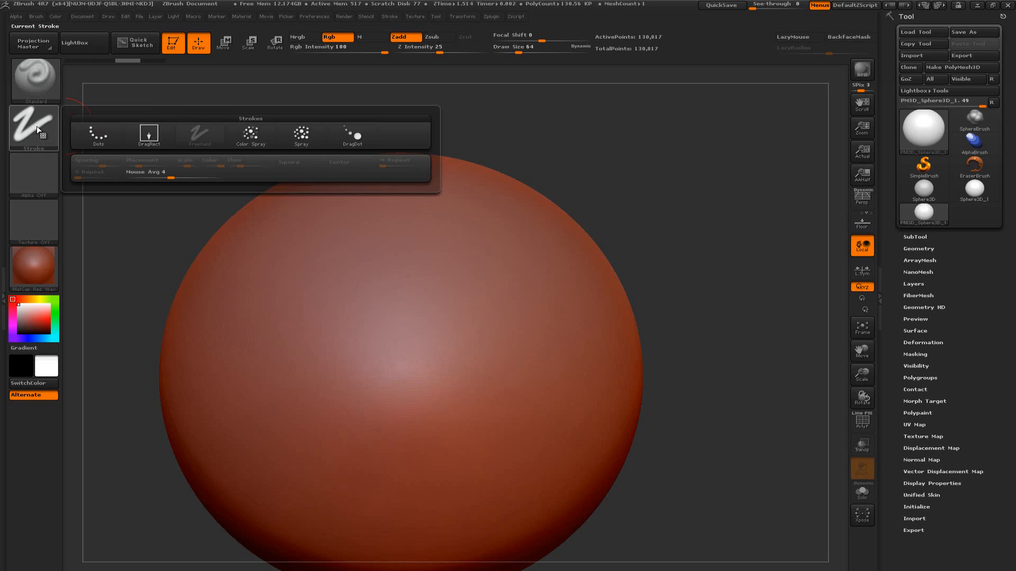
{"action": "left_click", "coordinate": [251, 135]}
{"action": "mouse_move", "coordinate": [440, 194]}
{"action": "left_mouse_down"}
{"action": "mouse_move", "coordinate": [457, 227]}
{"action": "mouse_move", "coordinate": [521, 248]}
{"action": "mouse_move", "coordinate": [476, 297]}
{"action": "mouse_move", "coordinate": [516, 378]}
{"action": "mouse_move", "coordinate": [476, 394]}
{"action": "mouse_move", "coordinate": [465, 418]}
{"action": "mouse_move", "coordinate": [570, 374]}
{"action": "mouse_move", "coordinate": [551, 328]}
{"action": "mouse_move", "coordinate": [562, 283]}
{"action": "left_mouse_up"}
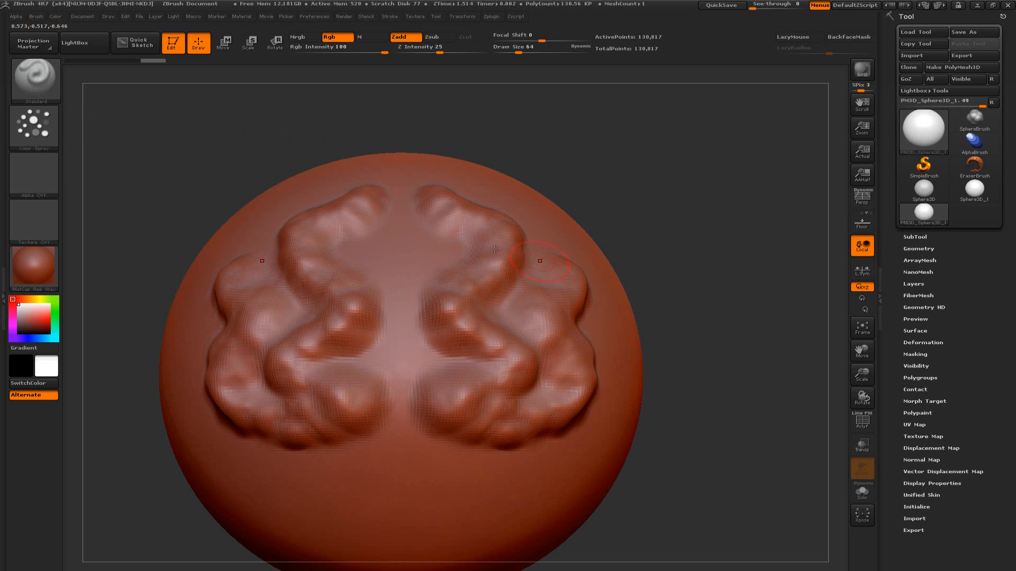
Choose the DragDot stroke type and place mirrored bumps on the front of the sphere near its centre line
{"action": "left_click", "coordinate": [40, 125]}
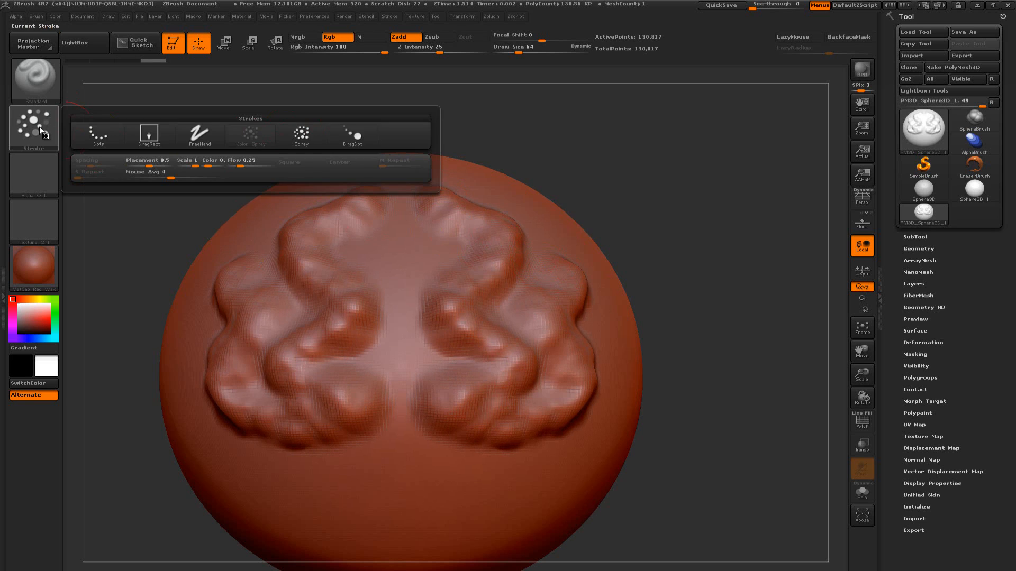
{"action": "left_click", "coordinate": [348, 136]}
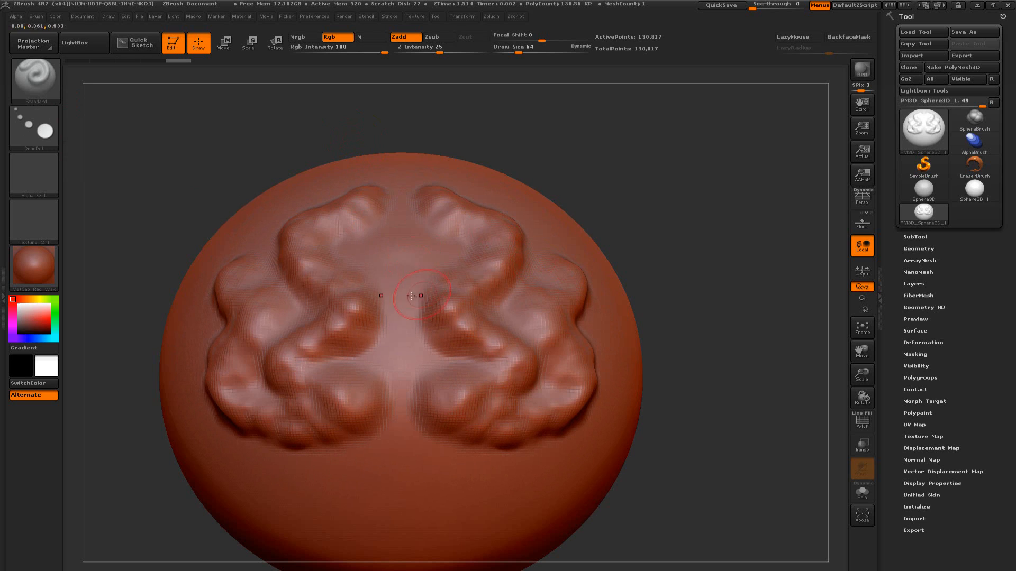
{"action": "left_click_drag", "start_coordinate": [416, 338], "coordinate": [525, 449]}
{"action": "left_click_drag", "start_coordinate": [447, 245], "coordinate": [446, 245]}
Switch to the Dots stroke type and build up raised mirrored strokes along the centre line and around the lower outline of the relief
{"action": "left_click", "coordinate": [34, 128]}
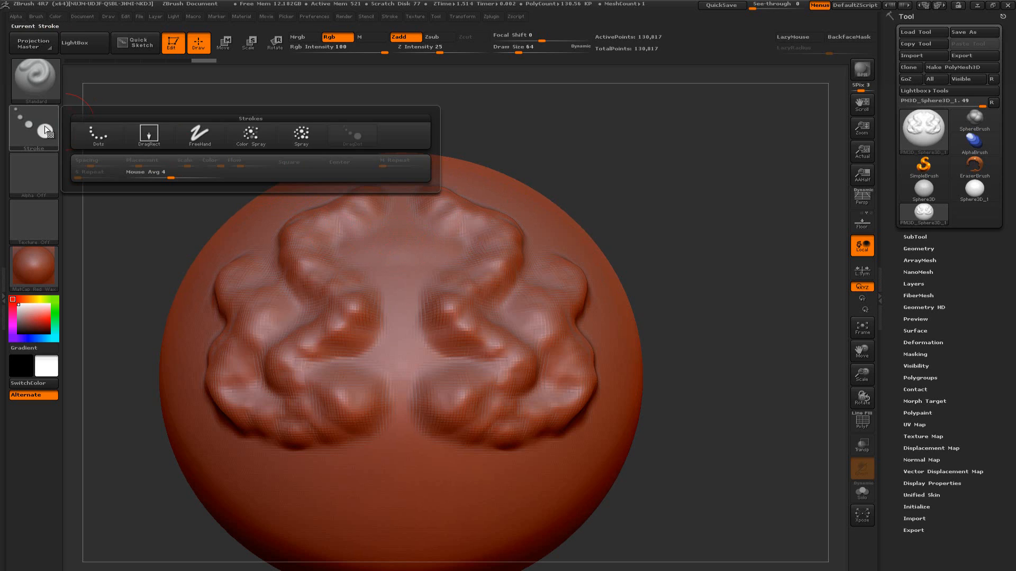
{"action": "left_click", "coordinate": [108, 137]}
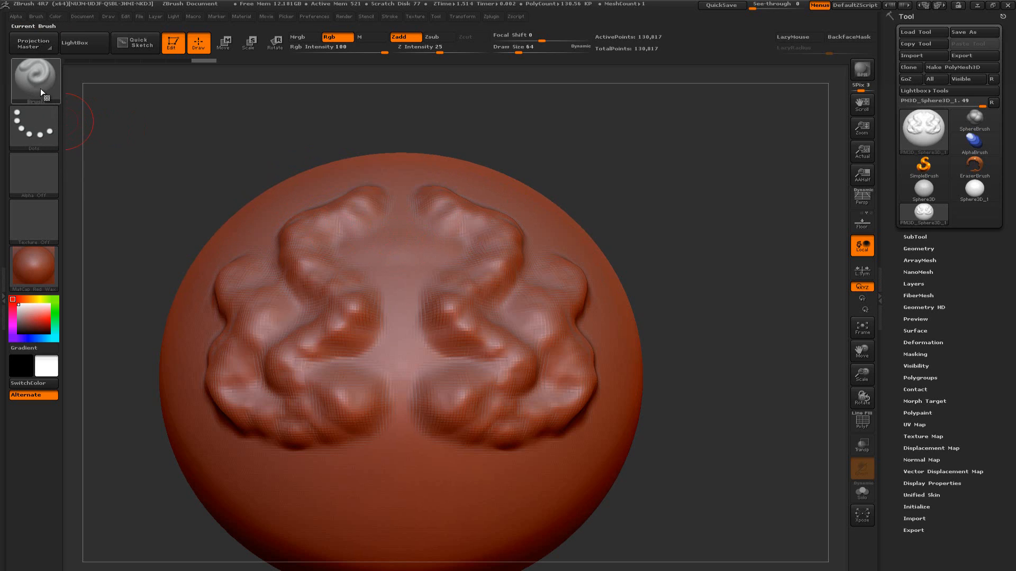
{"action": "mouse_move", "coordinate": [562, 185]}
{"action": "left_mouse_down"}
{"action": "mouse_move", "coordinate": [576, 191]}
{"action": "mouse_move", "coordinate": [574, 181]}
{"action": "left_mouse_up"}
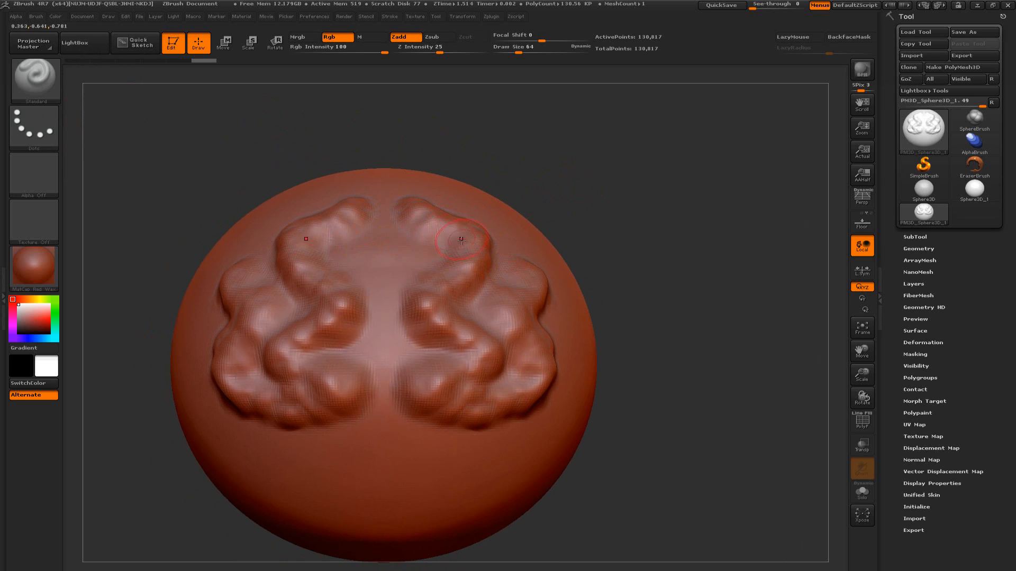
{"action": "left_click_drag", "start_coordinate": [596, 238], "coordinate": [638, 267]}
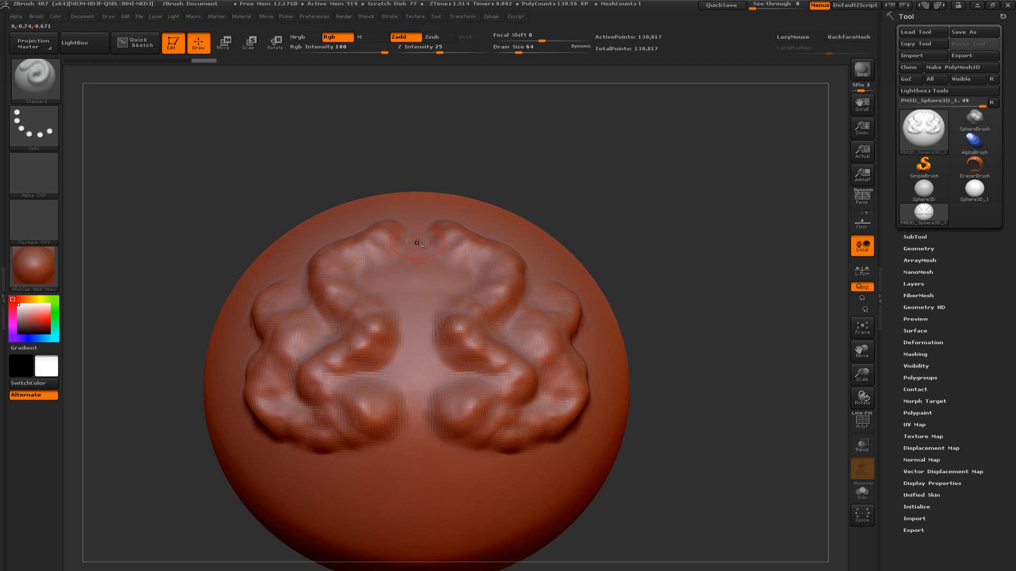
{"action": "mouse_move", "coordinate": [416, 243]}
{"action": "left_mouse_down"}
{"action": "mouse_move", "coordinate": [418, 275]}
{"action": "mouse_move", "coordinate": [457, 291]}
{"action": "mouse_move", "coordinate": [428, 346]}
{"action": "mouse_move", "coordinate": [435, 366]}
{"action": "mouse_move", "coordinate": [477, 378]}
{"action": "mouse_move", "coordinate": [429, 407]}
{"action": "mouse_move", "coordinate": [434, 342]}
{"action": "left_mouse_up"}
{"action": "mouse_move", "coordinate": [428, 409]}
{"action": "left_mouse_down"}
{"action": "mouse_move", "coordinate": [420, 421]}
{"action": "mouse_move", "coordinate": [439, 450]}
{"action": "mouse_move", "coordinate": [505, 454]}
{"action": "mouse_move", "coordinate": [577, 426]}
{"action": "mouse_move", "coordinate": [594, 366]}
{"action": "mouse_move", "coordinate": [596, 310]}
{"action": "mouse_move", "coordinate": [582, 294]}
{"action": "left_mouse_up"}
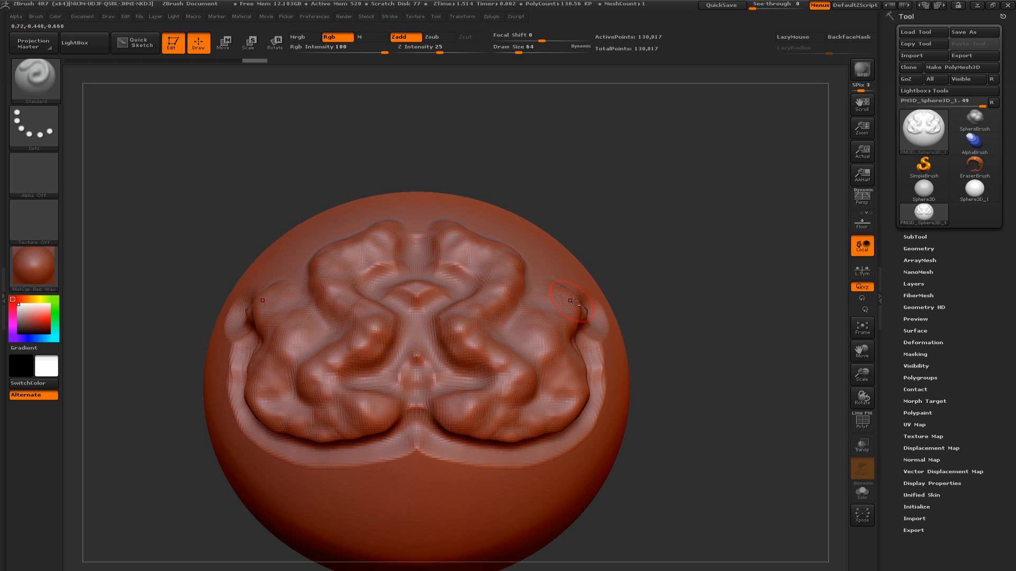
Carve mirrored grooves over the top and along the winding folds of the relief with Zsub, and return the brush to Zadd
{"action": "mouse_move", "coordinate": [676, 274]}
{"action": "left_mouse_down"}
{"action": "mouse_move", "coordinate": [676, 292]}
{"action": "mouse_move", "coordinate": [624, 296]}
{"action": "mouse_move", "coordinate": [674, 300]}
{"action": "left_mouse_up"}
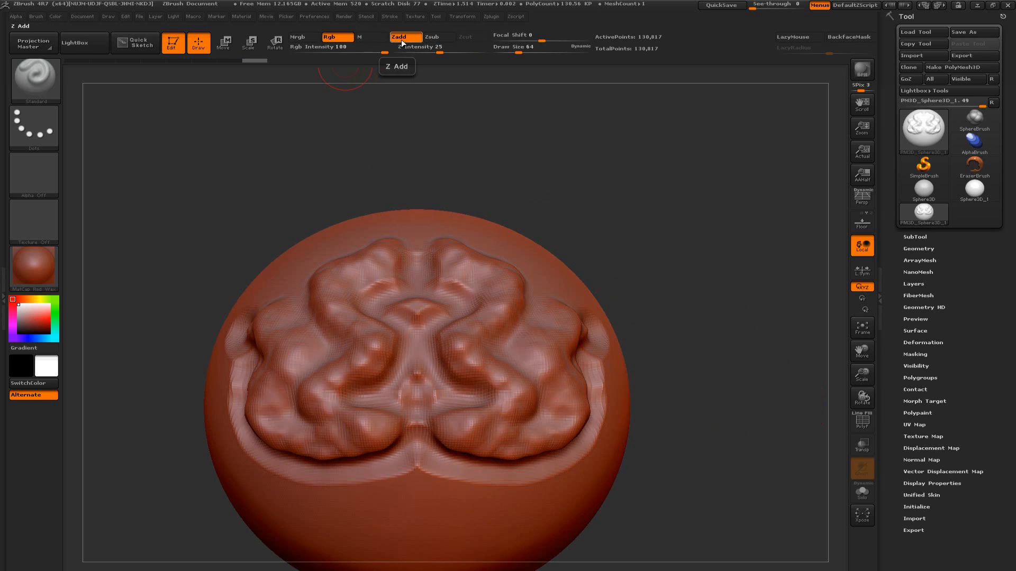
{"action": "left_click", "coordinate": [432, 38]}
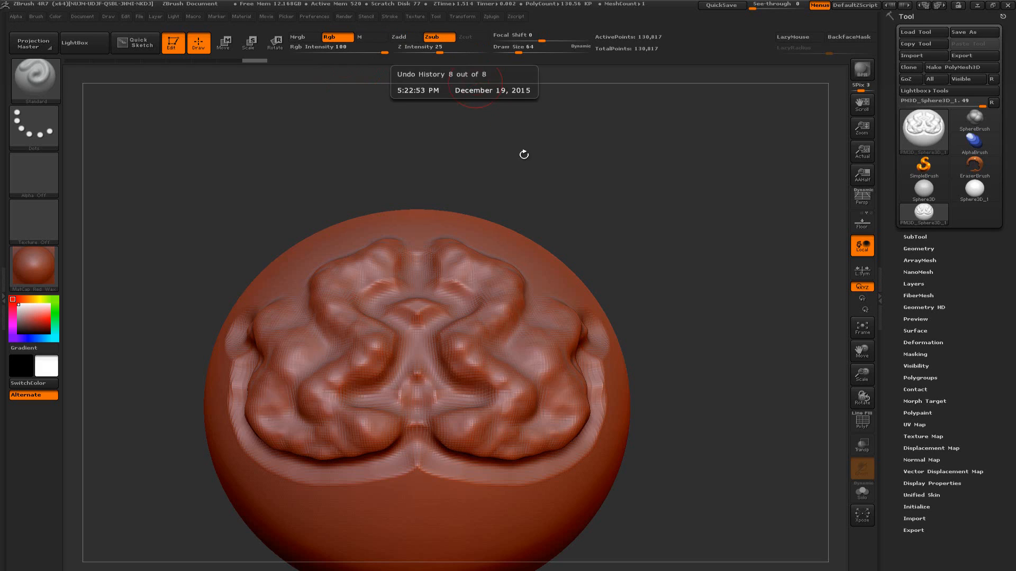
{"action": "mouse_move", "coordinate": [416, 240]}
{"action": "left_mouse_down"}
{"action": "mouse_move", "coordinate": [494, 248]}
{"action": "mouse_move", "coordinate": [529, 272]}
{"action": "mouse_move", "coordinate": [539, 309]}
{"action": "mouse_move", "coordinate": [503, 356]}
{"action": "mouse_move", "coordinate": [542, 393]}
{"action": "mouse_move", "coordinate": [514, 424]}
{"action": "mouse_move", "coordinate": [533, 414]}
{"action": "mouse_move", "coordinate": [534, 395]}
{"action": "left_mouse_up"}
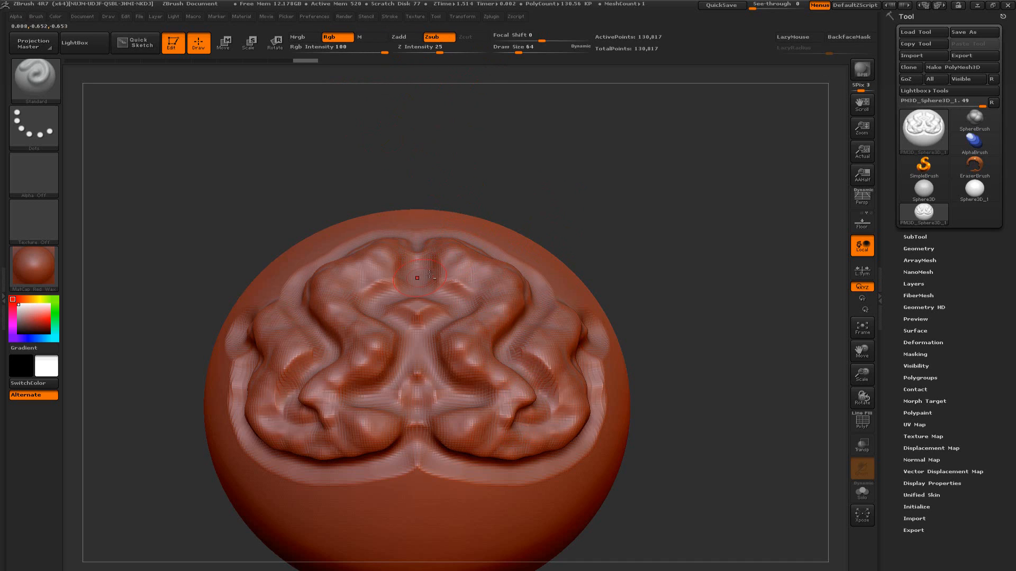
{"action": "mouse_move", "coordinate": [446, 256]}
{"action": "left_mouse_down"}
{"action": "mouse_move", "coordinate": [504, 282]}
{"action": "mouse_move", "coordinate": [495, 320]}
{"action": "mouse_move", "coordinate": [464, 357]}
{"action": "mouse_move", "coordinate": [518, 391]}
{"action": "mouse_move", "coordinate": [451, 426]}
{"action": "mouse_move", "coordinate": [439, 418]}
{"action": "left_mouse_up"}
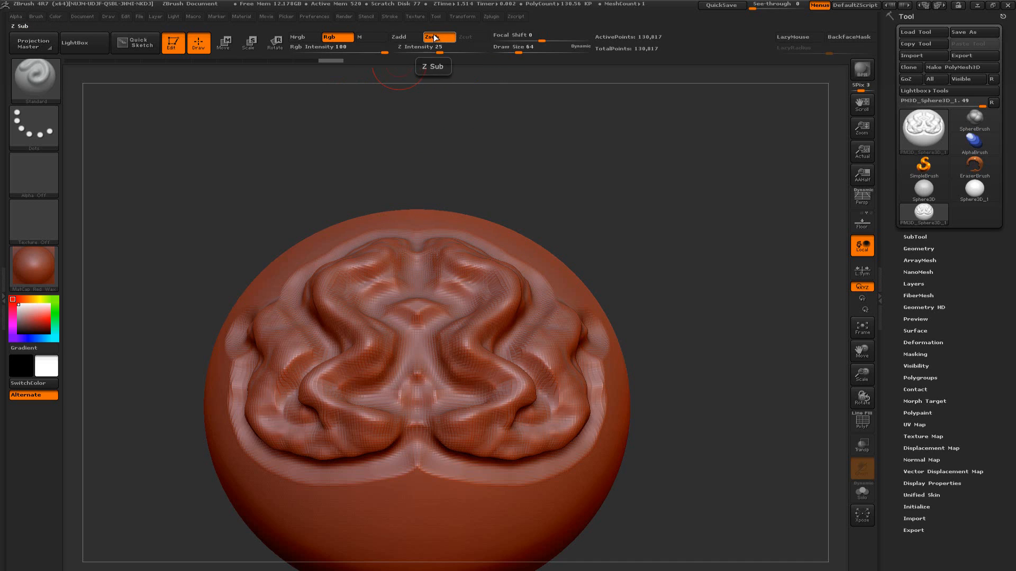
{"action": "left_click", "coordinate": [404, 36]}
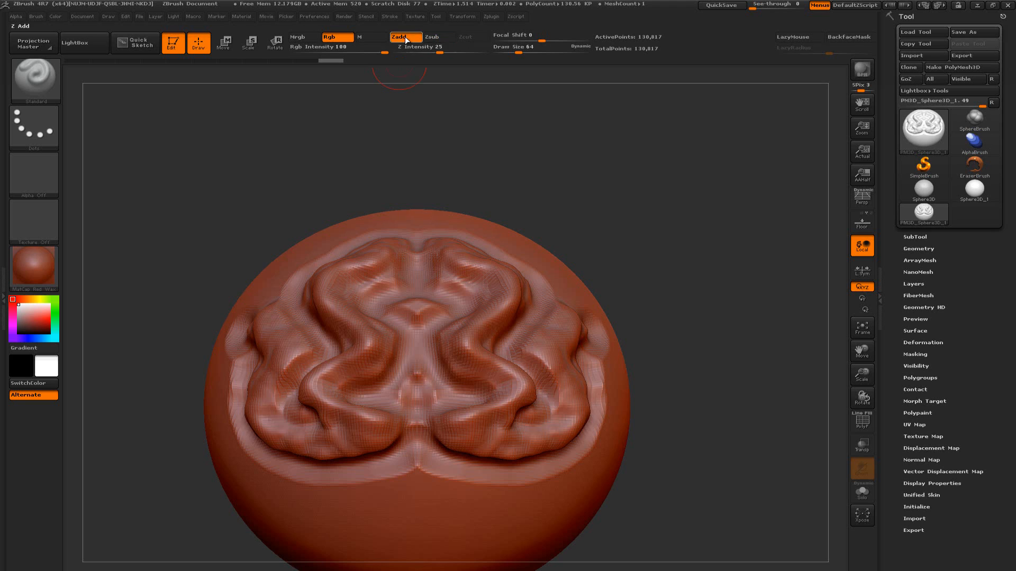
Smooth the upper inner folds of the relief with the Smooth brush at Z Intensity 100
{"action": "mouse_move", "coordinate": [623, 253]}
{"action": "left_mouse_down"}
{"action": "mouse_move", "coordinate": [659, 225]}
{"action": "mouse_move", "coordinate": [654, 238]}
{"action": "mouse_move", "coordinate": [669, 252]}
{"action": "mouse_move", "coordinate": [668, 236]}
{"action": "left_mouse_up"}
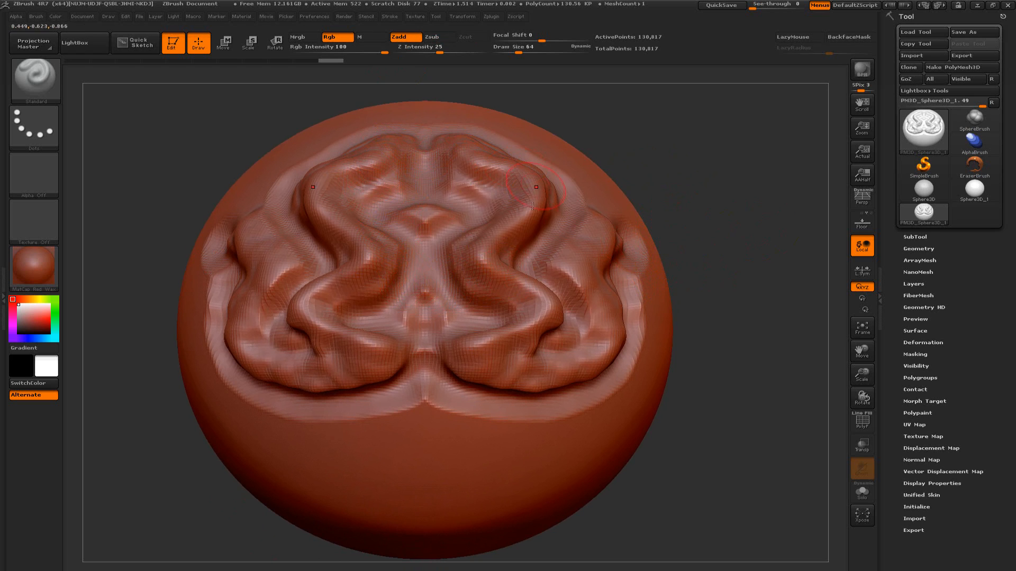
{"action": "mouse_move", "coordinate": [723, 325]}
{"action": "left_mouse_down"}
{"action": "mouse_move", "coordinate": [703, 318]}
{"action": "mouse_move", "coordinate": [729, 348]}
{"action": "left_mouse_up"}
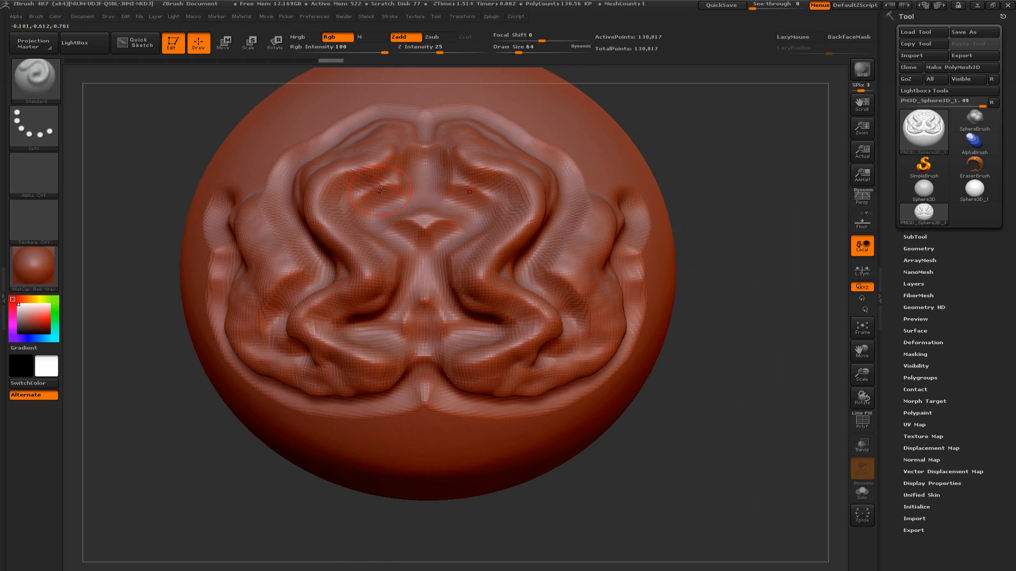
{"action": "key", "text": "shift"}
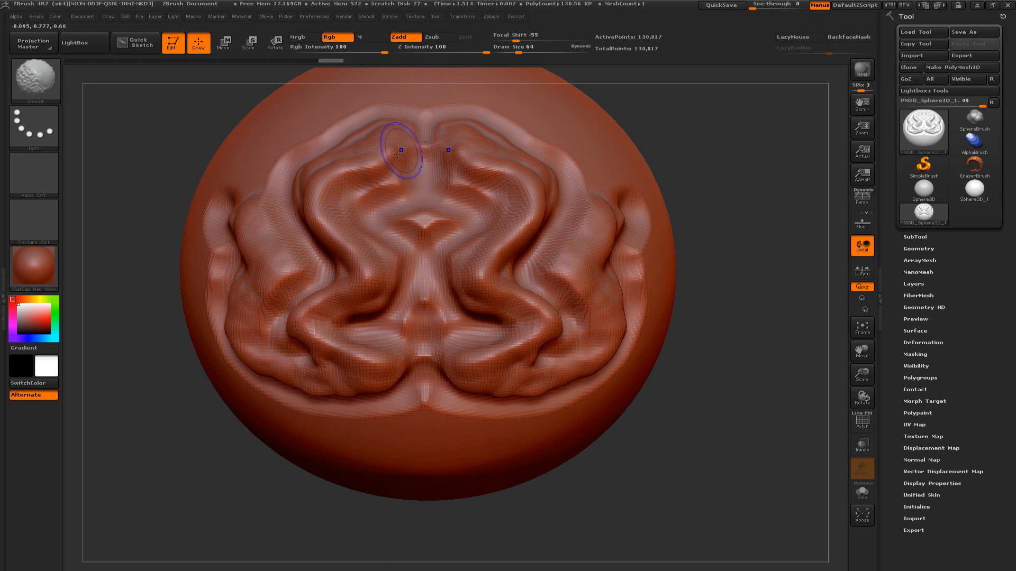
{"action": "mouse_move", "coordinate": [378, 163]}
{"action": "left_mouse_down", "text": "shift"}
{"action": "mouse_move", "coordinate": [380, 174]}
{"action": "mouse_move", "coordinate": [393, 142]}
{"action": "mouse_move", "coordinate": [374, 154]}
{"action": "mouse_move", "coordinate": [394, 161]}
{"action": "mouse_move", "coordinate": [386, 151]}
{"action": "mouse_move", "coordinate": [402, 169]}
{"action": "mouse_move", "coordinate": [400, 158]}
{"action": "mouse_move", "coordinate": [395, 166]}
{"action": "left_mouse_up", "text": "shift"}
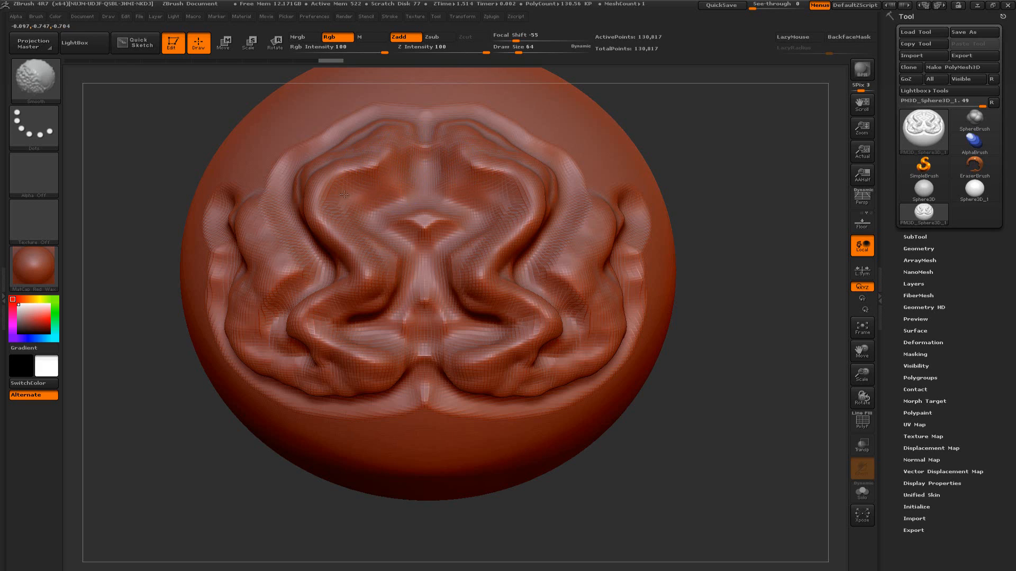
Try smoothing the centre, side folds and outer ridges of the relief at full intensity, and undo the latest smoothing strokes
{"action": "mouse_move", "coordinate": [377, 255]}
{"action": "left_mouse_down", "text": "shift"}
{"action": "mouse_move", "coordinate": [390, 295]}
{"action": "mouse_move", "coordinate": [344, 320]}
{"action": "mouse_move", "coordinate": [322, 354]}
{"action": "mouse_move", "coordinate": [398, 369]}
{"action": "mouse_move", "coordinate": [365, 344]}
{"action": "mouse_move", "coordinate": [399, 328]}
{"action": "mouse_move", "coordinate": [423, 254]}
{"action": "mouse_move", "coordinate": [421, 221]}
{"action": "mouse_move", "coordinate": [378, 206]}
{"action": "mouse_move", "coordinate": [386, 272]}
{"action": "left_mouse_up", "text": "shift"}
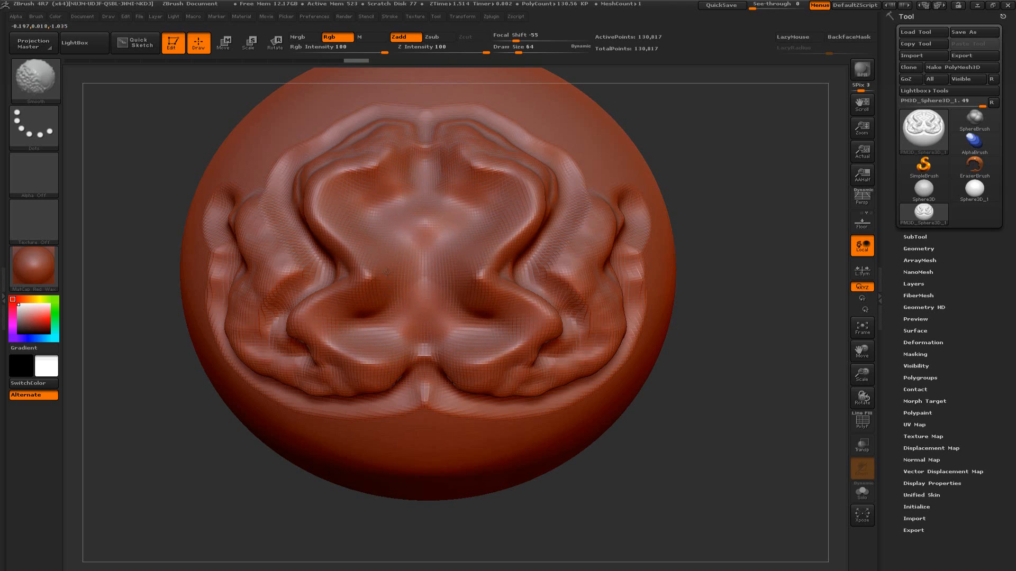
{"action": "mouse_move", "coordinate": [333, 295]}
{"action": "left_mouse_down", "text": "shift"}
{"action": "mouse_move", "coordinate": [307, 329]}
{"action": "mouse_move", "coordinate": [363, 370]}
{"action": "mouse_move", "coordinate": [283, 366]}
{"action": "mouse_move", "coordinate": [241, 311]}
{"action": "mouse_move", "coordinate": [289, 276]}
{"action": "mouse_move", "coordinate": [237, 219]}
{"action": "left_mouse_up", "text": "shift"}
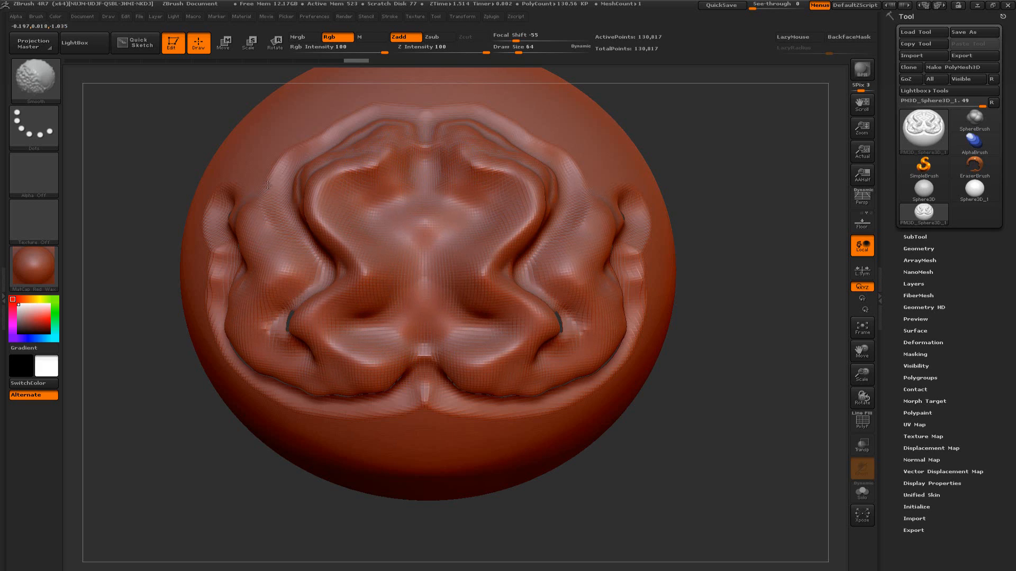
{"action": "mouse_move", "coordinate": [268, 185]}
{"action": "left_mouse_down", "text": "shift"}
{"action": "mouse_move", "coordinate": [344, 127]}
{"action": "mouse_move", "coordinate": [406, 116]}
{"action": "left_mouse_up", "text": "shift"}
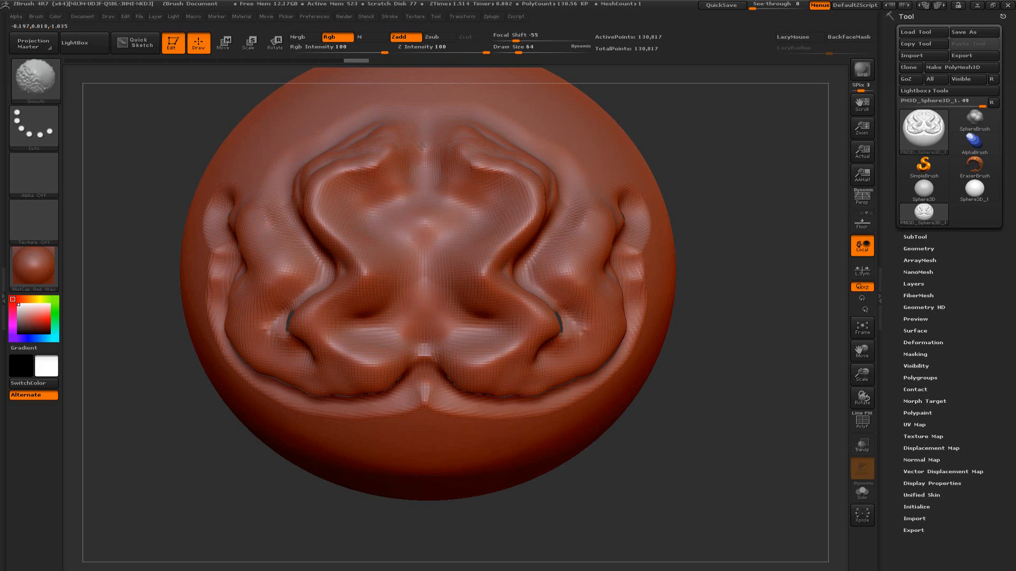
{"action": "mouse_move", "coordinate": [627, 211]}
{"action": "left_mouse_down", "text": "shift"}
{"action": "mouse_move", "coordinate": [635, 281]}
{"action": "mouse_move", "coordinate": [596, 380]}
{"action": "mouse_move", "coordinate": [507, 397]}
{"action": "mouse_move", "coordinate": [444, 394]}
{"action": "mouse_move", "coordinate": [426, 381]}
{"action": "mouse_move", "coordinate": [534, 391]}
{"action": "mouse_move", "coordinate": [587, 347]}
{"action": "mouse_move", "coordinate": [566, 320]}
{"action": "mouse_move", "coordinate": [564, 240]}
{"action": "left_mouse_up", "text": "shift"}
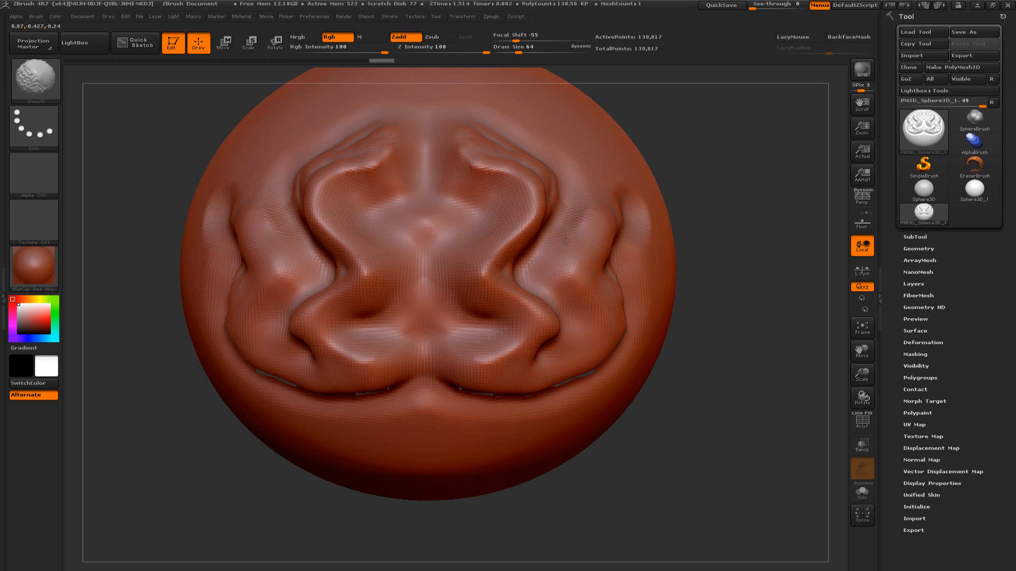
{"action": "mouse_move", "coordinate": [581, 183]}
{"action": "left_mouse_down", "text": "shift"}
{"action": "mouse_move", "coordinate": [548, 191]}
{"action": "mouse_move", "coordinate": [510, 148]}
{"action": "mouse_move", "coordinate": [472, 126]}
{"action": "left_mouse_up", "text": "shift"}
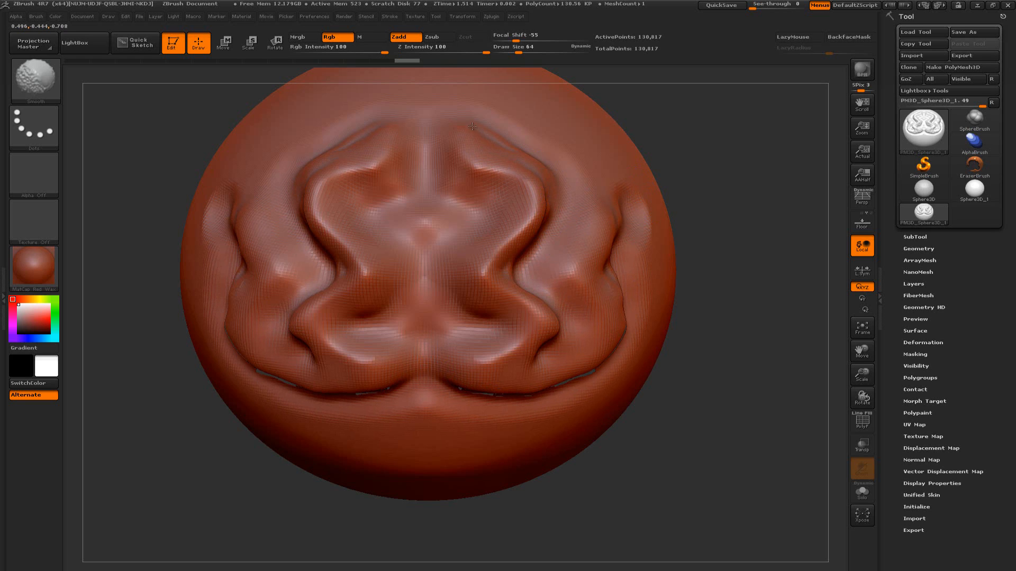
{"action": "left_click_drag", "start_coordinate": [526, 157], "coordinate": [553, 179], "text": "shift"}
{"action": "mouse_move", "coordinate": [701, 213]}
{"action": "left_mouse_down"}
{"action": "mouse_move", "coordinate": [741, 281]}
{"action": "mouse_move", "coordinate": [760, 266]}
{"action": "mouse_move", "coordinate": [722, 278]}
{"action": "left_mouse_up"}
{"action": "key", "text": "ctrl"}
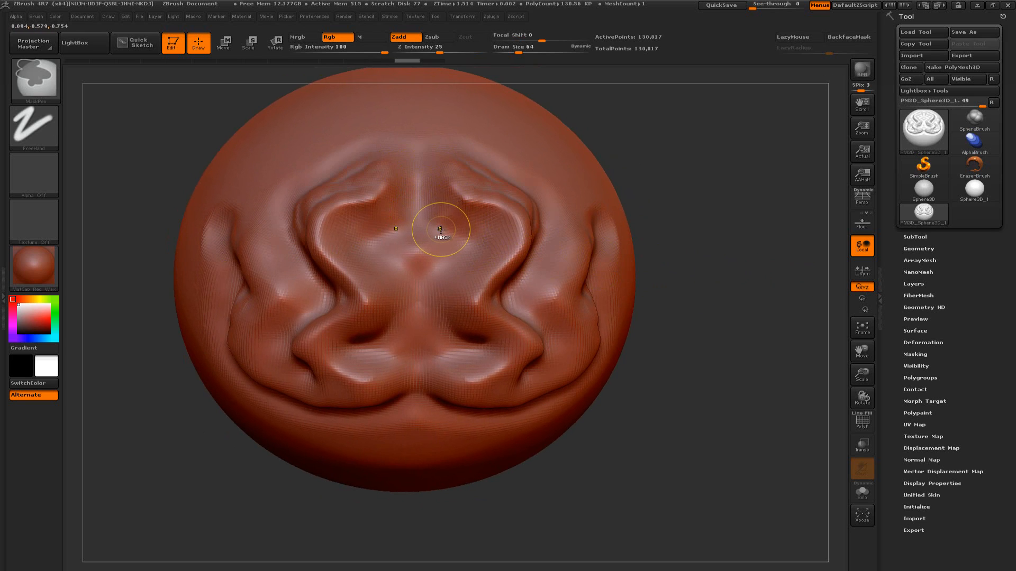
{"action": "key", "text": "ctrl+z"}
{"action": "key", "text": "ctrl+z"}
{"action": "key", "text": "ctrl+z"}
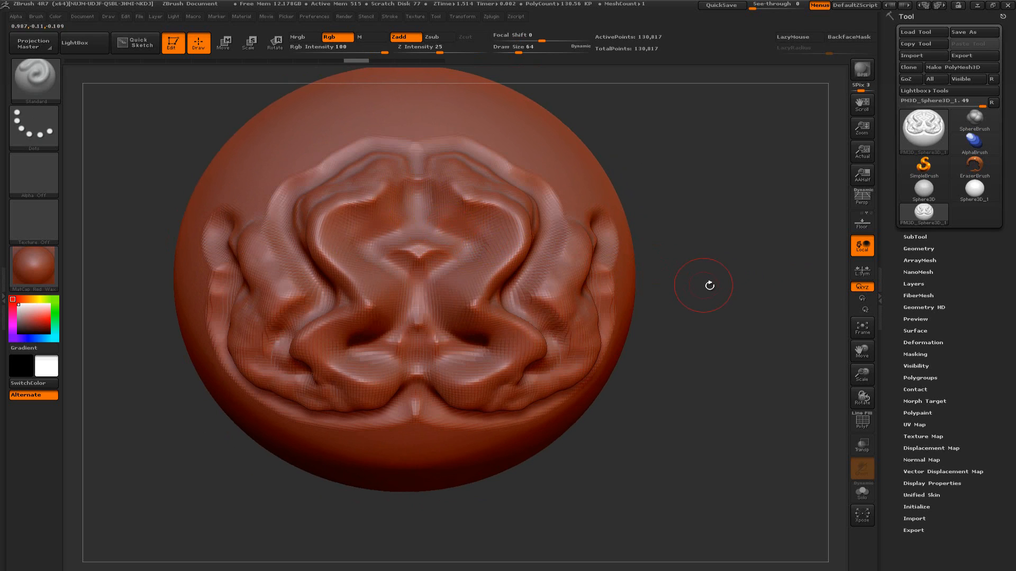
Lower the Smooth brush's Z Intensity to 20
{"action": "mouse_move", "coordinate": [711, 286]}
{"action": "left_mouse_down", "text": "alt"}
{"action": "mouse_move", "coordinate": [717, 300]}
{"action": "mouse_move", "coordinate": [706, 297]}
{"action": "left_mouse_up", "text": "alt"}
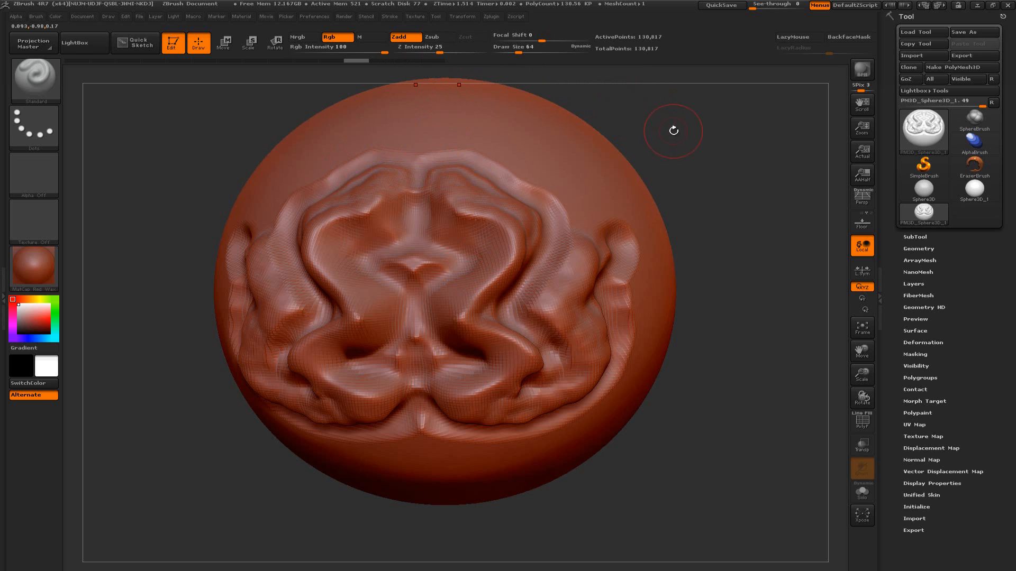
{"action": "mouse_move", "coordinate": [672, 127]}
{"action": "left_mouse_down"}
{"action": "mouse_move", "coordinate": [669, 154]}
{"action": "mouse_move", "coordinate": [651, 154]}
{"action": "mouse_move", "coordinate": [671, 149]}
{"action": "left_mouse_up"}
{"action": "mouse_move", "coordinate": [519, 169]}
{"action": "left_mouse_down"}
{"action": "mouse_move", "coordinate": [607, 150]}
{"action": "mouse_move", "coordinate": [609, 162]}
{"action": "mouse_move", "coordinate": [607, 149]}
{"action": "left_mouse_up"}
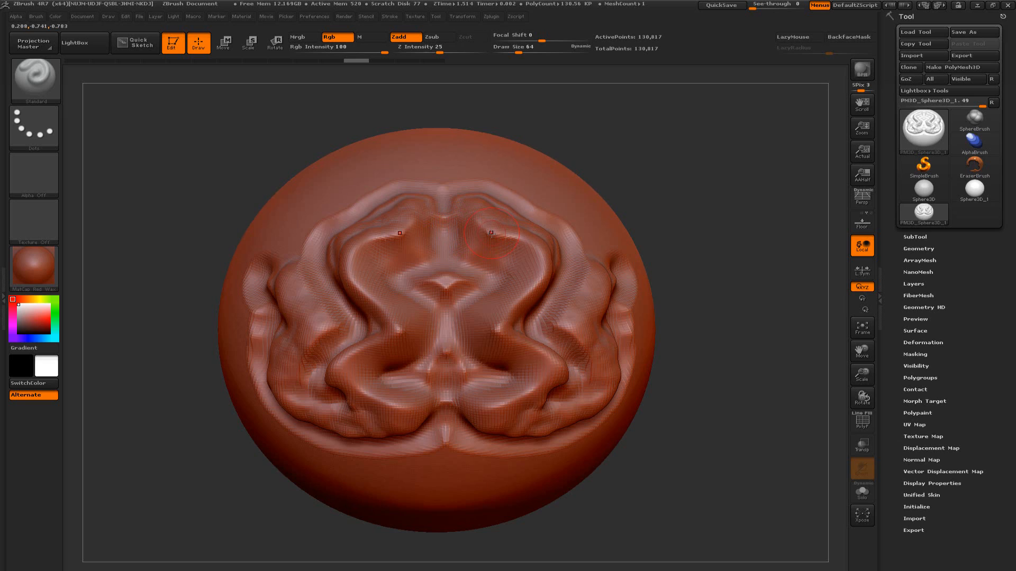
{"action": "key", "text": "shift"}
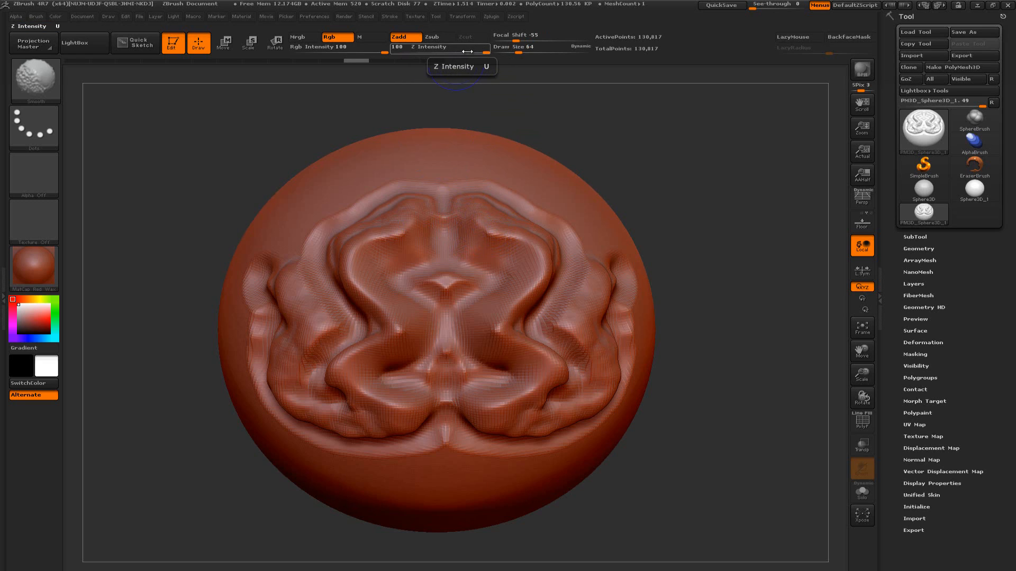
{"action": "left_click_drag", "start_coordinate": [482, 51], "coordinate": [469, 52]}
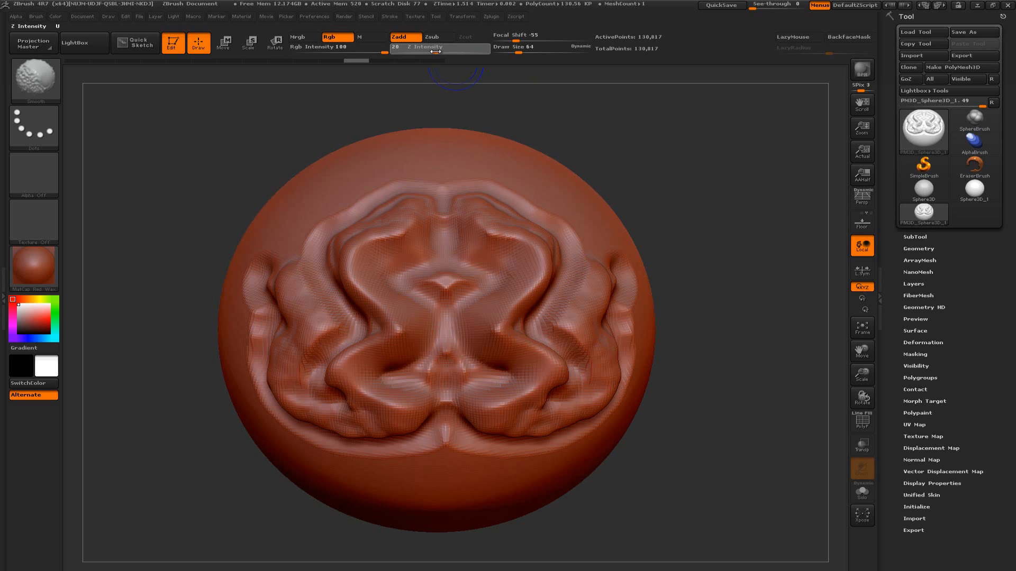
{"action": "left_click_drag", "start_coordinate": [436, 52], "coordinate": [435, 52]}
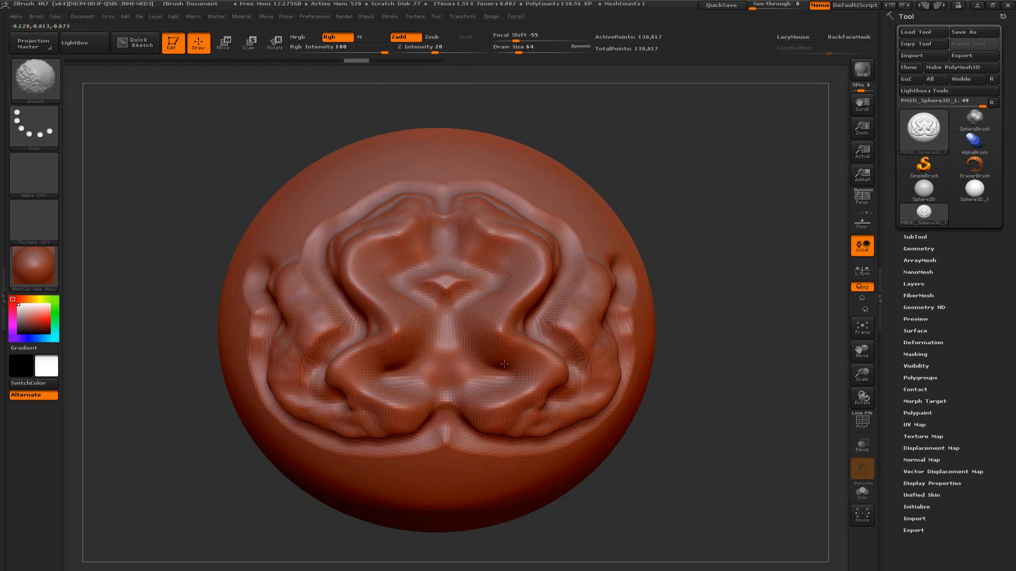
Gently smooth the centre, lower folds, outer rim and upper notch of the relief with the Smooth brush at Z Intensity 20
{"action": "left_click_drag", "start_coordinate": [452, 287], "coordinate": [455, 287], "text": "shift"}
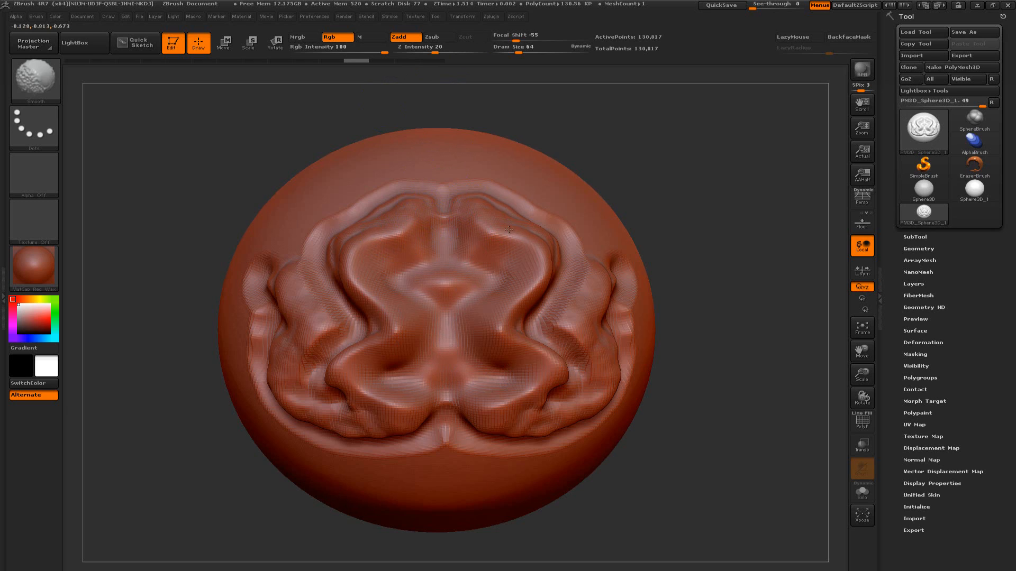
{"action": "mouse_move", "coordinate": [563, 374]}
{"action": "left_mouse_down", "text": "shift"}
{"action": "mouse_move", "coordinate": [541, 329]}
{"action": "mouse_move", "coordinate": [551, 405]}
{"action": "left_mouse_up", "text": "shift"}
{"action": "left_click_drag", "start_coordinate": [494, 419], "coordinate": [394, 413], "text": "shift"}
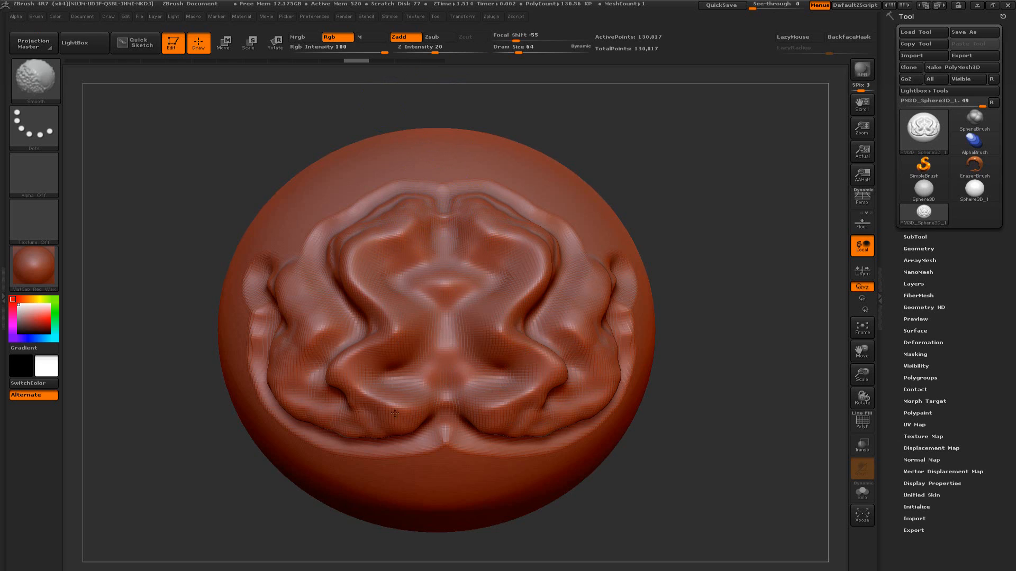
{"action": "left_click_drag", "start_coordinate": [267, 333], "coordinate": [279, 338], "text": "shift"}
{"action": "left_click_drag", "start_coordinate": [327, 427], "coordinate": [456, 440], "text": "shift"}
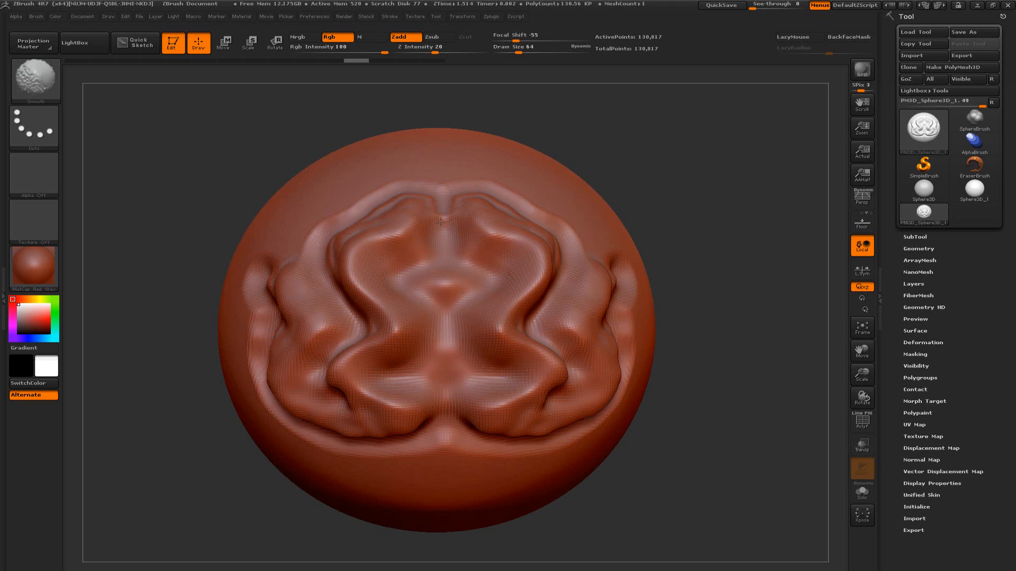
{"action": "left_click_drag", "start_coordinate": [439, 221], "coordinate": [444, 216], "text": "shift"}
{"action": "mouse_move", "coordinate": [690, 230]}
{"action": "left_mouse_down", "text": "alt"}
{"action": "mouse_move", "coordinate": [683, 269]}
{"action": "mouse_move", "coordinate": [716, 264]}
{"action": "mouse_move", "coordinate": [690, 255]}
{"action": "mouse_move", "coordinate": [667, 263]}
{"action": "left_mouse_up", "text": "alt"}
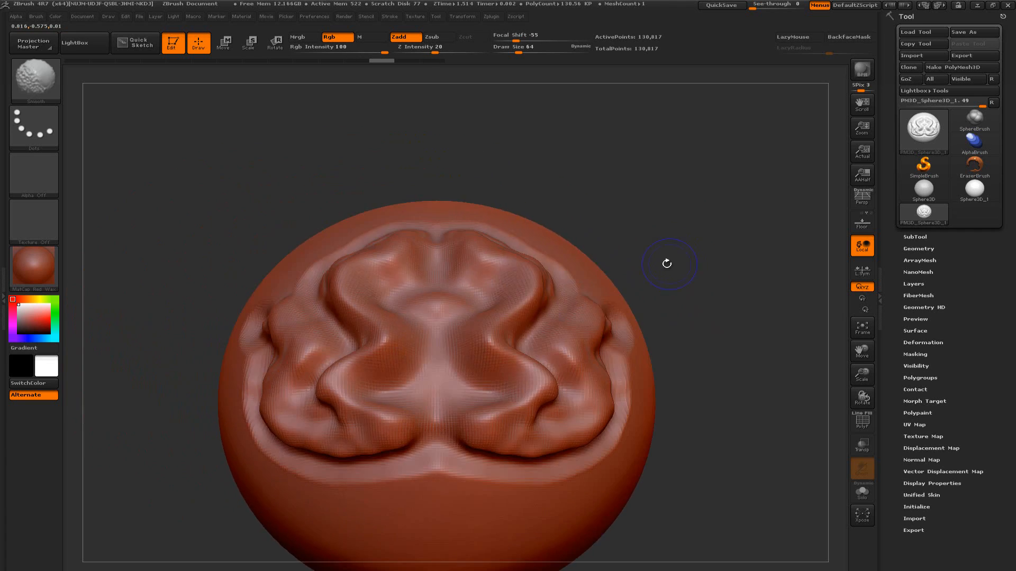
{"action": "left_click_drag", "start_coordinate": [586, 185], "coordinate": [559, 157], "text": "alt"}
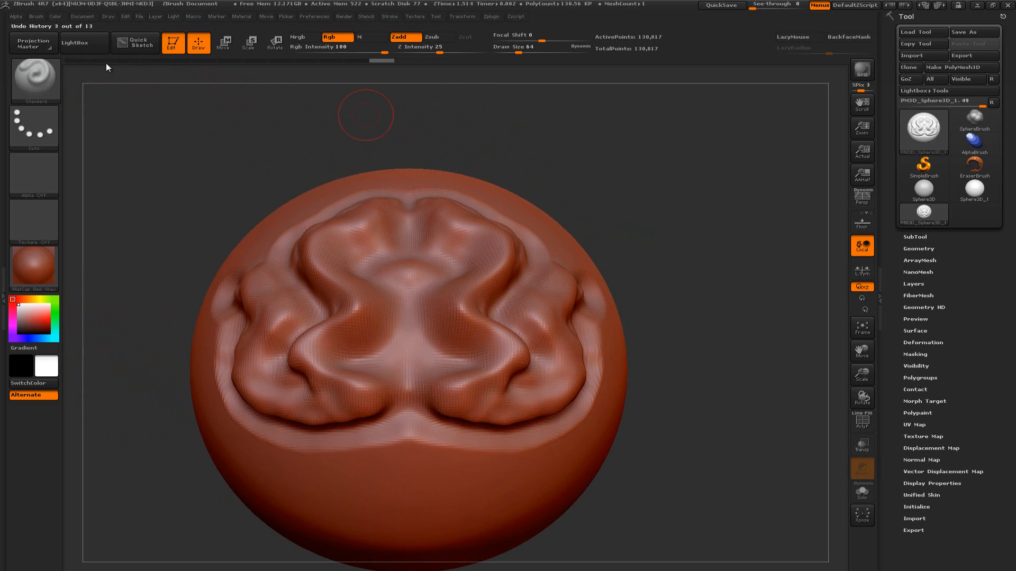
Choose the ClayBuildup brush and build up mirrored clay strokes over the centre and inner folds of the relief
{"action": "left_click", "coordinate": [38, 77]}
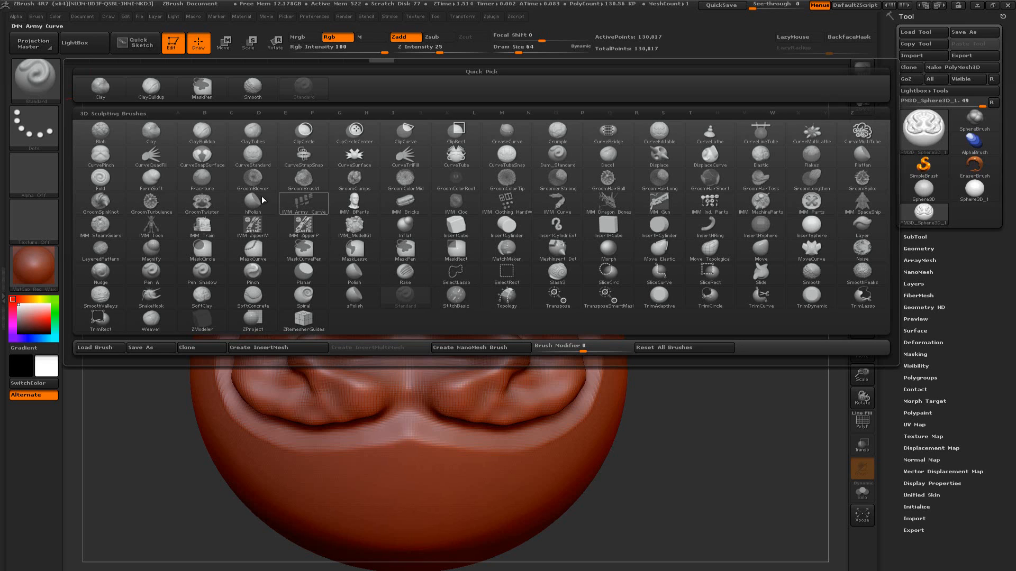
{"action": "left_click", "coordinate": [36, 81]}
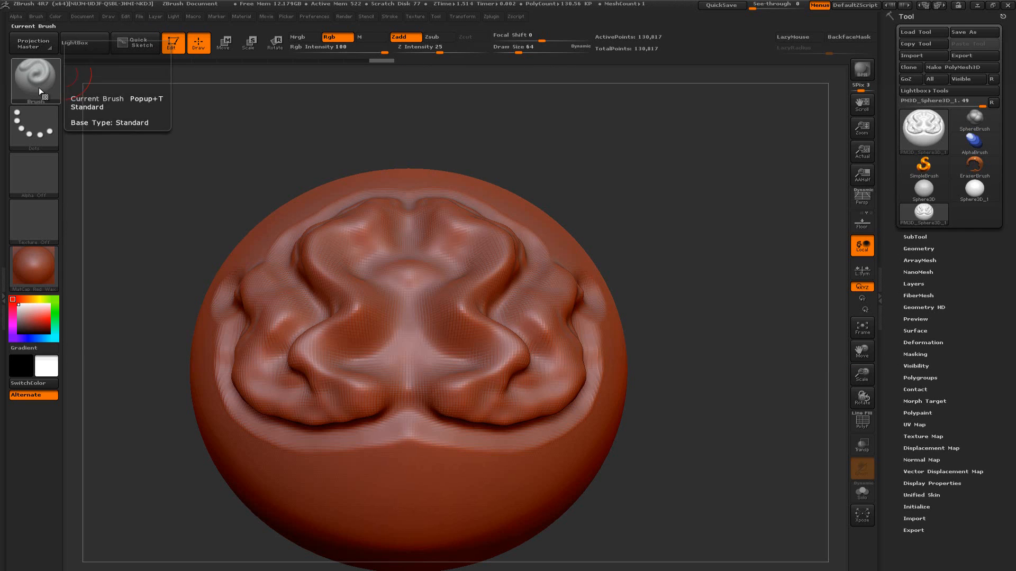
{"action": "left_click", "coordinate": [40, 87]}
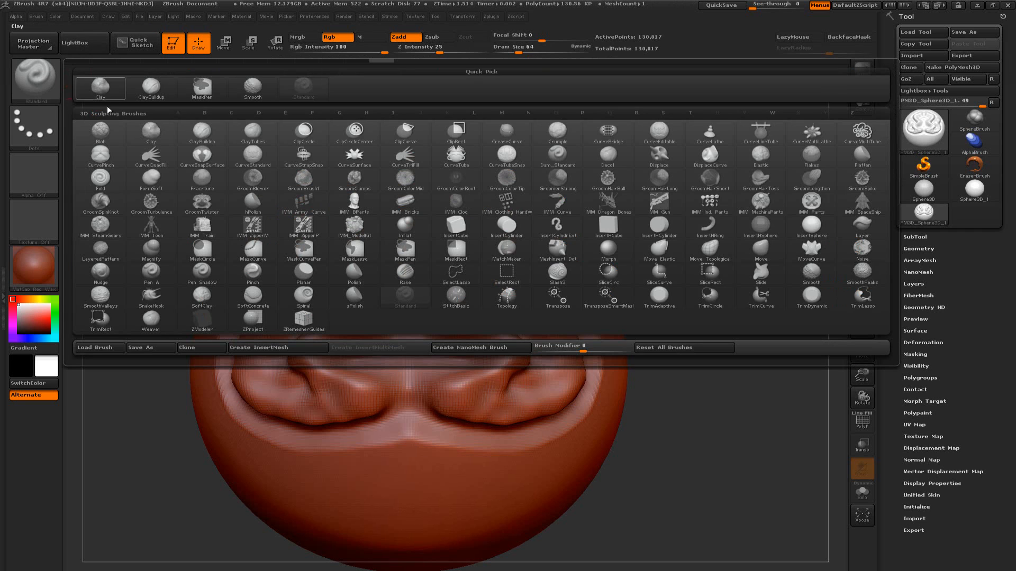
{"action": "left_click", "coordinate": [209, 132]}
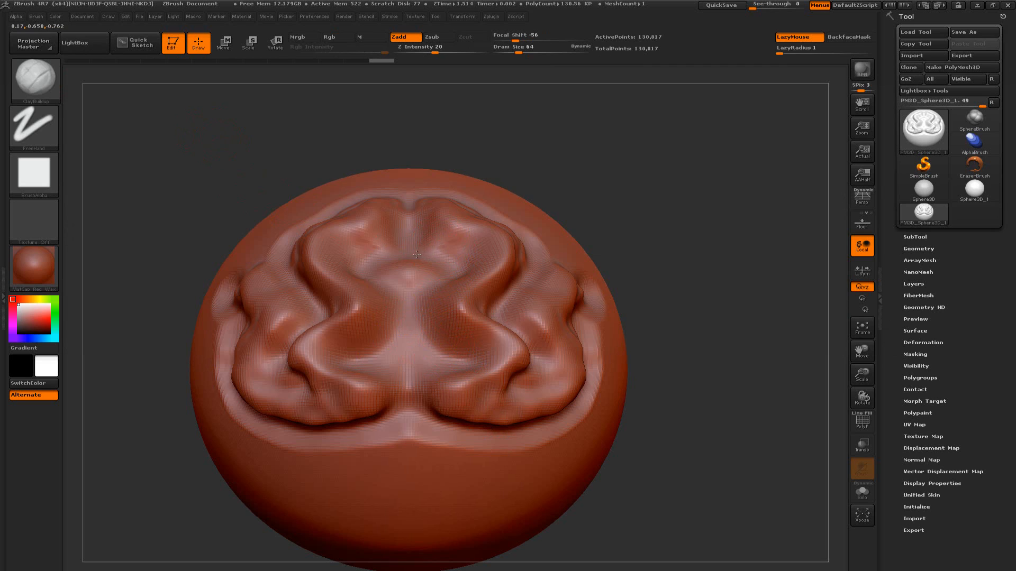
{"action": "mouse_move", "coordinate": [443, 250]}
{"action": "left_mouse_down"}
{"action": "mouse_move", "coordinate": [490, 253]}
{"action": "mouse_move", "coordinate": [447, 275]}
{"action": "mouse_move", "coordinate": [445, 310]}
{"action": "mouse_move", "coordinate": [424, 330]}
{"action": "mouse_move", "coordinate": [428, 344]}
{"action": "mouse_move", "coordinate": [466, 350]}
{"action": "mouse_move", "coordinate": [440, 360]}
{"action": "mouse_move", "coordinate": [484, 361]}
{"action": "mouse_move", "coordinate": [458, 391]}
{"action": "mouse_move", "coordinate": [466, 354]}
{"action": "mouse_move", "coordinate": [447, 338]}
{"action": "mouse_move", "coordinate": [451, 321]}
{"action": "left_mouse_up"}
{"action": "mouse_move", "coordinate": [426, 281]}
{"action": "left_mouse_down"}
{"action": "mouse_move", "coordinate": [463, 238]}
{"action": "mouse_move", "coordinate": [450, 227]}
{"action": "mouse_move", "coordinate": [468, 237]}
{"action": "mouse_move", "coordinate": [439, 274]}
{"action": "mouse_move", "coordinate": [481, 276]}
{"action": "mouse_move", "coordinate": [436, 341]}
{"action": "mouse_move", "coordinate": [476, 345]}
{"action": "mouse_move", "coordinate": [442, 390]}
{"action": "left_mouse_up"}
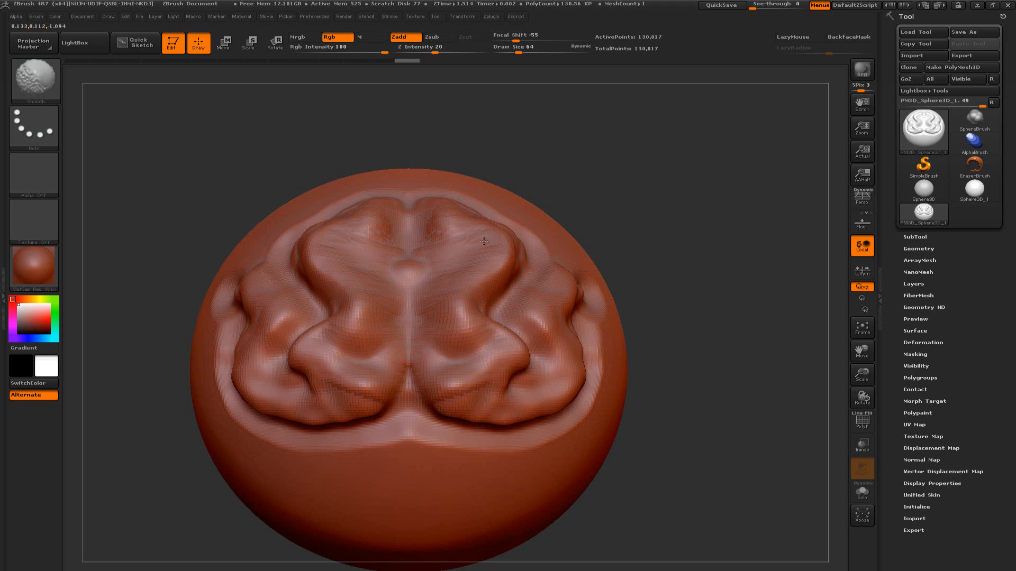
{"action": "left_click_drag", "start_coordinate": [639, 204], "coordinate": [650, 242], "text": "alt"}
{"action": "mouse_move", "coordinate": [649, 241]}
{"action": "left_mouse_down"}
{"action": "mouse_move", "coordinate": [642, 249]}
{"action": "mouse_move", "coordinate": [680, 265]}
{"action": "mouse_move", "coordinate": [659, 267]}
{"action": "left_mouse_up"}
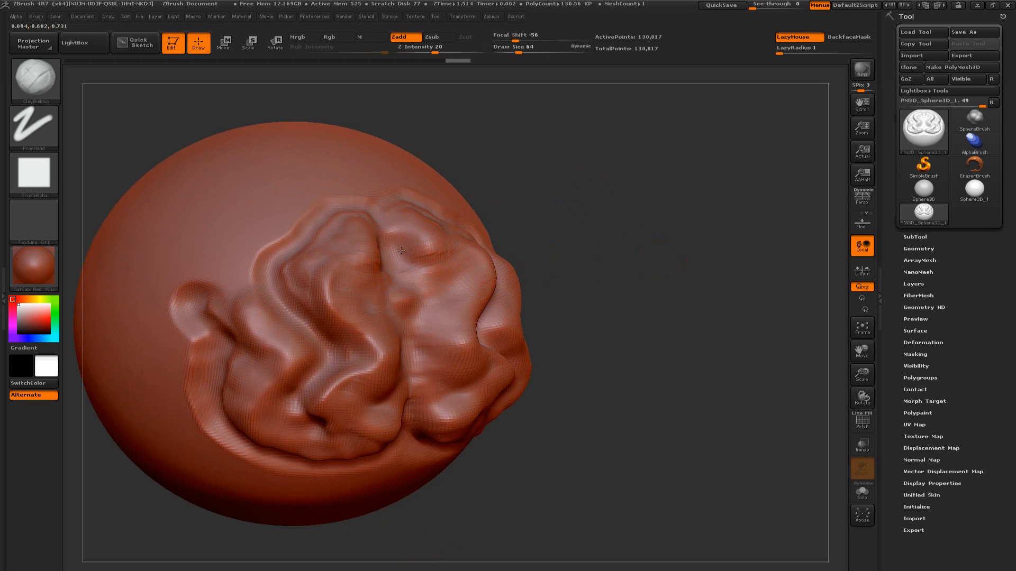
{"action": "left_click_drag", "start_coordinate": [566, 226], "coordinate": [517, 223], "text": "shift"}
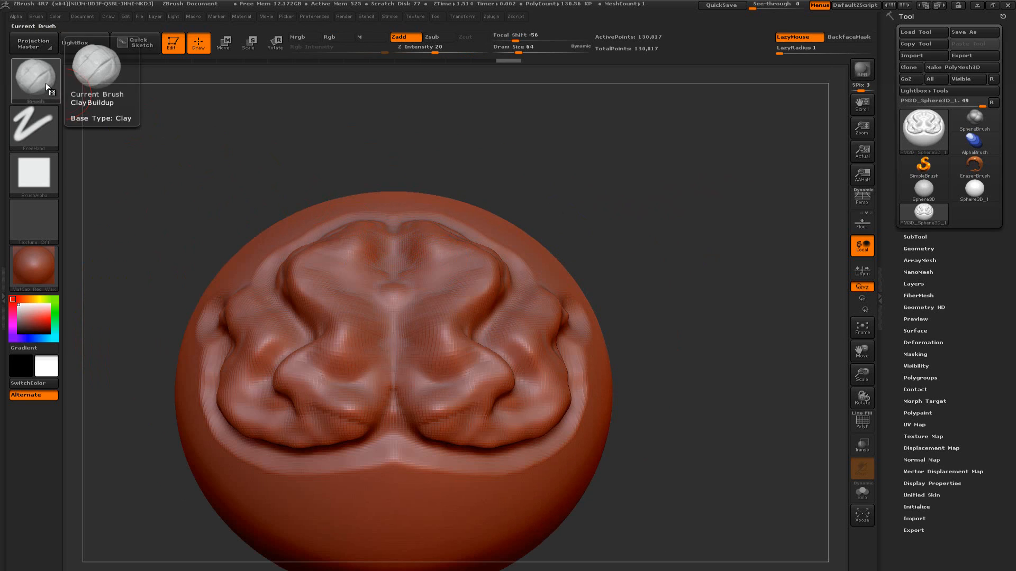
{"action": "mouse_move", "coordinate": [637, 267]}
{"action": "left_mouse_down"}
{"action": "mouse_move", "coordinate": [668, 231]}
{"action": "mouse_move", "coordinate": [652, 274]}
{"action": "left_mouse_up"}
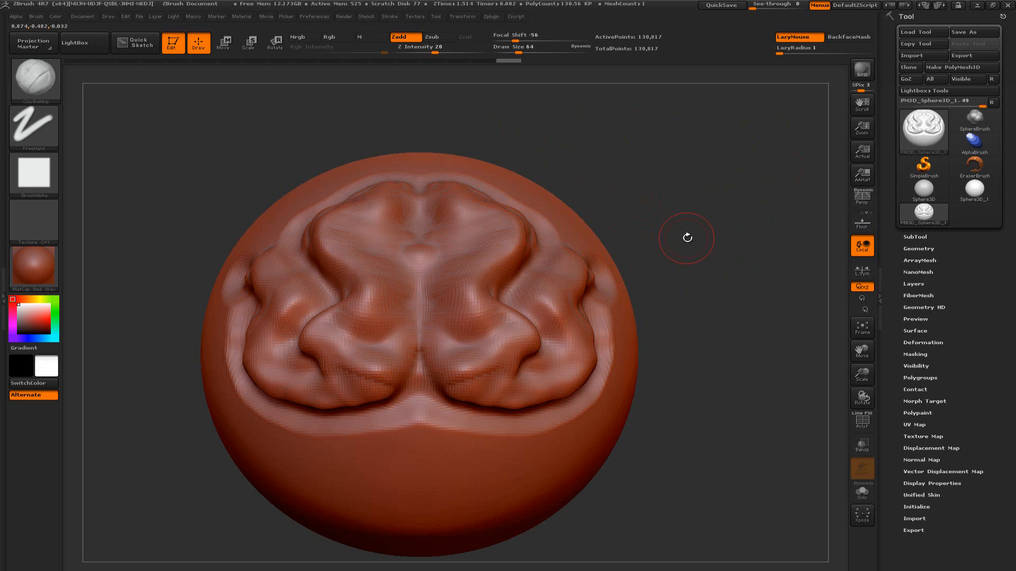
Switch to the Standard brush by filtering the sculpting brushes by the letter S
{"action": "key", "text": "b"}
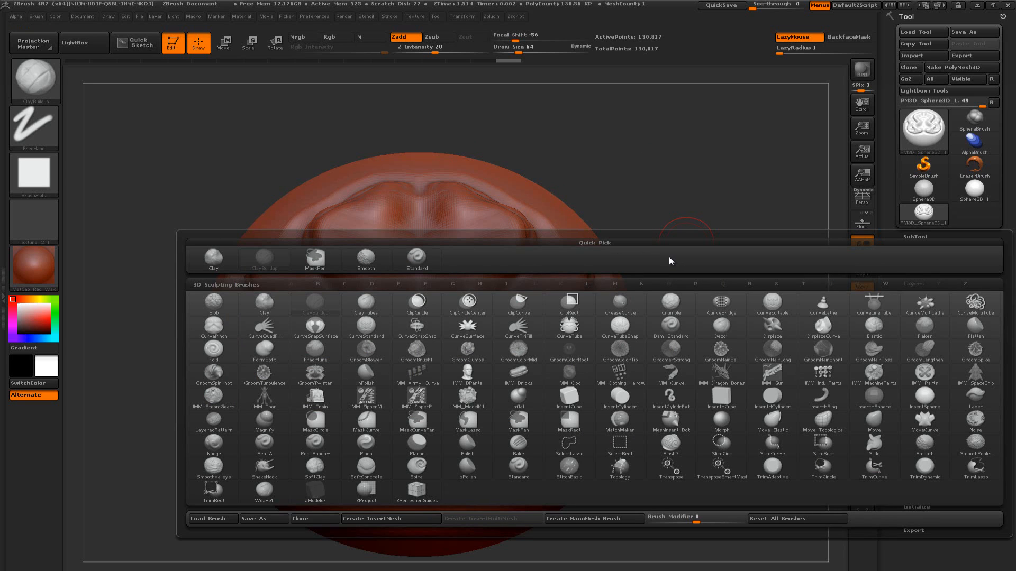
{"action": "key", "text": "s"}
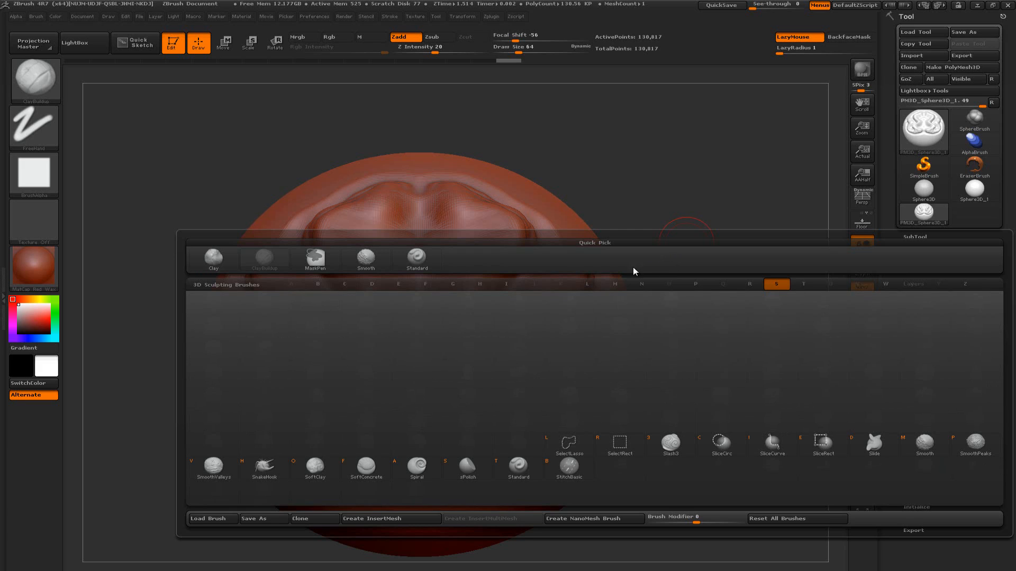
{"action": "left_click", "coordinate": [521, 467]}
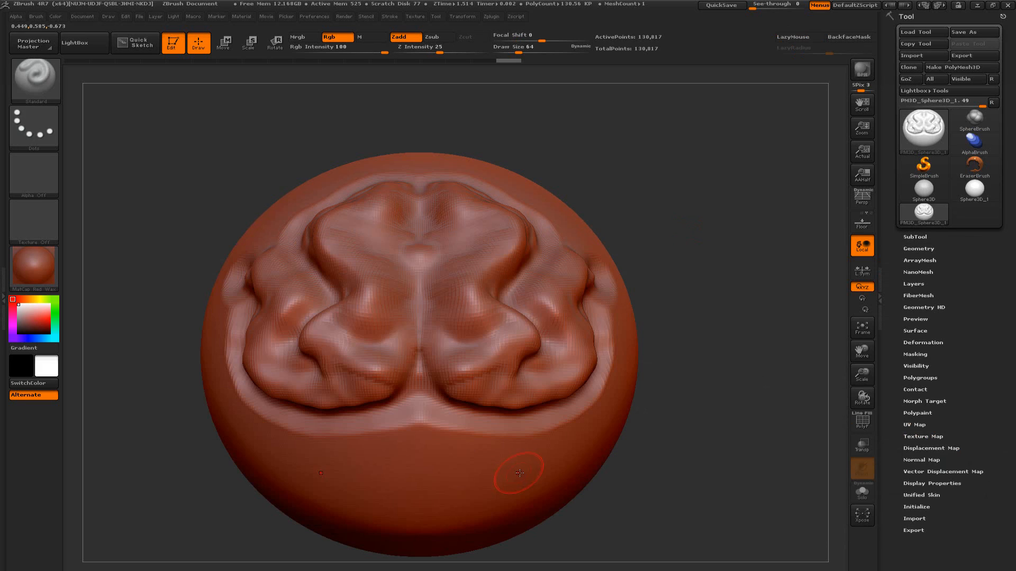
{"action": "key", "text": "b"}
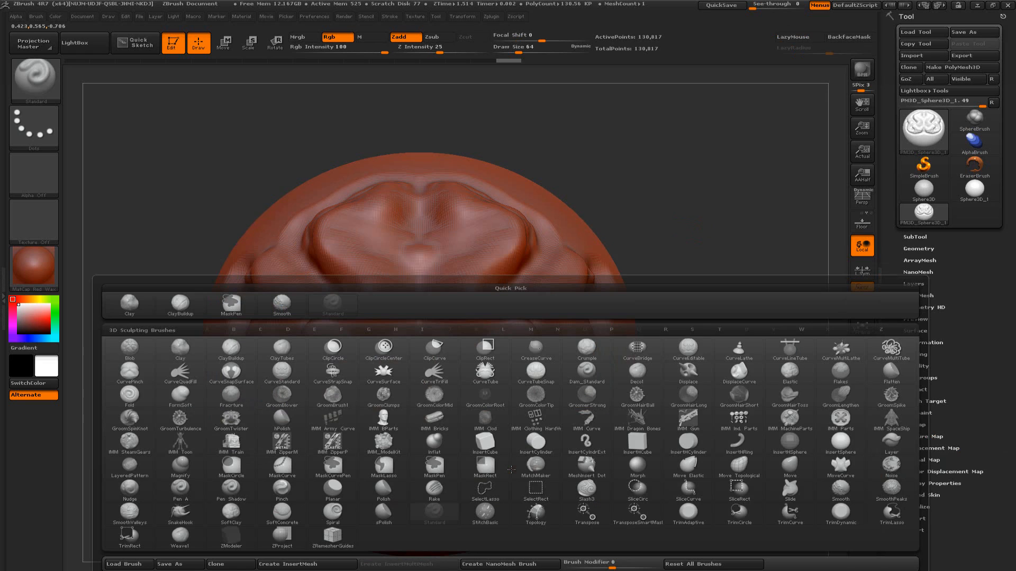
{"action": "key", "text": "s"}
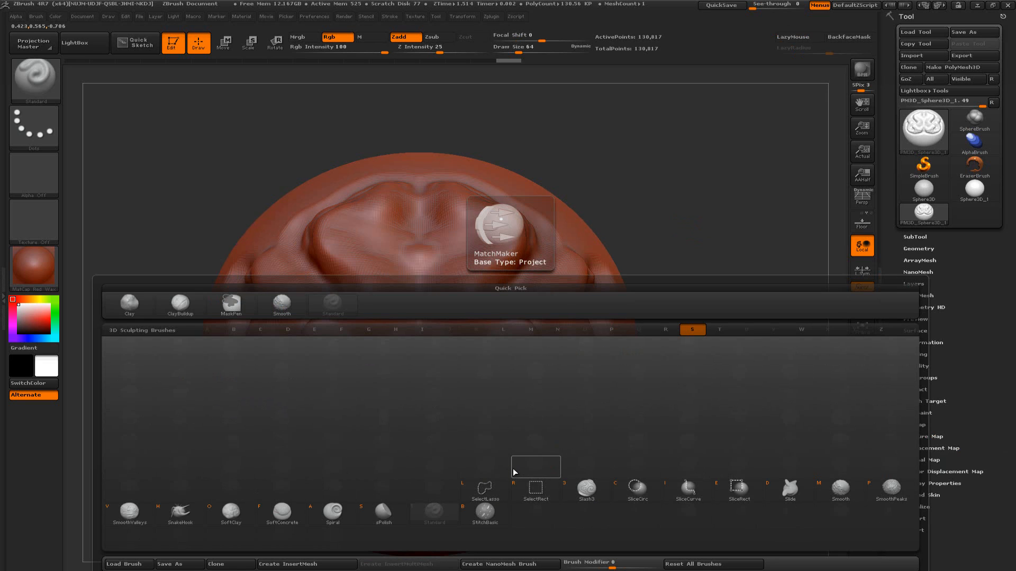
{"action": "left_click", "coordinate": [444, 508]}
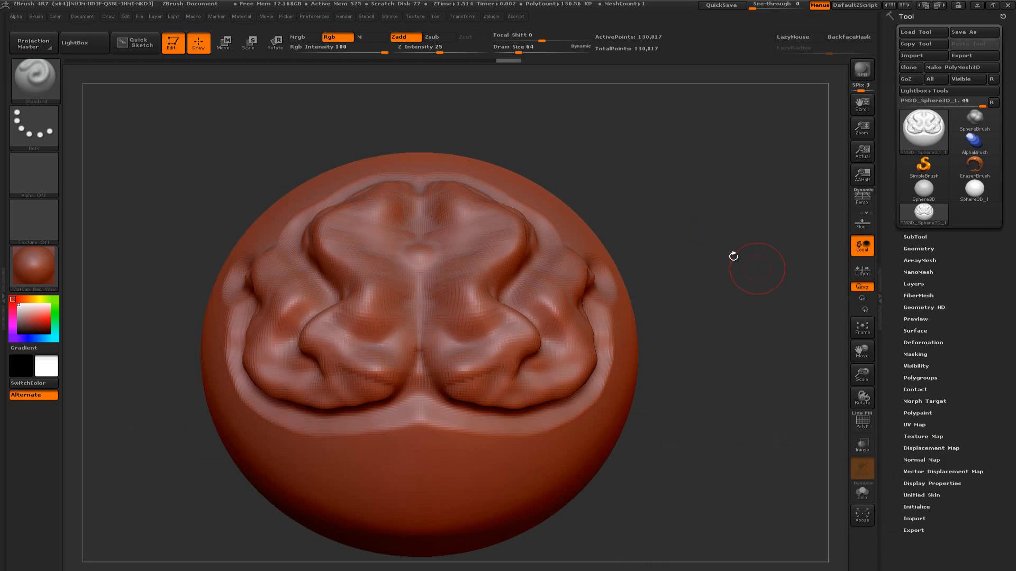
{"action": "key", "text": "b"}
{"action": "key", "text": "t"}
Switch to the ClayBuildup brush and add rough clay strokes along the band below the relief and its side rims
{"action": "key", "text": "b"}
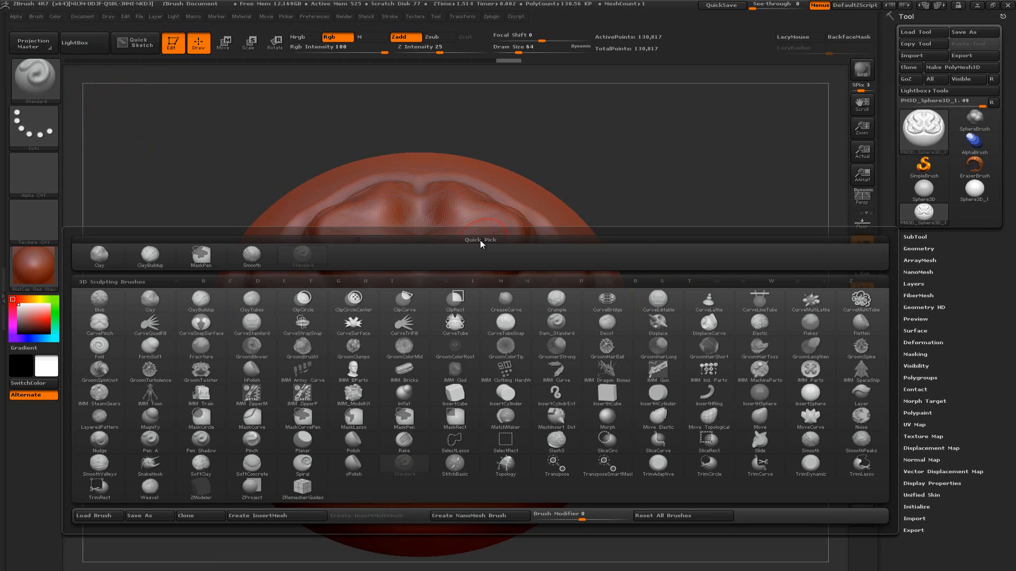
{"action": "key", "text": "c"}
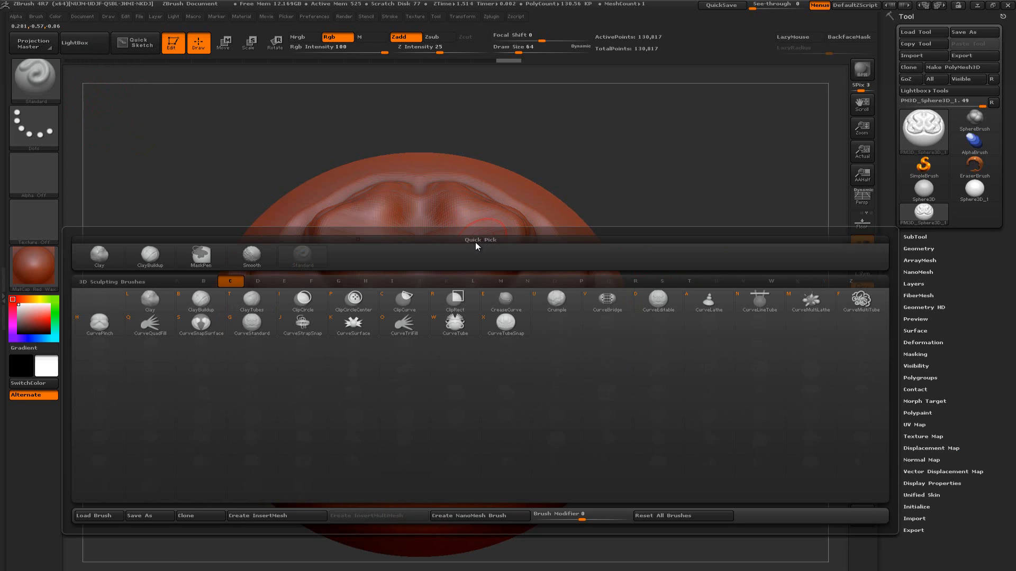
{"action": "left_click", "coordinate": [208, 297]}
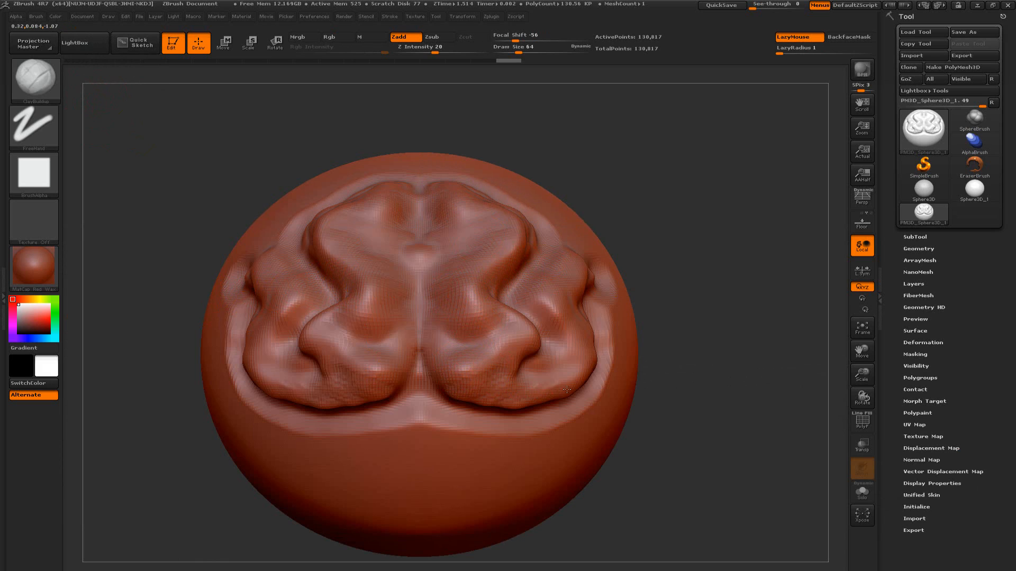
{"action": "left_click_drag", "start_coordinate": [567, 389], "coordinate": [558, 388]}
{"action": "left_click_drag", "start_coordinate": [683, 365], "coordinate": [716, 322], "text": "alt"}
{"action": "mouse_move", "coordinate": [475, 382]}
{"action": "left_mouse_down"}
{"action": "mouse_move", "coordinate": [470, 393]}
{"action": "mouse_move", "coordinate": [537, 390]}
{"action": "left_mouse_up"}
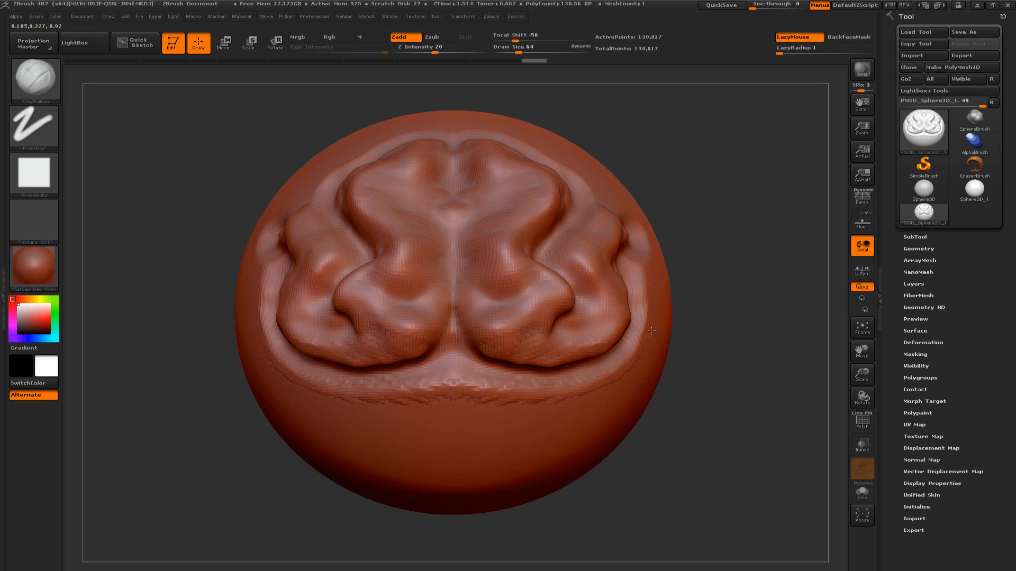
{"action": "left_click_drag", "start_coordinate": [651, 331], "coordinate": [647, 281]}
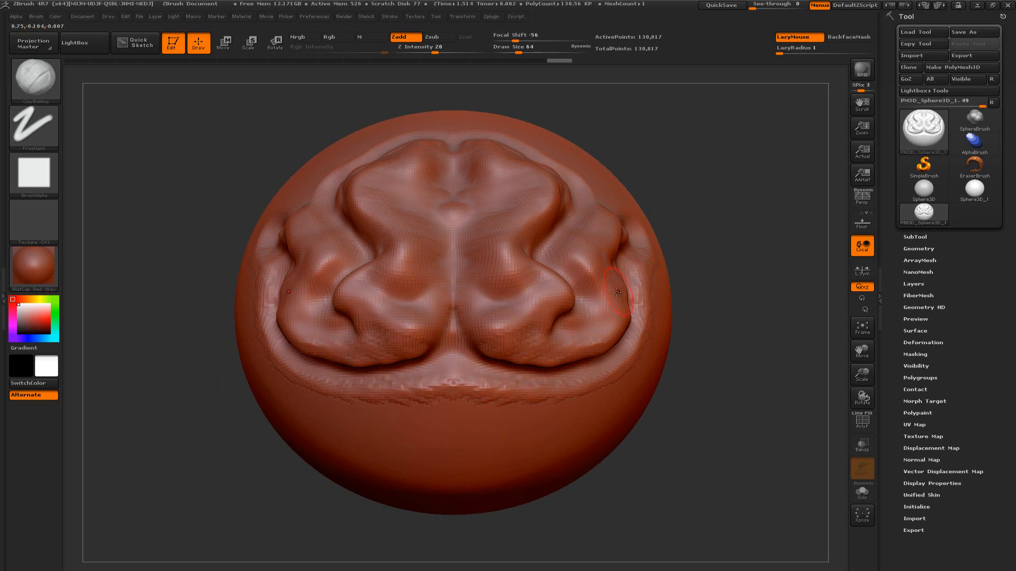
Switch to the Standard brush and sculpt a small stroke in the central notch at the relief's lower edge
{"action": "key", "text": "b"}
{"action": "key", "text": "s"}
{"action": "key", "text": "t"}
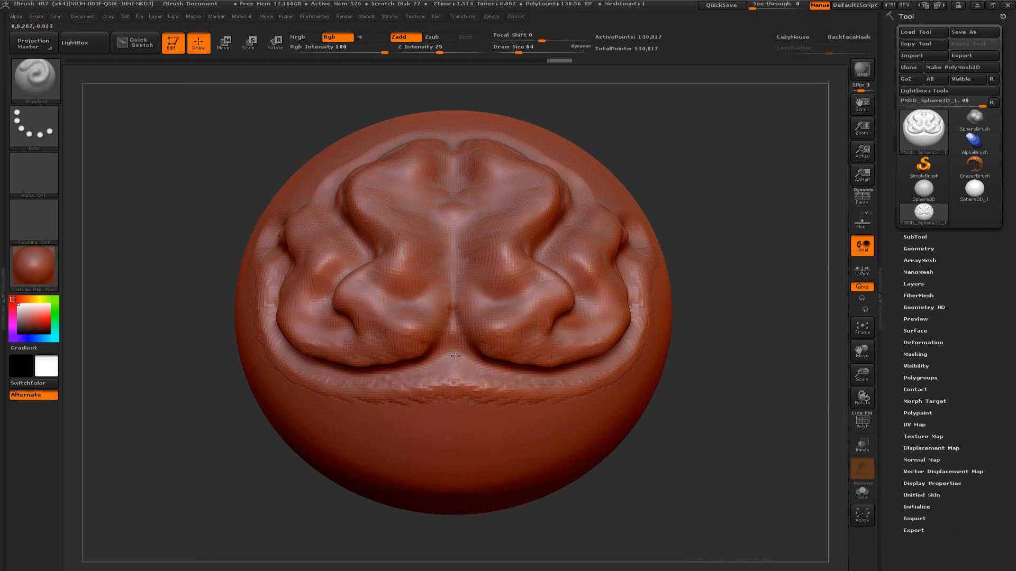
{"action": "left_click_drag", "start_coordinate": [453, 360], "coordinate": [469, 349]}
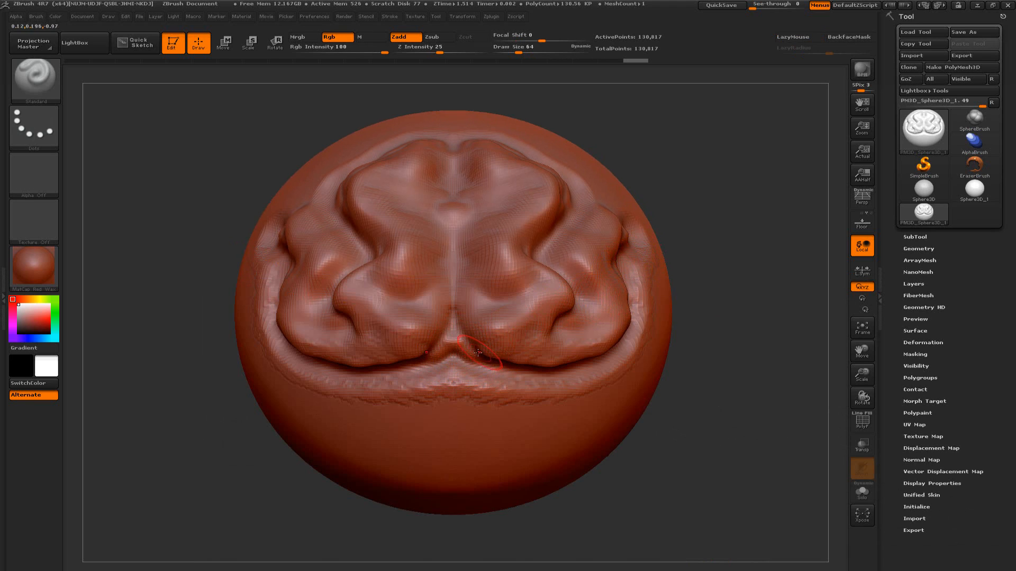
Switch back to the ClayBuildup brush
{"action": "key", "text": "b"}
{"action": "key", "text": "c"}
{"action": "key", "text": "b"}
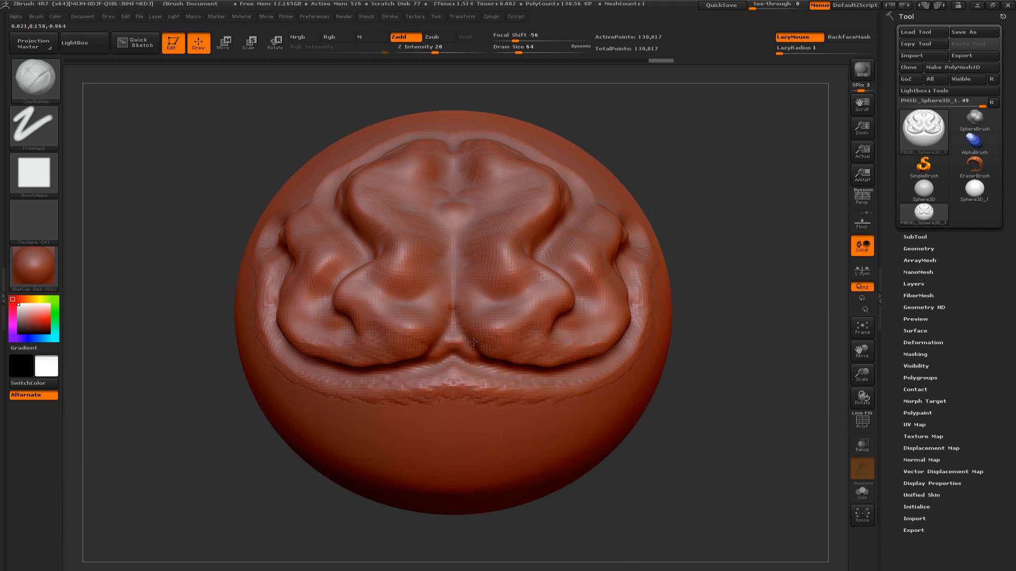
{"action": "mouse_move", "coordinate": [674, 371]}
{"action": "left_mouse_down"}
{"action": "mouse_move", "coordinate": [696, 361]}
{"action": "mouse_move", "coordinate": [712, 324]}
{"action": "mouse_move", "coordinate": [703, 346]}
{"action": "mouse_move", "coordinate": [695, 339]}
{"action": "left_mouse_up"}
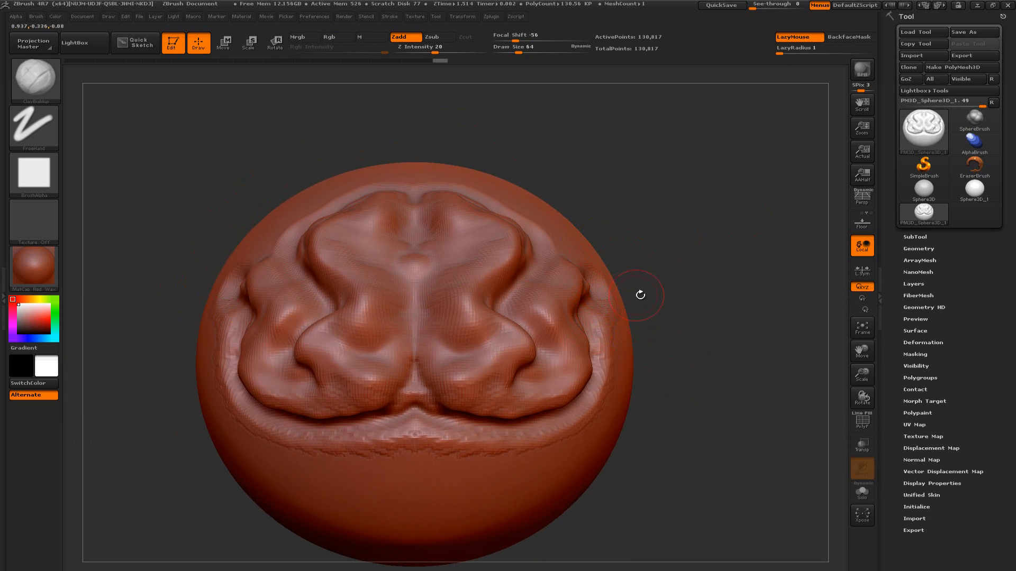
{"action": "left_click_drag", "start_coordinate": [684, 294], "coordinate": [672, 289]}
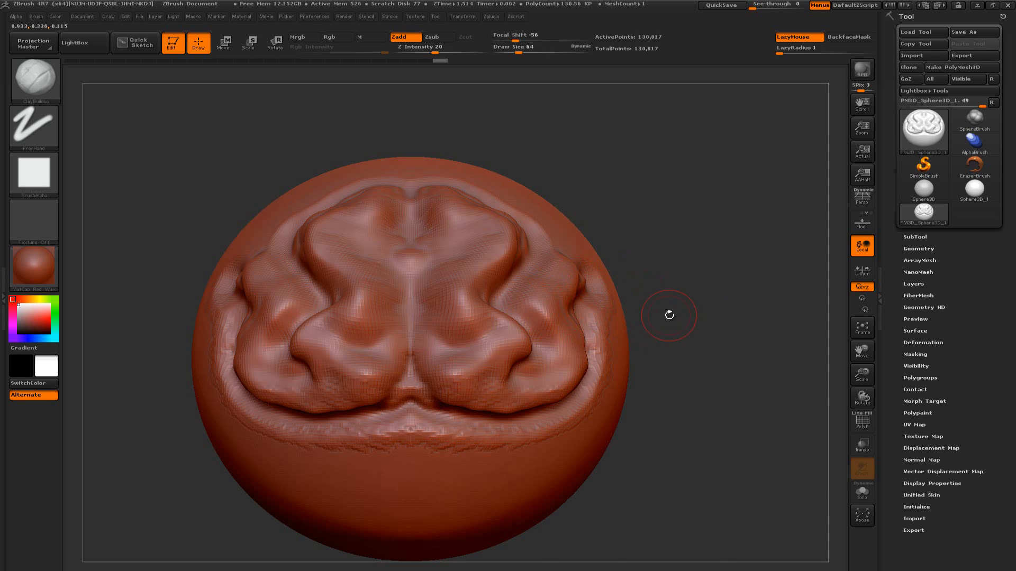
Choose the Dam_Standard brush for carving creases
{"action": "key", "text": "b"}
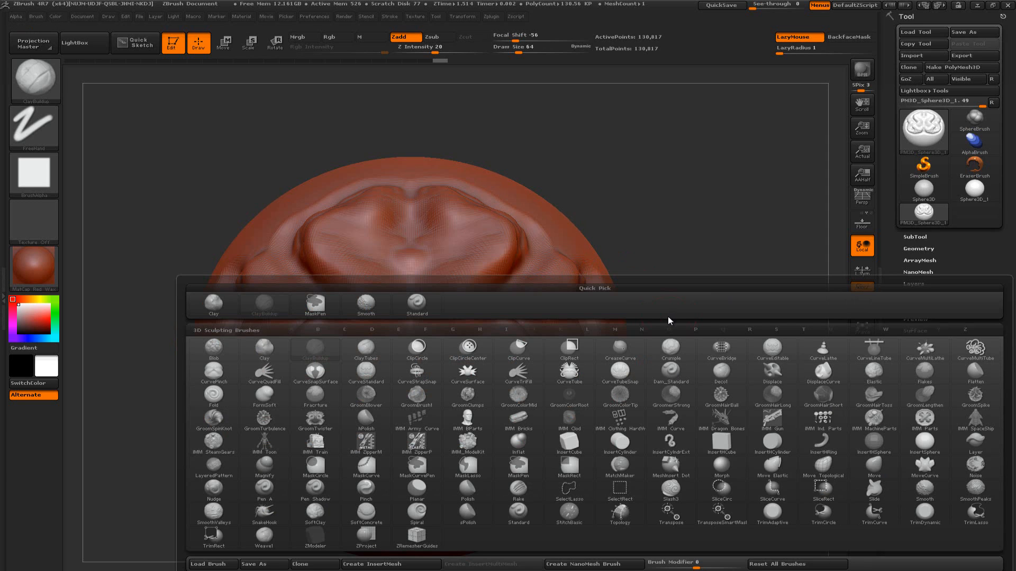
{"action": "key", "text": "d"}
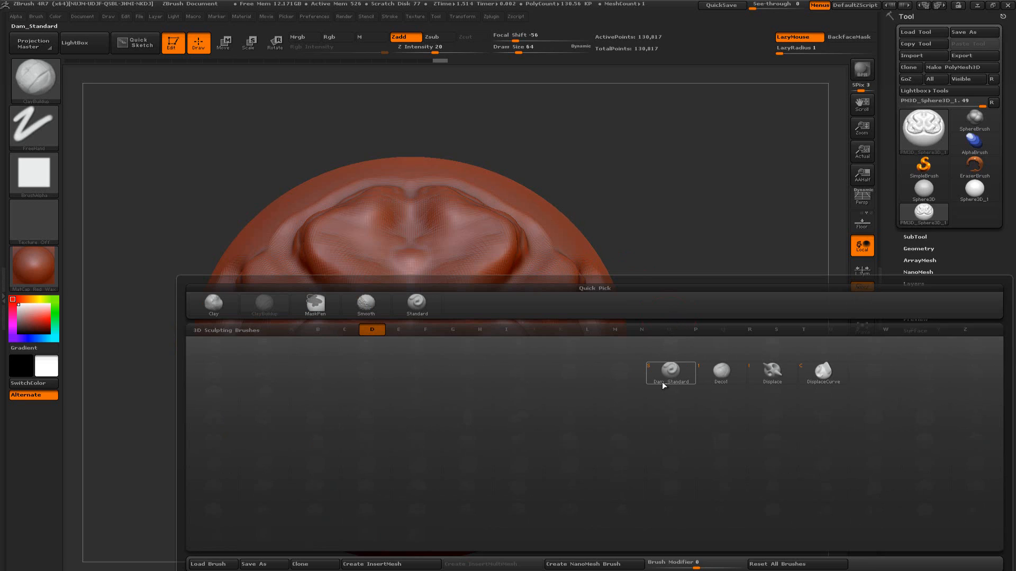
{"action": "mouse_move", "coordinate": [655, 382]}
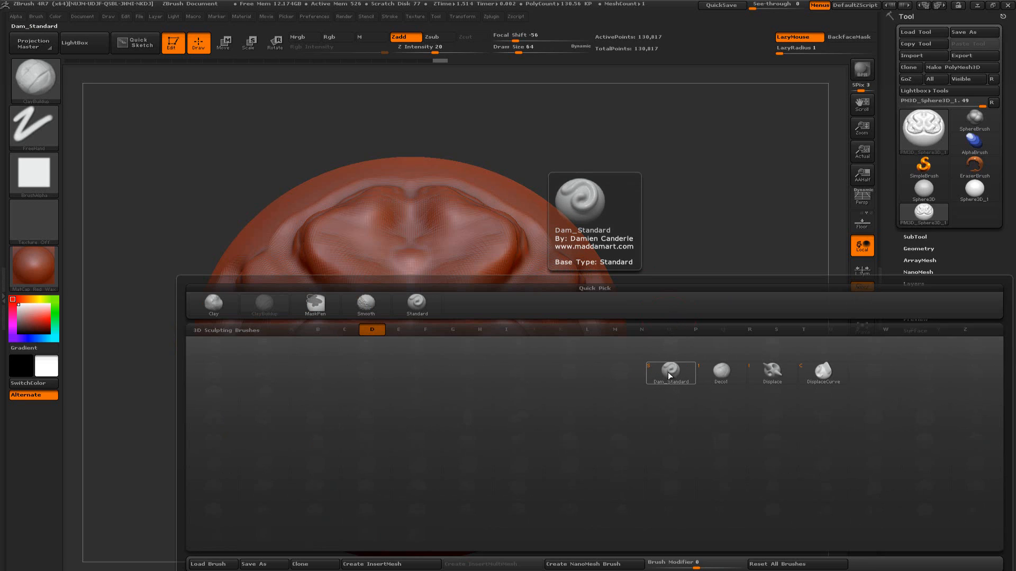
{"action": "left_click", "coordinate": [669, 373]}
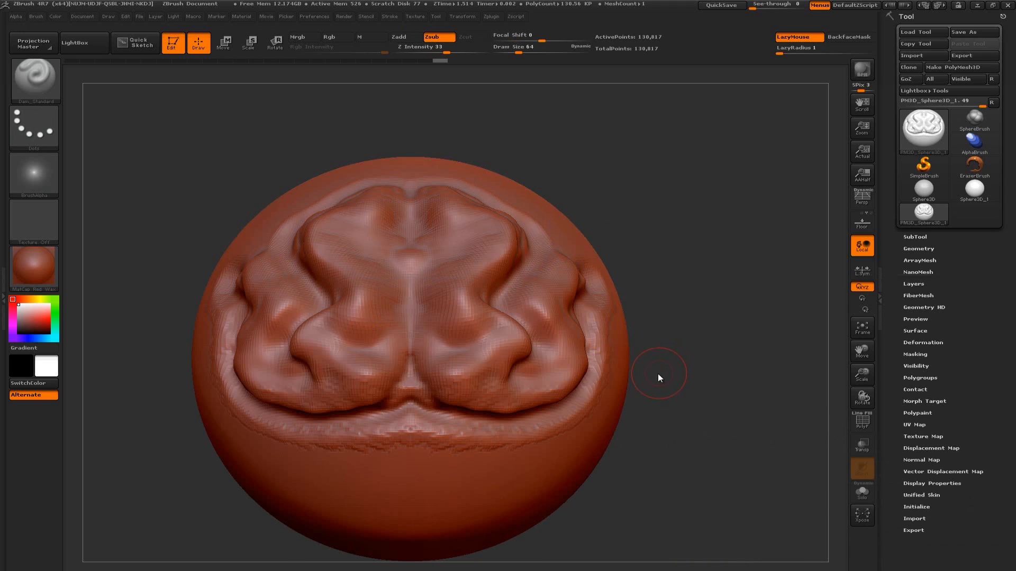
{"action": "key", "text": "b"}
{"action": "key", "text": "d"}
{"action": "key", "text": "s"}
Carve mirrored creases with Dam_Standard across the upper folds, around the central bump, and through the inner and lower folds
{"action": "mouse_move", "coordinate": [697, 284]}
{"action": "left_mouse_down", "text": "alt"}
{"action": "mouse_move", "coordinate": [726, 269]}
{"action": "mouse_move", "coordinate": [735, 322]}
{"action": "left_mouse_up", "text": "alt"}
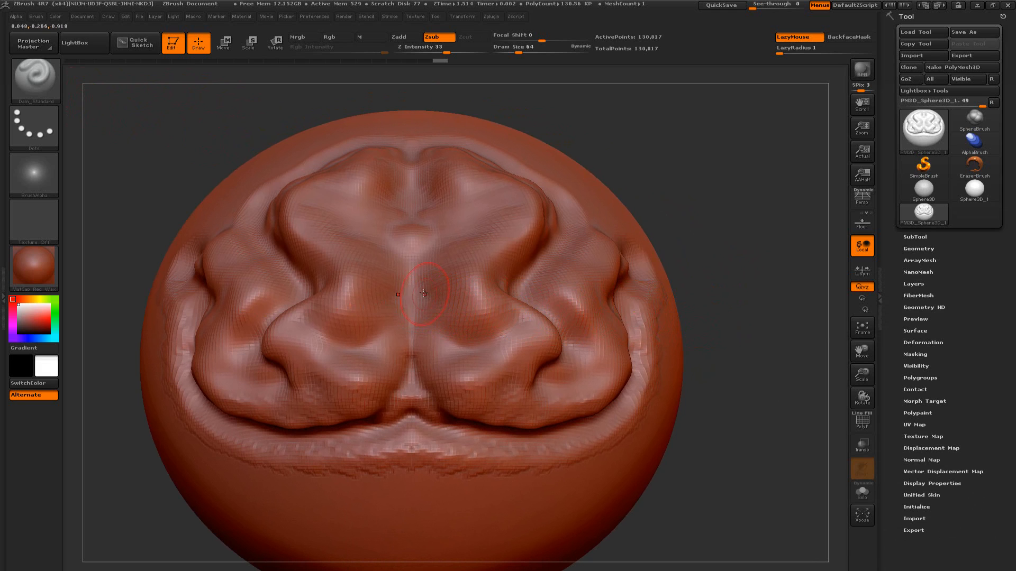
{"action": "left_click_drag", "start_coordinate": [733, 230], "coordinate": [705, 277]}
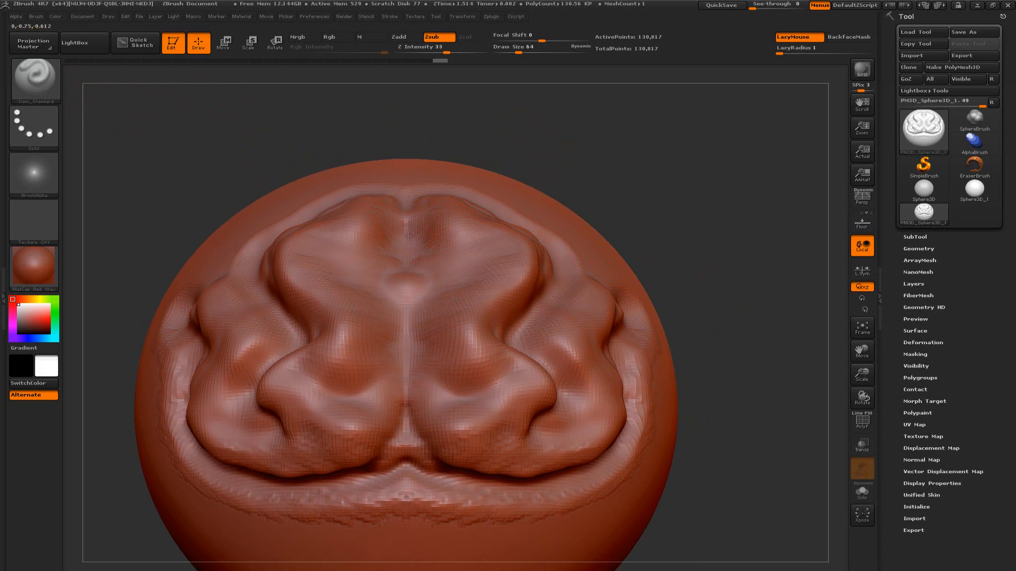
{"action": "mouse_move", "coordinate": [442, 255]}
{"action": "left_mouse_down"}
{"action": "mouse_move", "coordinate": [502, 243]}
{"action": "mouse_move", "coordinate": [426, 248]}
{"action": "mouse_move", "coordinate": [405, 235]}
{"action": "left_mouse_up"}
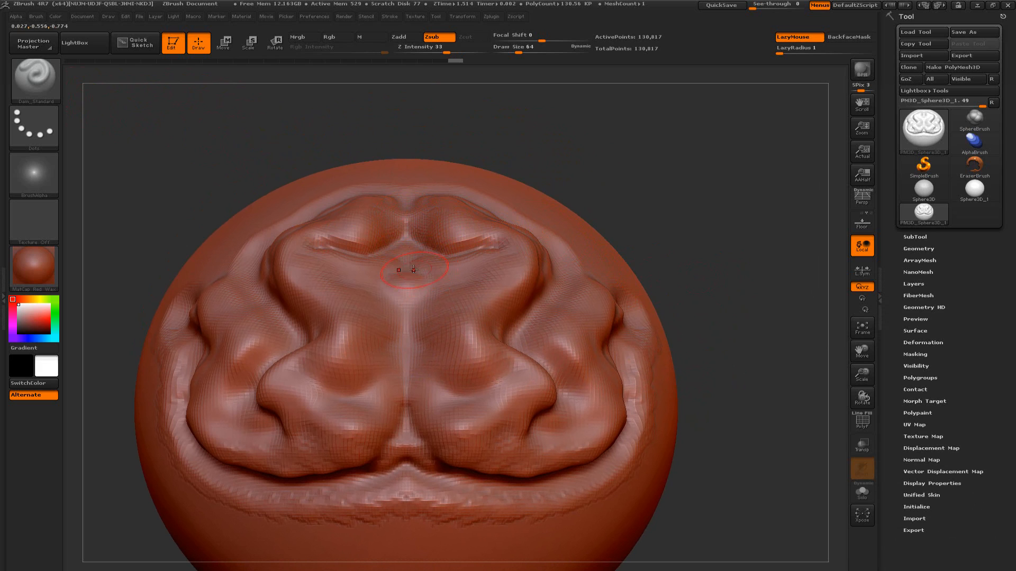
{"action": "mouse_move", "coordinate": [407, 271]}
{"action": "left_mouse_down"}
{"action": "mouse_move", "coordinate": [428, 277]}
{"action": "mouse_move", "coordinate": [427, 302]}
{"action": "mouse_move", "coordinate": [406, 323]}
{"action": "mouse_move", "coordinate": [429, 352]}
{"action": "mouse_move", "coordinate": [421, 373]}
{"action": "mouse_move", "coordinate": [464, 394]}
{"action": "mouse_move", "coordinate": [512, 374]}
{"action": "left_mouse_up"}
{"action": "mouse_move", "coordinate": [418, 409]}
{"action": "left_mouse_down"}
{"action": "mouse_move", "coordinate": [433, 458]}
{"action": "mouse_move", "coordinate": [468, 477]}
{"action": "mouse_move", "coordinate": [508, 482]}
{"action": "mouse_move", "coordinate": [607, 455]}
{"action": "left_mouse_up"}
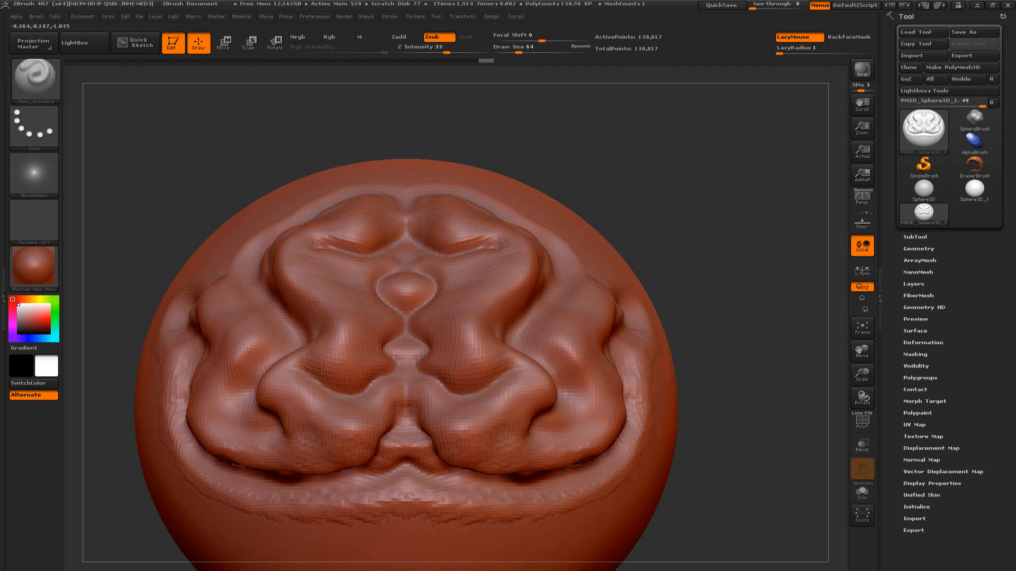
Deepen the creases beside the central bump and inner folds, and carve further creases under the upper folds and in the upper notch
{"action": "mouse_move", "coordinate": [304, 372]}
{"action": "left_mouse_down"}
{"action": "mouse_move", "coordinate": [378, 371]}
{"action": "mouse_move", "coordinate": [387, 312]}
{"action": "mouse_move", "coordinate": [364, 282]}
{"action": "mouse_move", "coordinate": [395, 263]}
{"action": "left_mouse_up"}
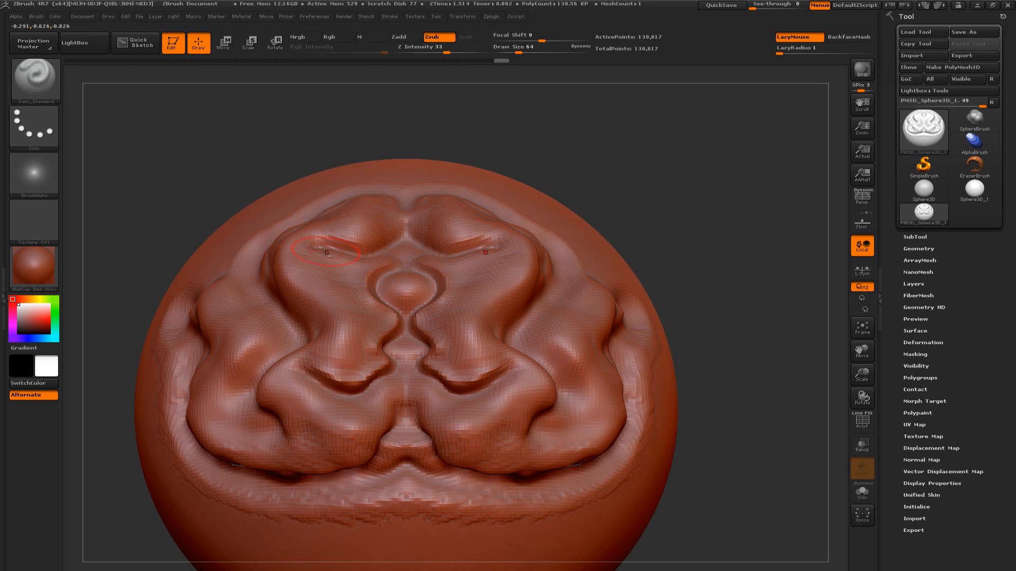
{"action": "left_click_drag", "start_coordinate": [331, 256], "coordinate": [391, 265]}
{"action": "mouse_move", "coordinate": [320, 232]}
{"action": "left_mouse_down"}
{"action": "mouse_move", "coordinate": [370, 239]}
{"action": "mouse_move", "coordinate": [403, 204]}
{"action": "left_mouse_up"}
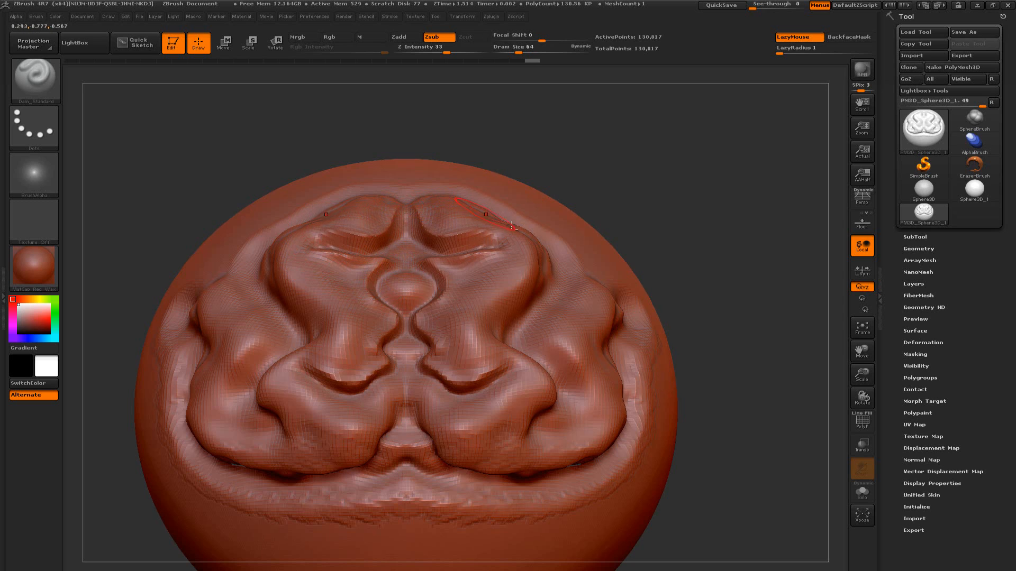
{"action": "mouse_move", "coordinate": [692, 218]}
{"action": "left_mouse_down"}
{"action": "mouse_move", "coordinate": [697, 229]}
{"action": "mouse_move", "coordinate": [691, 210]}
{"action": "mouse_move", "coordinate": [656, 245]}
{"action": "mouse_move", "coordinate": [465, 240]}
{"action": "mouse_move", "coordinate": [450, 285]}
{"action": "mouse_move", "coordinate": [398, 334]}
{"action": "mouse_move", "coordinate": [425, 354]}
{"action": "left_mouse_up"}
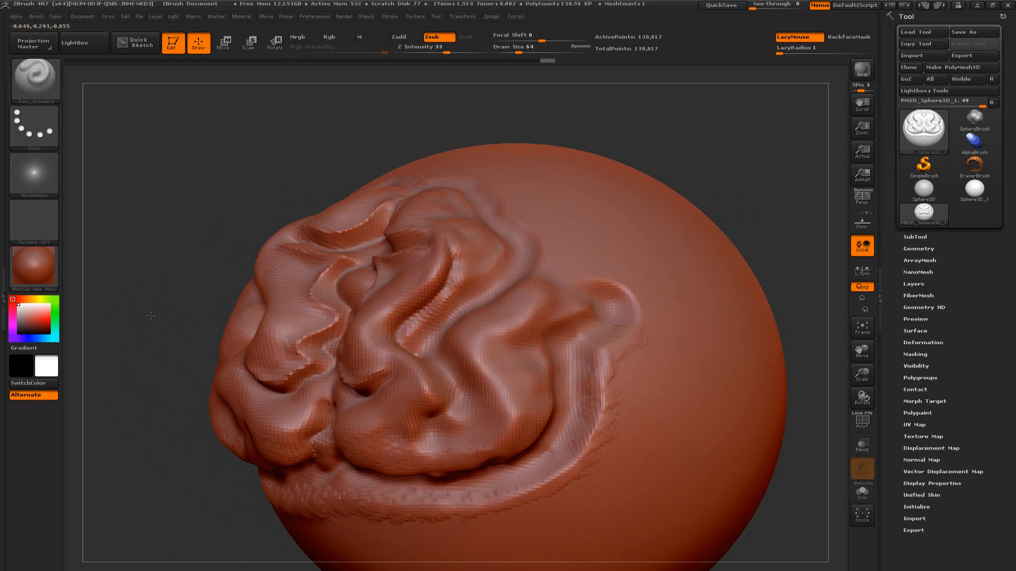
Carve a winding mirrored crease with Dam_Standard across the smooth side of the sphere, beyond the sculpted folds
{"action": "left_click_drag", "start_coordinate": [151, 303], "coordinate": [333, 301]}
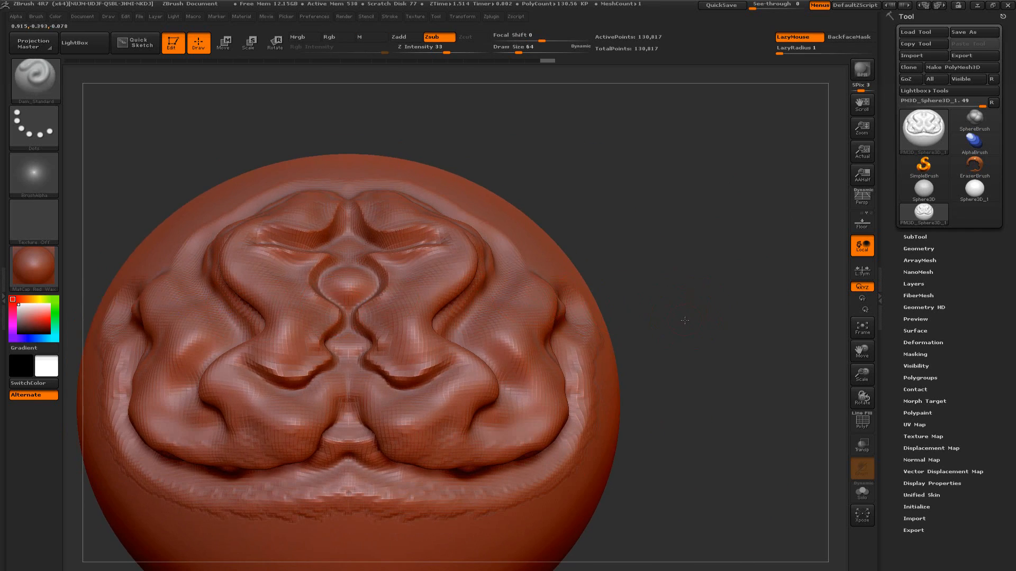
{"action": "mouse_move", "coordinate": [687, 319]}
{"action": "left_mouse_down", "text": "alt"}
{"action": "mouse_move", "coordinate": [675, 283]}
{"action": "mouse_move", "coordinate": [662, 323]}
{"action": "mouse_move", "coordinate": [277, 281]}
{"action": "mouse_move", "coordinate": [156, 331]}
{"action": "left_mouse_up", "text": "alt"}
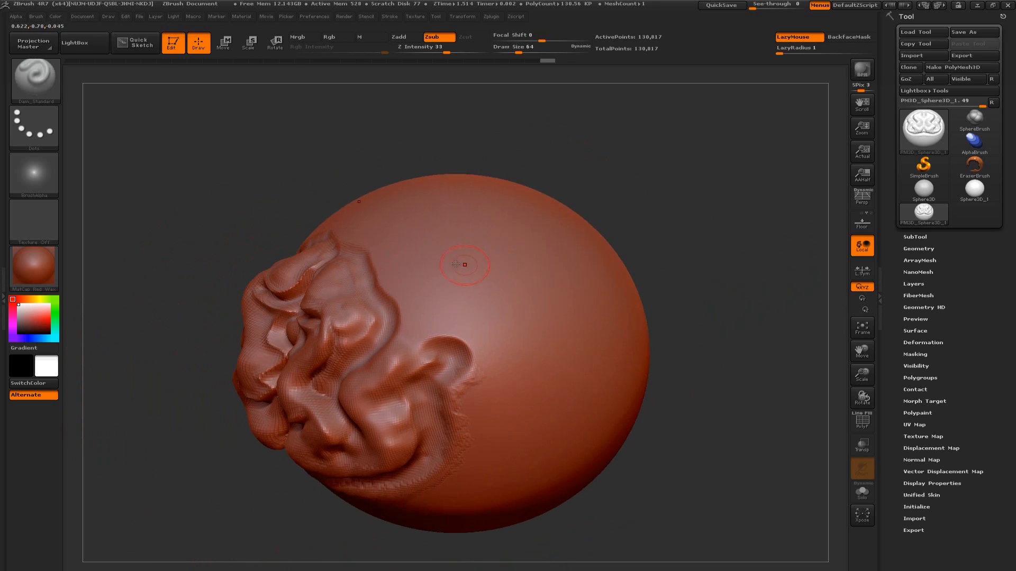
{"action": "mouse_move", "coordinate": [449, 269]}
{"action": "left_mouse_down"}
{"action": "mouse_move", "coordinate": [449, 243]}
{"action": "mouse_move", "coordinate": [511, 265]}
{"action": "mouse_move", "coordinate": [503, 304]}
{"action": "mouse_move", "coordinate": [586, 325]}
{"action": "mouse_move", "coordinate": [548, 378]}
{"action": "mouse_move", "coordinate": [600, 392]}
{"action": "left_mouse_up"}
{"action": "left_click_drag", "start_coordinate": [689, 344], "coordinate": [349, 251]}
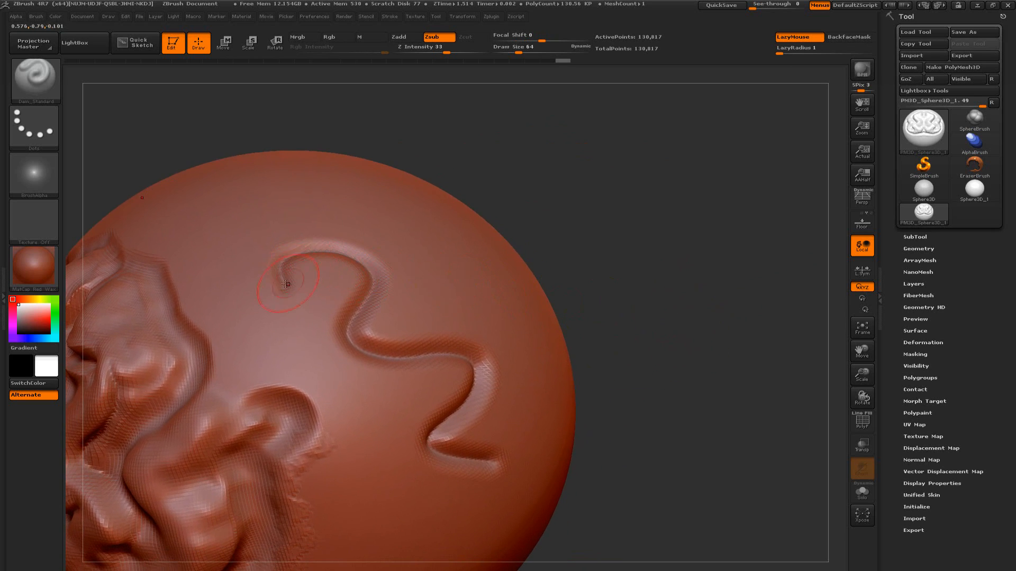
Widen the winding side crease with repeated parallel Dam_Standard strokes and smooth its rough edges
{"action": "mouse_move", "coordinate": [284, 252]}
{"action": "left_mouse_down"}
{"action": "mouse_move", "coordinate": [272, 288]}
{"action": "mouse_move", "coordinate": [276, 249]}
{"action": "mouse_move", "coordinate": [355, 255]}
{"action": "mouse_move", "coordinate": [382, 269]}
{"action": "mouse_move", "coordinate": [396, 298]}
{"action": "mouse_move", "coordinate": [372, 325]}
{"action": "mouse_move", "coordinate": [465, 341]}
{"action": "mouse_move", "coordinate": [510, 378]}
{"action": "mouse_move", "coordinate": [455, 428]}
{"action": "mouse_move", "coordinate": [499, 445]}
{"action": "left_mouse_up"}
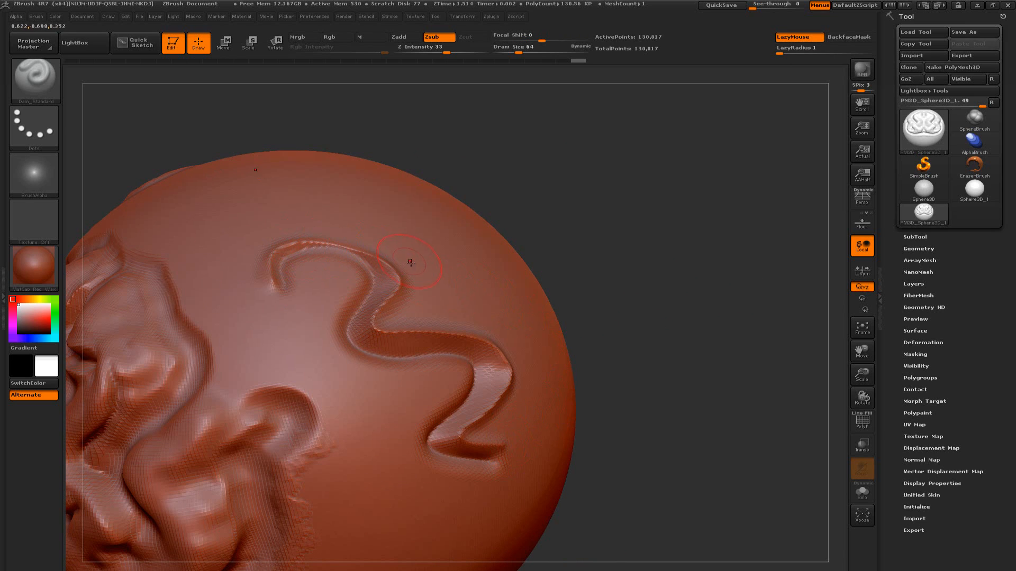
{"action": "mouse_move", "coordinate": [408, 270]}
{"action": "left_mouse_down"}
{"action": "mouse_move", "coordinate": [415, 285]}
{"action": "mouse_move", "coordinate": [394, 319]}
{"action": "mouse_move", "coordinate": [459, 322]}
{"action": "mouse_move", "coordinate": [495, 338]}
{"action": "mouse_move", "coordinate": [518, 370]}
{"action": "mouse_move", "coordinate": [509, 410]}
{"action": "mouse_move", "coordinate": [485, 436]}
{"action": "mouse_move", "coordinate": [516, 448]}
{"action": "left_mouse_up"}
{"action": "left_click_drag", "start_coordinate": [624, 395], "coordinate": [579, 418], "text": "alt"}
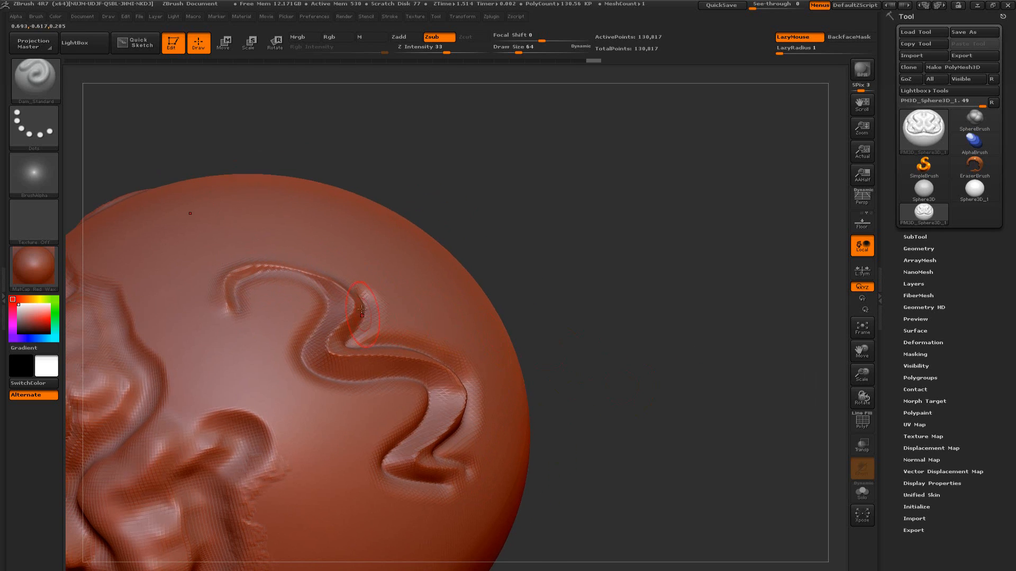
{"action": "mouse_move", "coordinate": [219, 274]}
{"action": "left_mouse_down", "text": "shift"}
{"action": "mouse_move", "coordinate": [328, 280]}
{"action": "mouse_move", "coordinate": [375, 311]}
{"action": "left_mouse_up", "text": "shift"}
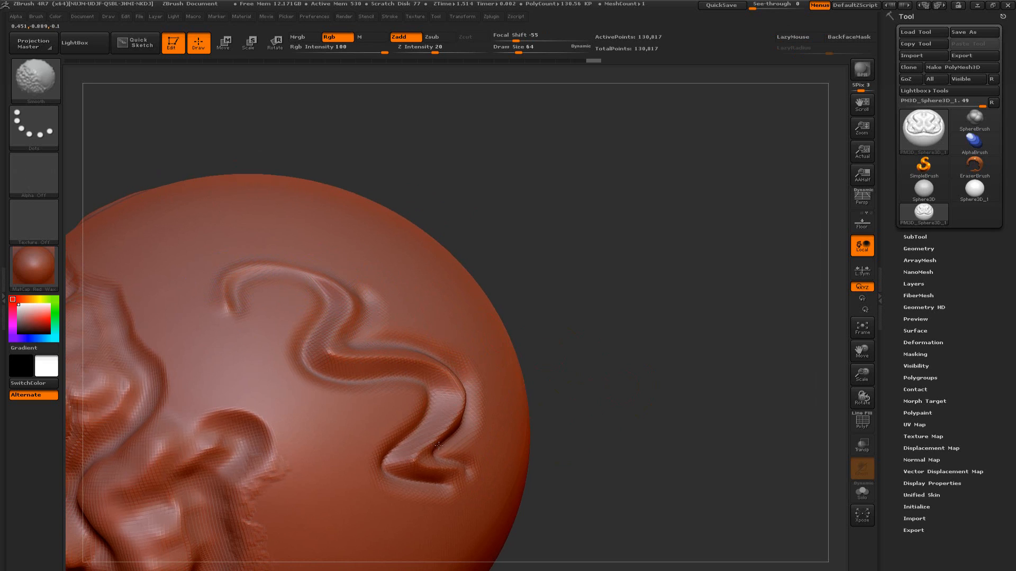
{"action": "left_click_drag", "start_coordinate": [438, 445], "coordinate": [452, 473], "text": "shift"}
{"action": "left_click_drag", "start_coordinate": [606, 387], "coordinate": [590, 373]}
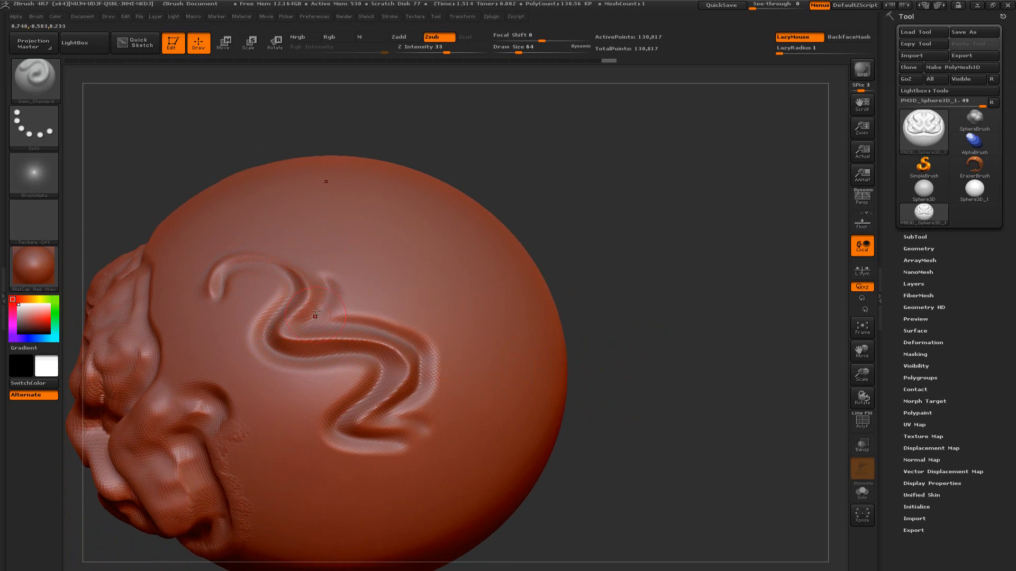
{"action": "mouse_move", "coordinate": [596, 297]}
{"action": "left_mouse_down"}
{"action": "mouse_move", "coordinate": [454, 311]}
{"action": "mouse_move", "coordinate": [658, 277]}
{"action": "left_mouse_up"}
{"action": "mouse_move", "coordinate": [589, 305]}
{"action": "left_mouse_down", "text": "alt"}
{"action": "mouse_move", "coordinate": [594, 285]}
{"action": "mouse_move", "coordinate": [590, 321]}
{"action": "mouse_move", "coordinate": [675, 268]}
{"action": "mouse_move", "coordinate": [654, 289]}
{"action": "left_mouse_up", "text": "alt"}
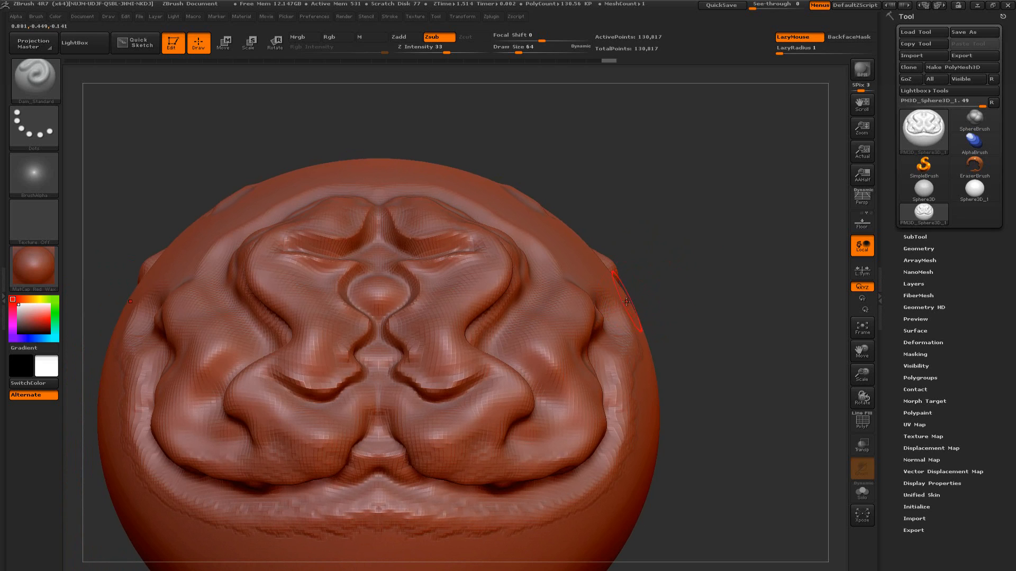
{"action": "left_click_drag", "start_coordinate": [669, 294], "coordinate": [687, 284], "text": "alt"}
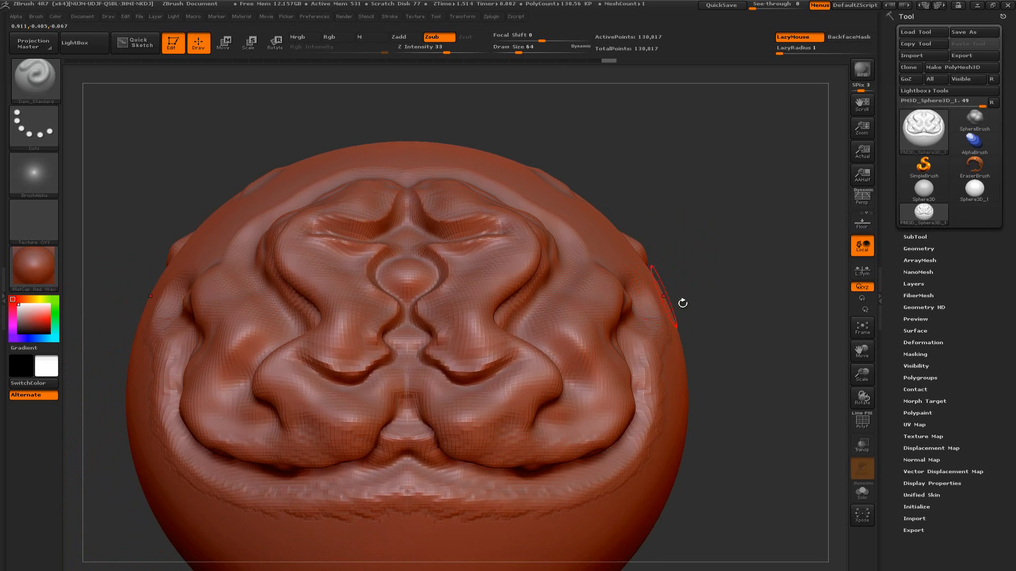
{"action": "left_click_drag", "start_coordinate": [735, 320], "coordinate": [684, 286]}
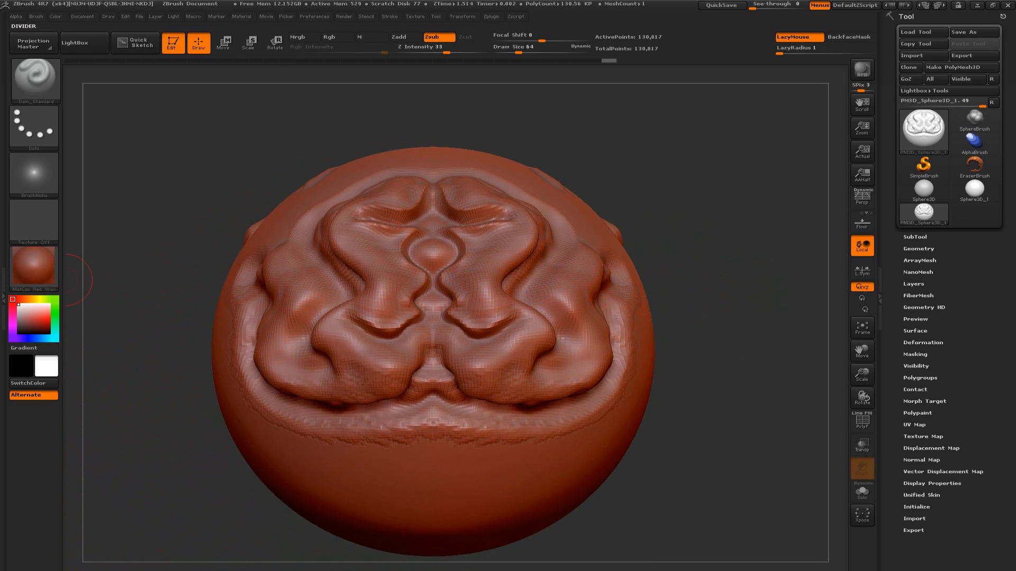
{"action": "key", "text": "ctrl"}
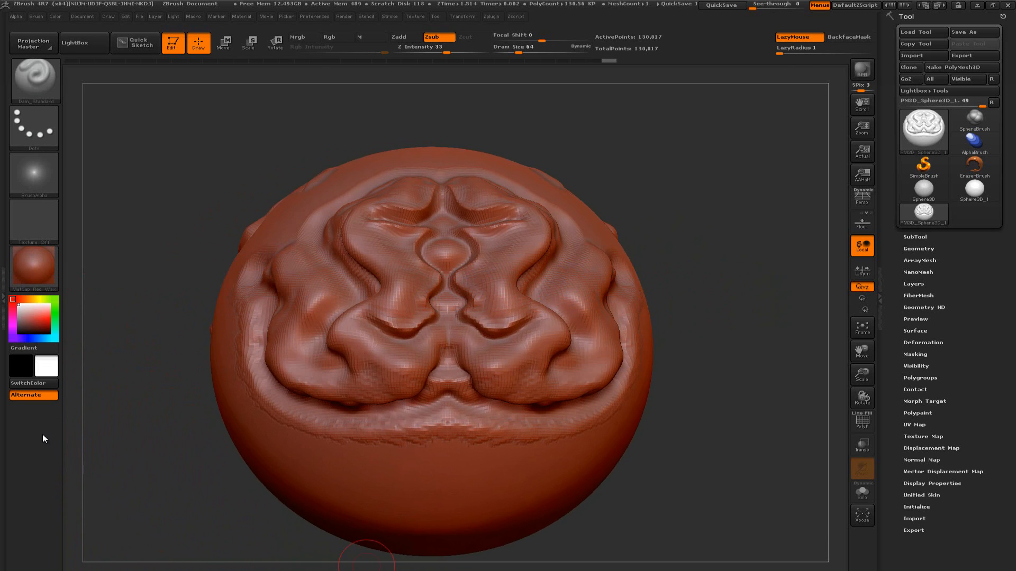
{"action": "key", "text": "shift"}
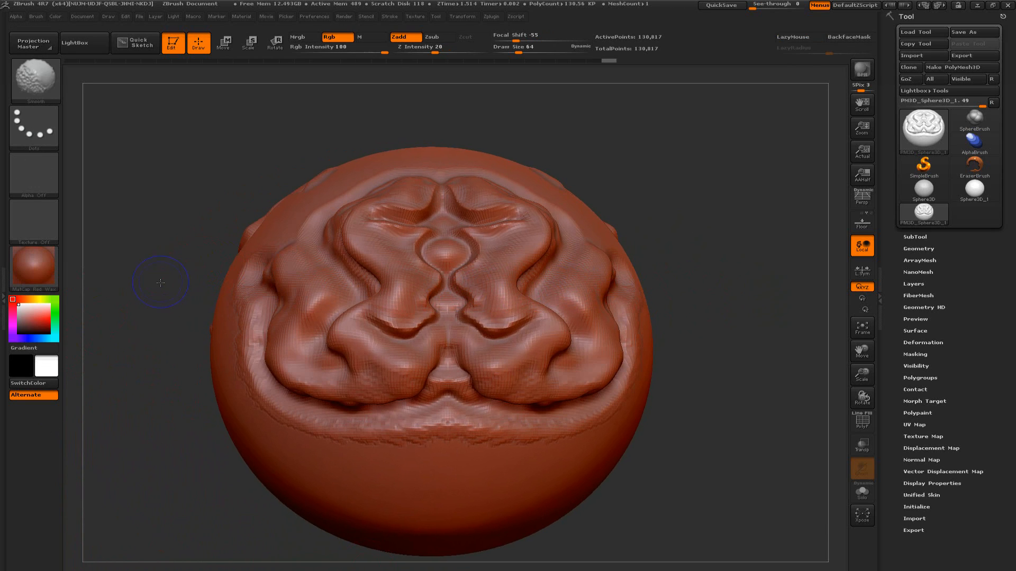
{"action": "mouse_move", "coordinate": [166, 284]}
{"action": "left_mouse_down"}
{"action": "mouse_move", "coordinate": [137, 262]}
{"action": "mouse_move", "coordinate": [122, 283]}
{"action": "mouse_move", "coordinate": [125, 266]}
{"action": "mouse_move", "coordinate": [79, 239]}
{"action": "left_mouse_up"}
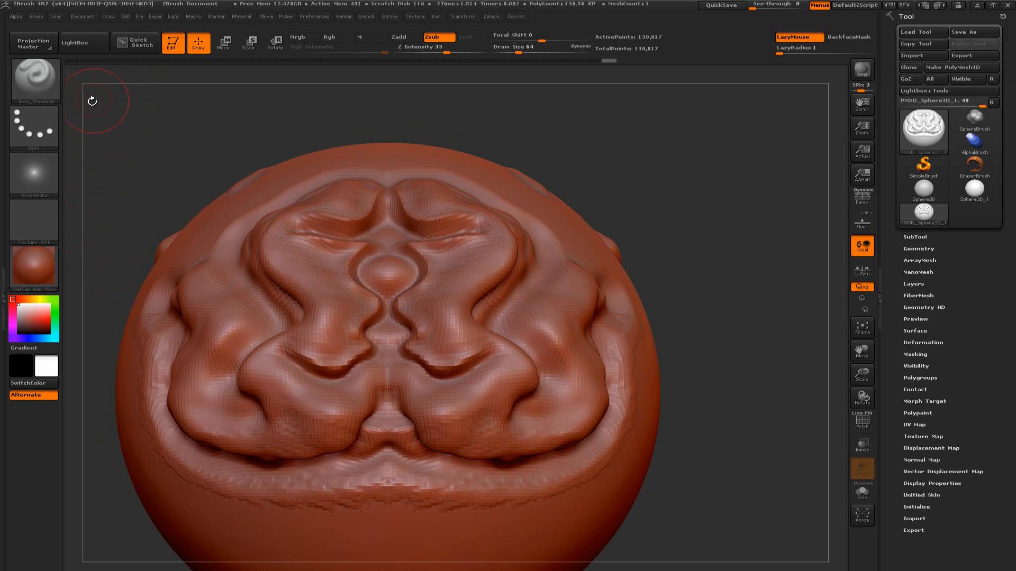
Choose the hPolish brush and flatten the crests of the mirrored outer side folds
{"action": "key", "text": "b"}
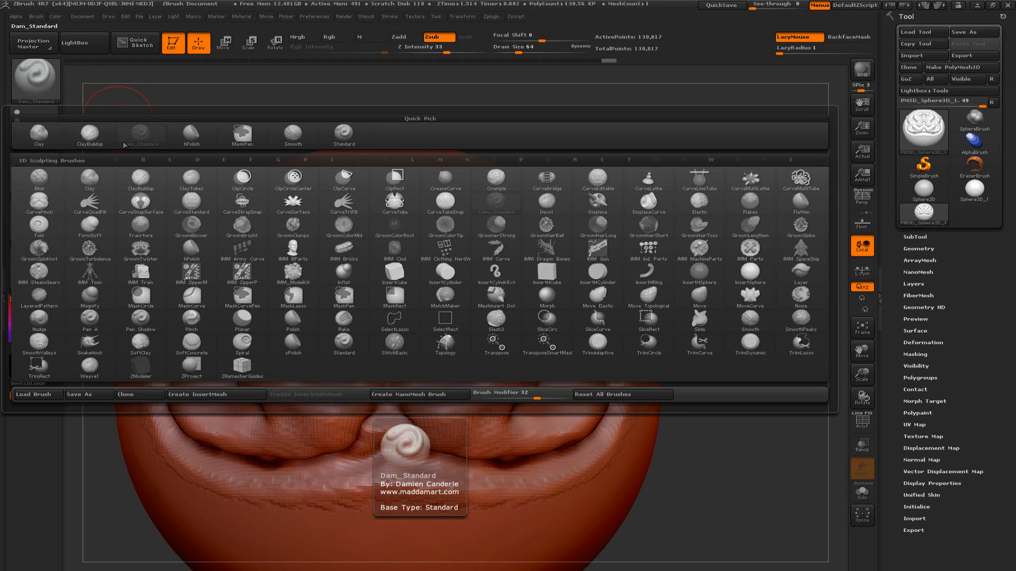
{"action": "left_click", "coordinate": [191, 136]}
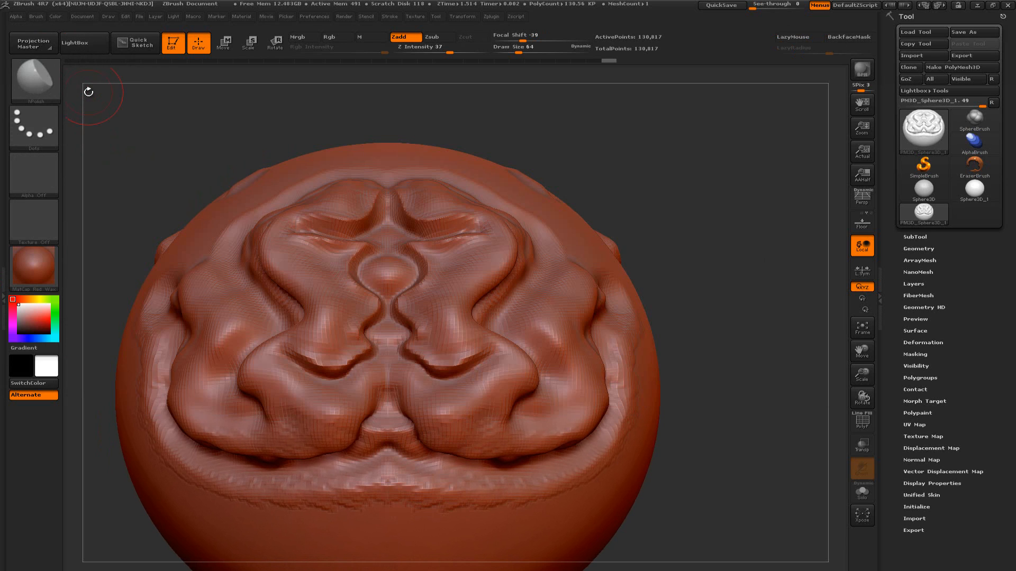
{"action": "mouse_move", "coordinate": [717, 267]}
{"action": "left_mouse_down"}
{"action": "mouse_move", "coordinate": [685, 212]}
{"action": "mouse_move", "coordinate": [684, 261]}
{"action": "mouse_move", "coordinate": [670, 269]}
{"action": "mouse_move", "coordinate": [688, 302]}
{"action": "mouse_move", "coordinate": [614, 317]}
{"action": "mouse_move", "coordinate": [627, 309]}
{"action": "left_mouse_up"}
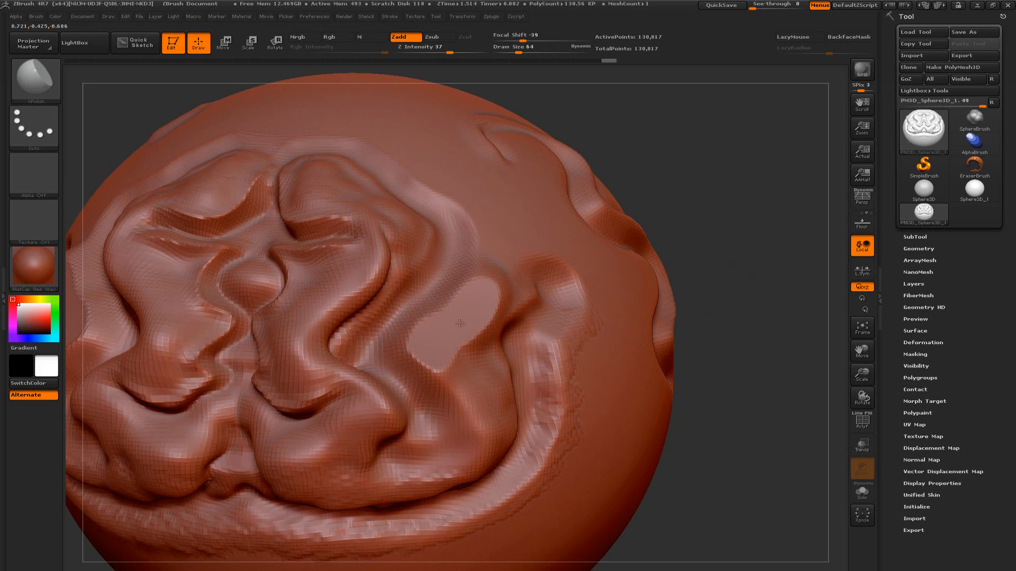
{"action": "left_click_drag", "start_coordinate": [437, 339], "coordinate": [490, 322]}
Polish flat facets onto the mirrored inner folds beside and below the central bump
{"action": "mouse_move", "coordinate": [713, 320]}
{"action": "left_mouse_down"}
{"action": "mouse_move", "coordinate": [768, 271]}
{"action": "mouse_move", "coordinate": [741, 265]}
{"action": "mouse_move", "coordinate": [764, 315]}
{"action": "mouse_move", "coordinate": [712, 281]}
{"action": "mouse_move", "coordinate": [656, 315]}
{"action": "left_mouse_up"}
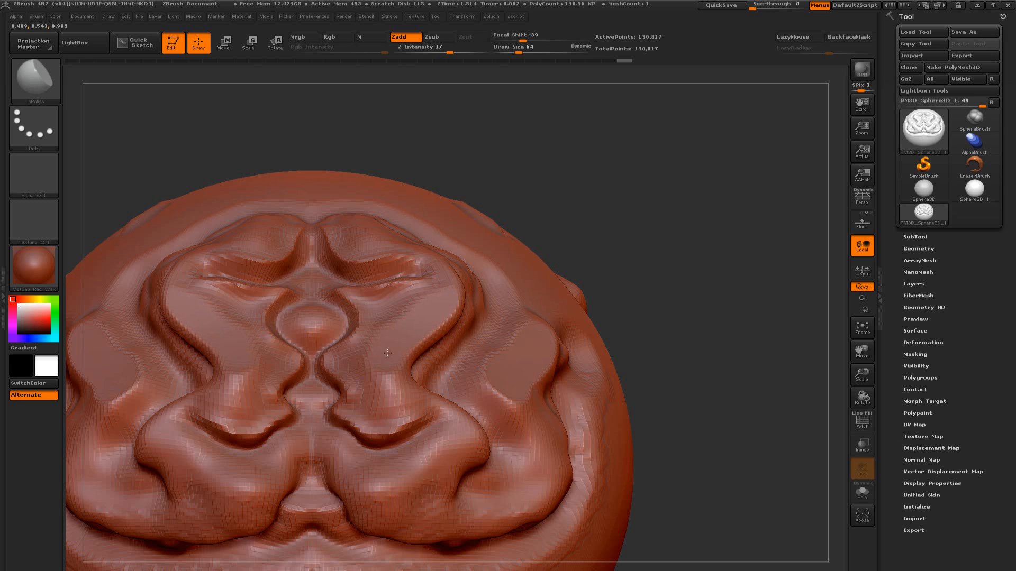
{"action": "mouse_move", "coordinate": [384, 365]}
{"action": "left_mouse_down"}
{"action": "mouse_move", "coordinate": [376, 389]}
{"action": "mouse_move", "coordinate": [391, 400]}
{"action": "mouse_move", "coordinate": [344, 400]}
{"action": "left_mouse_up"}
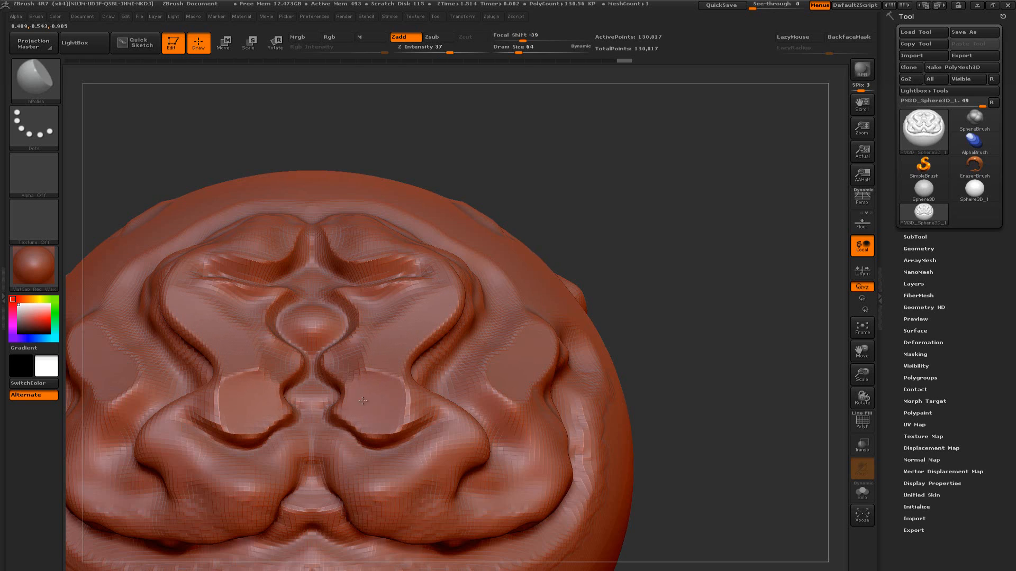
{"action": "mouse_move", "coordinate": [394, 356]}
{"action": "left_mouse_down"}
{"action": "mouse_move", "coordinate": [345, 368]}
{"action": "mouse_move", "coordinate": [356, 369]}
{"action": "left_mouse_up"}
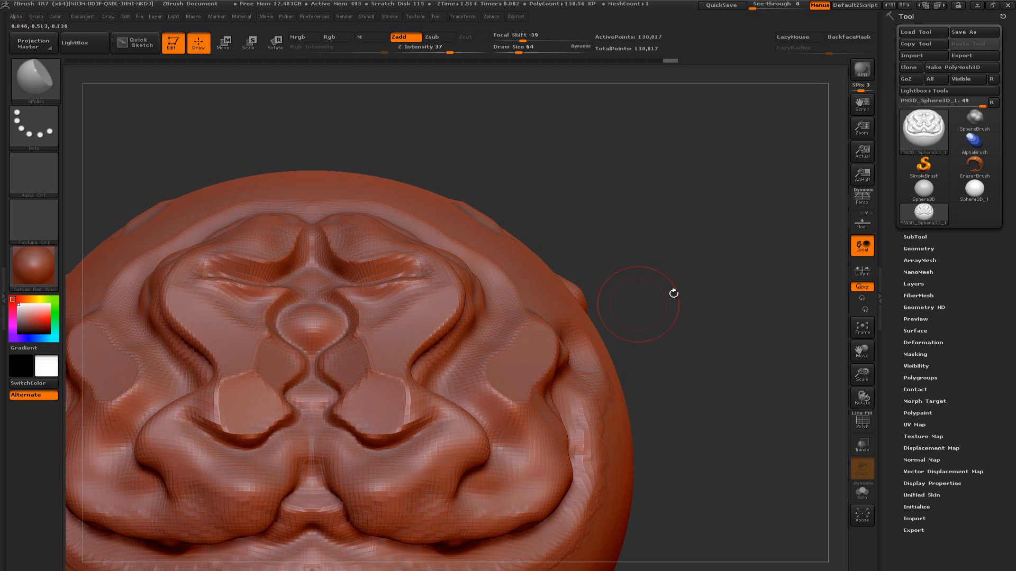
Flatten the fronts, inner corners and upper surfaces of the two lower folds with hPolish
{"action": "mouse_move", "coordinate": [673, 293]}
{"action": "left_mouse_down", "text": "alt"}
{"action": "mouse_move", "coordinate": [724, 297]}
{"action": "mouse_move", "coordinate": [772, 246]}
{"action": "left_mouse_up", "text": "alt"}
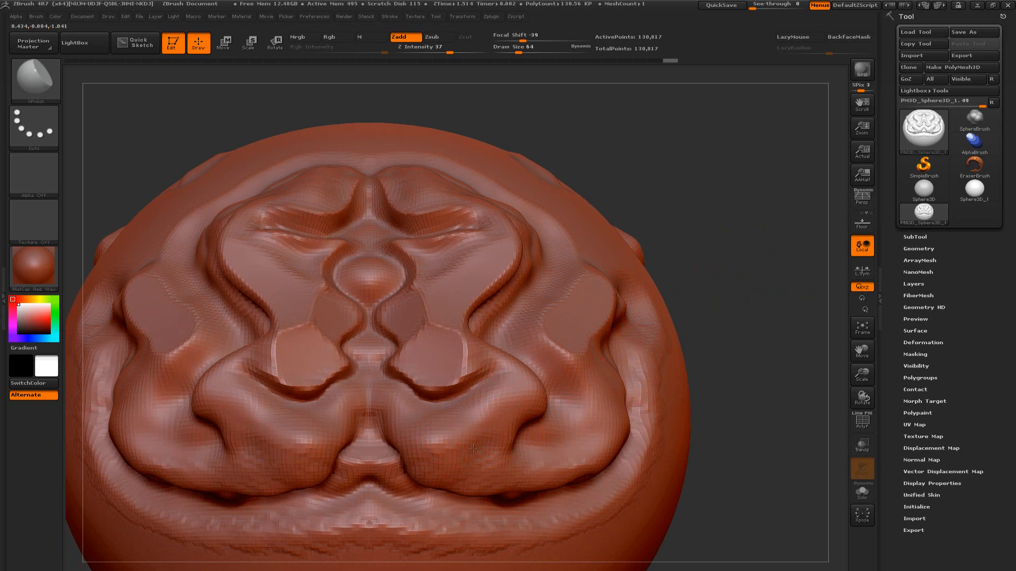
{"action": "mouse_move", "coordinate": [488, 430]}
{"action": "left_mouse_down"}
{"action": "mouse_move", "coordinate": [476, 418]}
{"action": "mouse_move", "coordinate": [477, 479]}
{"action": "mouse_move", "coordinate": [514, 466]}
{"action": "mouse_move", "coordinate": [539, 435]}
{"action": "mouse_move", "coordinate": [479, 477]}
{"action": "left_mouse_up"}
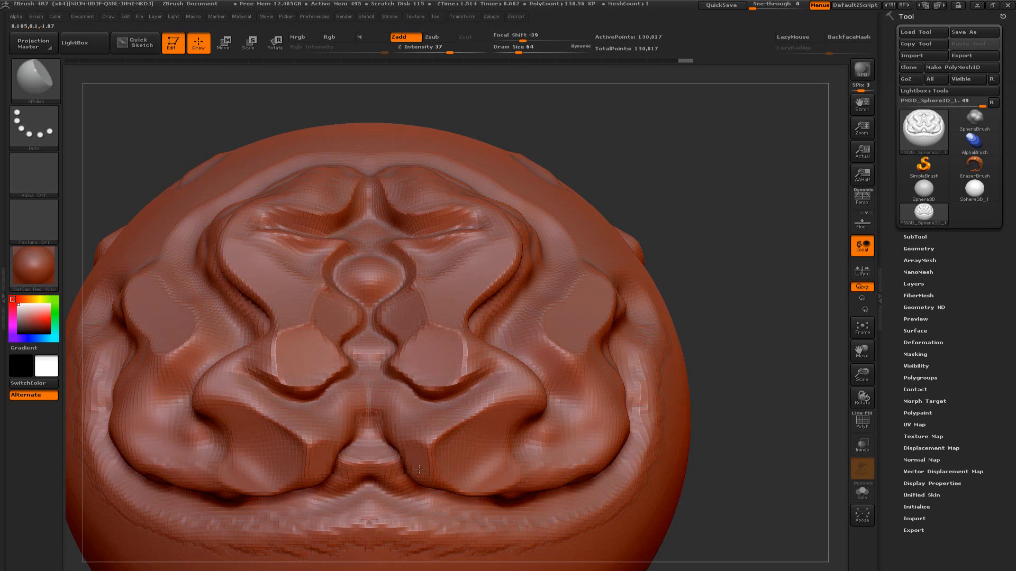
{"action": "left_click_drag", "start_coordinate": [419, 469], "coordinate": [415, 447]}
{"action": "mouse_move", "coordinate": [447, 415]}
{"action": "left_mouse_down"}
{"action": "mouse_move", "coordinate": [423, 420]}
{"action": "mouse_move", "coordinate": [460, 409]}
{"action": "mouse_move", "coordinate": [414, 431]}
{"action": "mouse_move", "coordinate": [459, 403]}
{"action": "mouse_move", "coordinate": [430, 416]}
{"action": "left_mouse_up"}
Flatten the central channel between the lower folds and its inner side walls with hPolish
{"action": "mouse_move", "coordinate": [686, 292]}
{"action": "left_mouse_down"}
{"action": "mouse_move", "coordinate": [735, 293]}
{"action": "mouse_move", "coordinate": [770, 254]}
{"action": "mouse_move", "coordinate": [752, 271]}
{"action": "mouse_move", "coordinate": [770, 268]}
{"action": "mouse_move", "coordinate": [783, 282]}
{"action": "mouse_move", "coordinate": [775, 282]}
{"action": "left_mouse_up"}
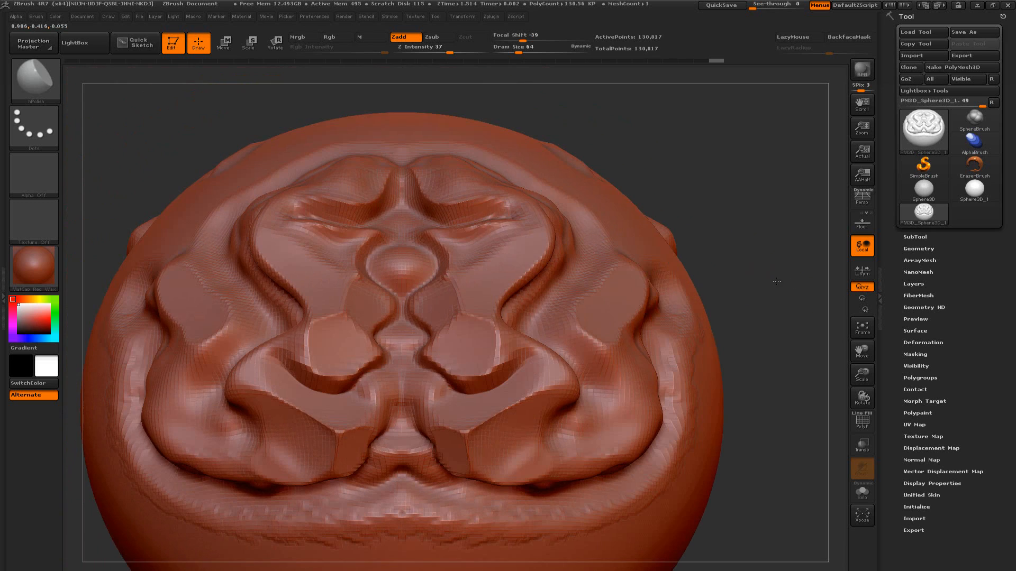
{"action": "mouse_move", "coordinate": [407, 395]}
{"action": "left_mouse_down"}
{"action": "mouse_move", "coordinate": [396, 394]}
{"action": "mouse_move", "coordinate": [409, 387]}
{"action": "mouse_move", "coordinate": [404, 458]}
{"action": "mouse_move", "coordinate": [402, 377]}
{"action": "left_mouse_up"}
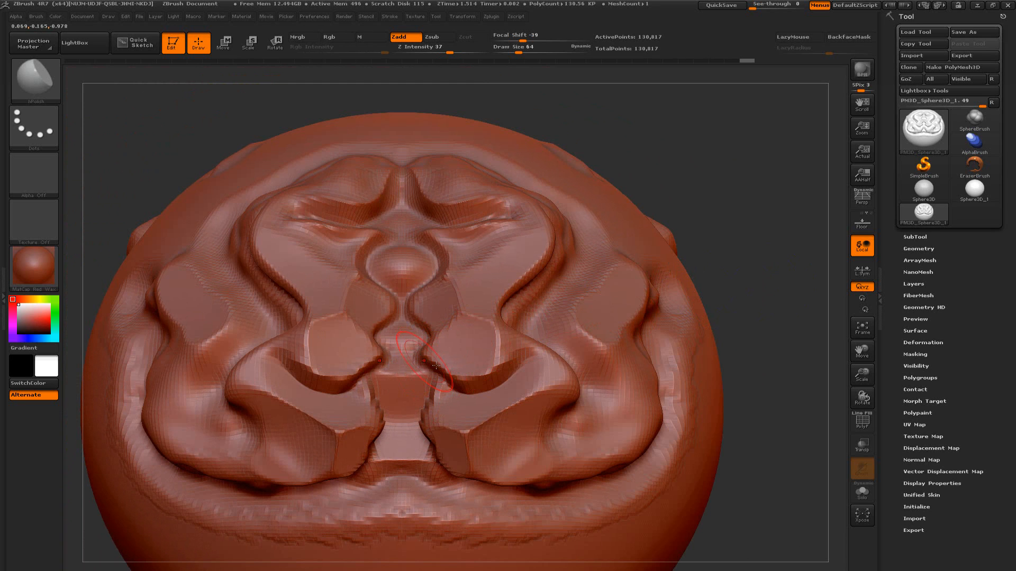
{"action": "mouse_move", "coordinate": [800, 296]}
{"action": "left_mouse_down"}
{"action": "mouse_move", "coordinate": [786, 292]}
{"action": "mouse_move", "coordinate": [817, 283]}
{"action": "mouse_move", "coordinate": [798, 272]}
{"action": "mouse_move", "coordinate": [761, 288]}
{"action": "mouse_move", "coordinate": [788, 270]}
{"action": "left_mouse_up"}
{"action": "left_click_drag", "start_coordinate": [616, 347], "coordinate": [606, 370]}
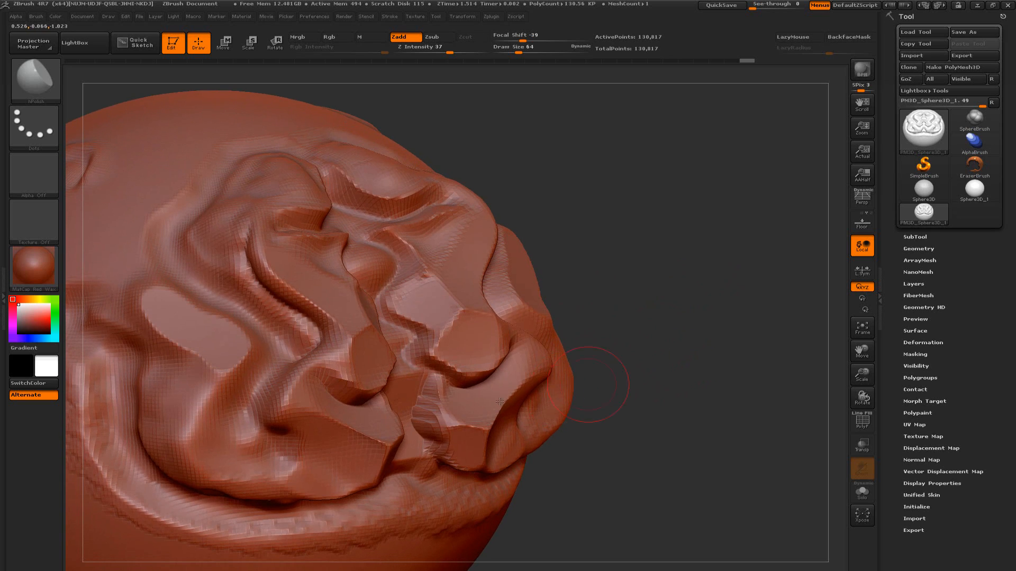
{"action": "mouse_move", "coordinate": [425, 429]}
{"action": "left_mouse_down", "text": "shift"}
{"action": "mouse_move", "coordinate": [447, 415]}
{"action": "mouse_move", "coordinate": [433, 426]}
{"action": "left_mouse_up", "text": "shift"}
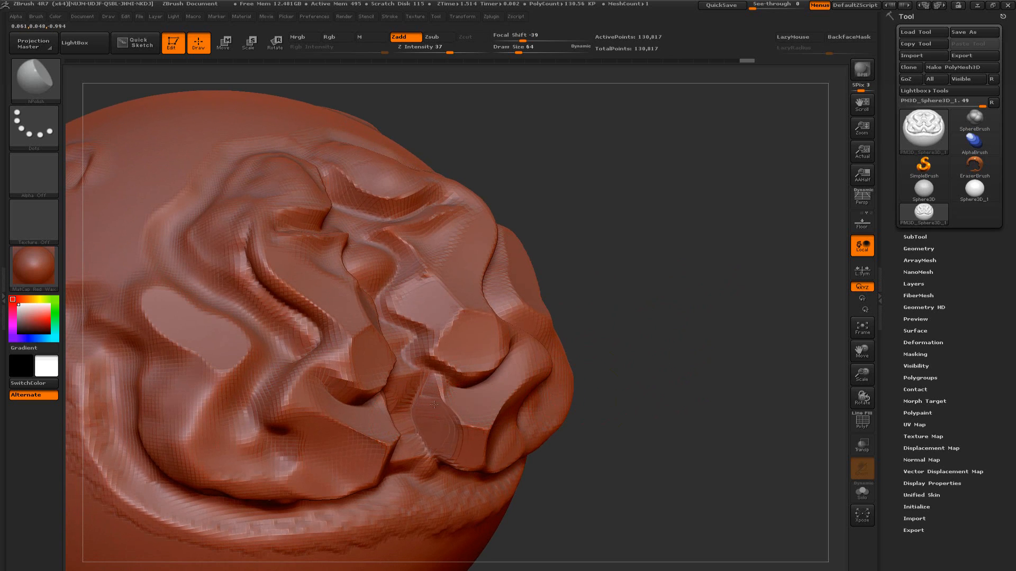
{"action": "mouse_move", "coordinate": [672, 347]}
{"action": "left_mouse_down"}
{"action": "mouse_move", "coordinate": [724, 339]}
{"action": "mouse_move", "coordinate": [741, 291]}
{"action": "left_mouse_up"}
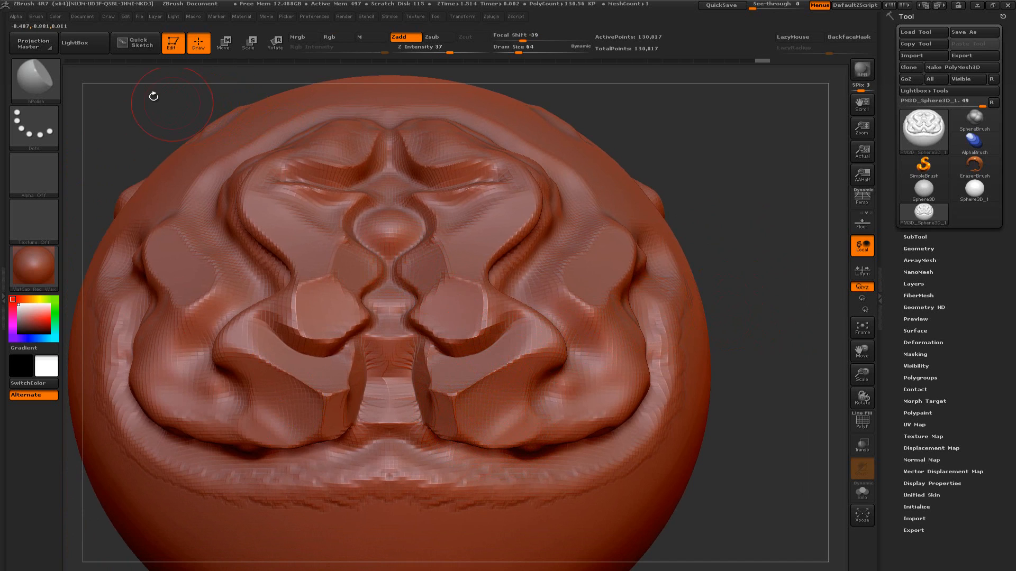
Choose the Pinch brush from the sculpting brushes filtered by the letter P
{"action": "left_click", "coordinate": [40, 81]}
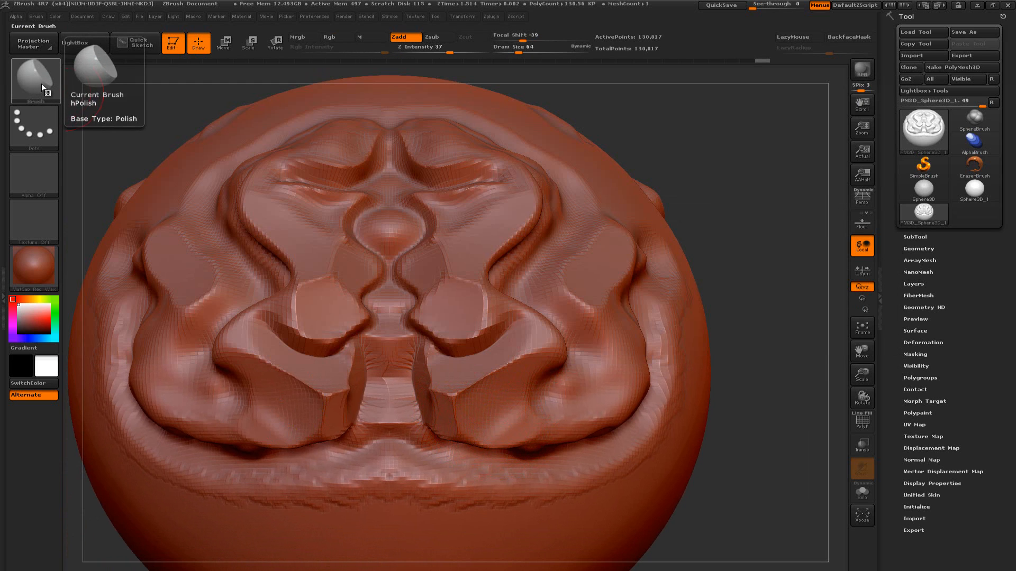
{"action": "left_click", "coordinate": [44, 87]}
{"action": "key", "text": "p"}
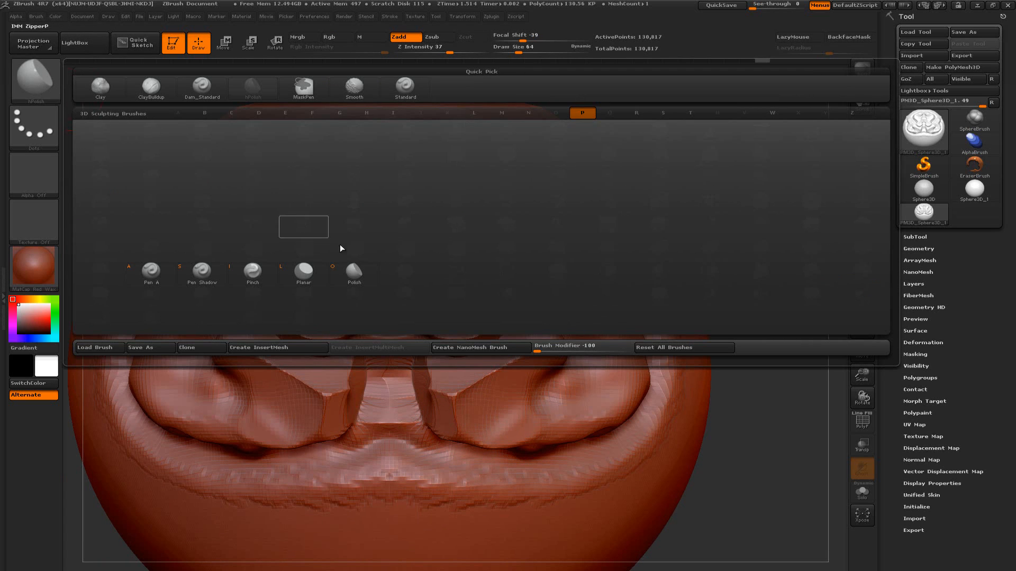
{"action": "left_click", "coordinate": [252, 272]}
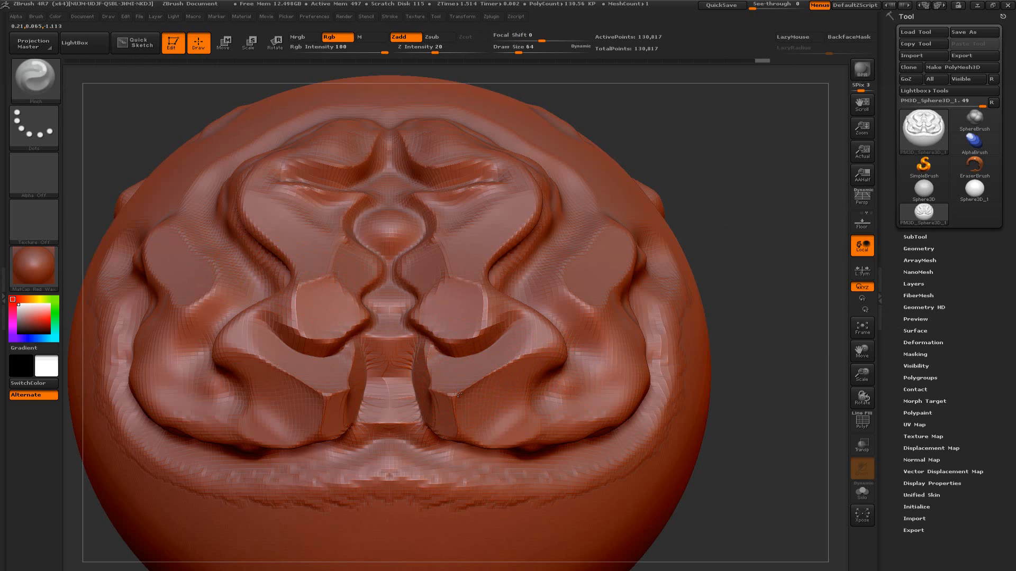
Sharpen the edges between the polished facets of the lower folds and along the central channel with Pinch, using draw size 32
{"action": "mouse_move", "coordinate": [480, 382]}
{"action": "left_mouse_down"}
{"action": "mouse_move", "coordinate": [515, 362]}
{"action": "mouse_move", "coordinate": [462, 390]}
{"action": "left_mouse_up"}
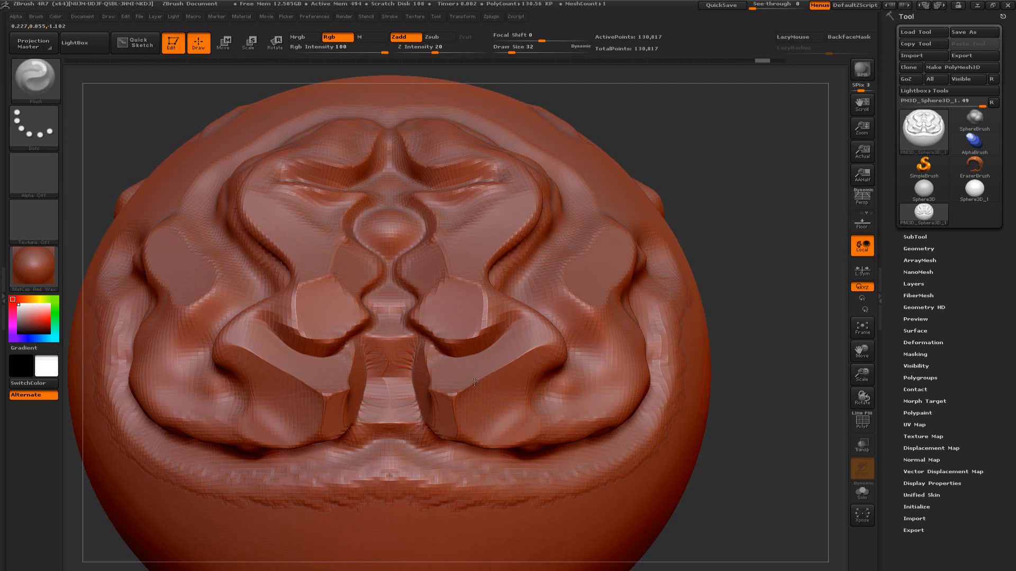
{"action": "mouse_move", "coordinate": [454, 397]}
{"action": "left_mouse_down", "text": "shift"}
{"action": "mouse_move", "coordinate": [436, 389]}
{"action": "mouse_move", "coordinate": [453, 398]}
{"action": "mouse_move", "coordinate": [450, 410]}
{"action": "mouse_move", "coordinate": [521, 451]}
{"action": "left_mouse_up", "text": "shift"}
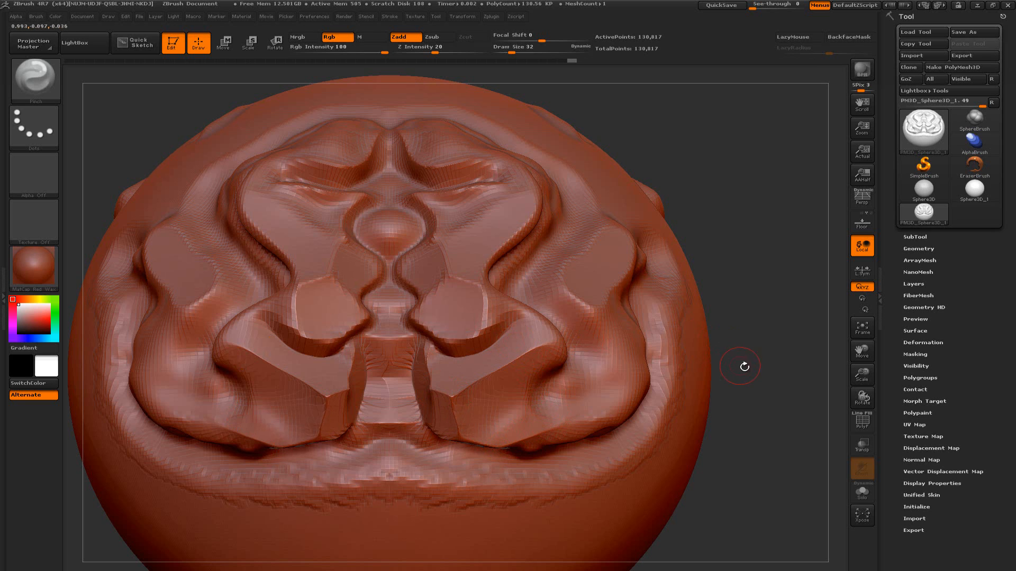
{"action": "mouse_move", "coordinate": [744, 367]}
{"action": "left_mouse_down", "text": "alt"}
{"action": "mouse_move", "coordinate": [744, 333]}
{"action": "mouse_move", "coordinate": [716, 363]}
{"action": "left_mouse_up", "text": "alt"}
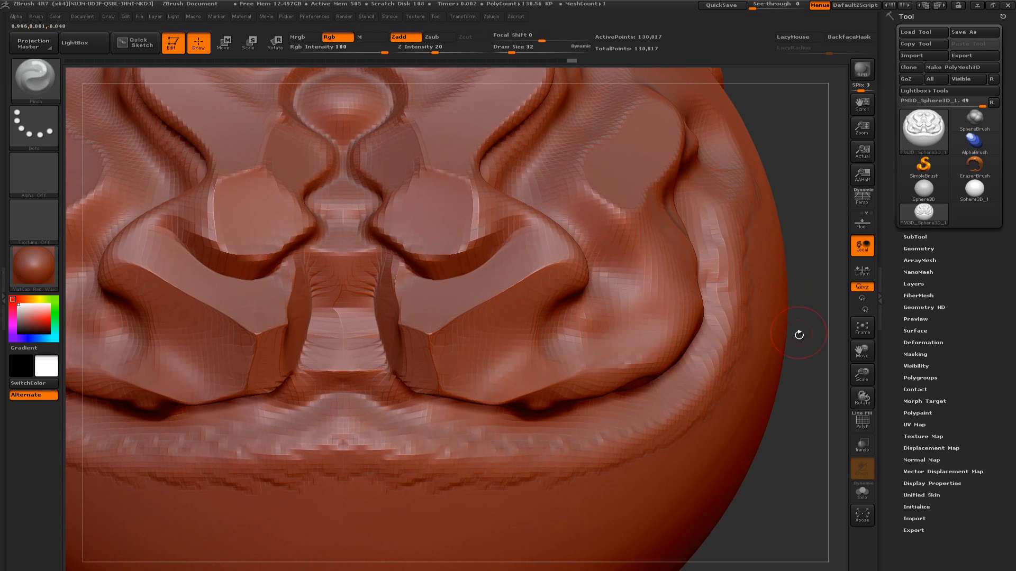
{"action": "left_click_drag", "start_coordinate": [798, 334], "coordinate": [764, 358]}
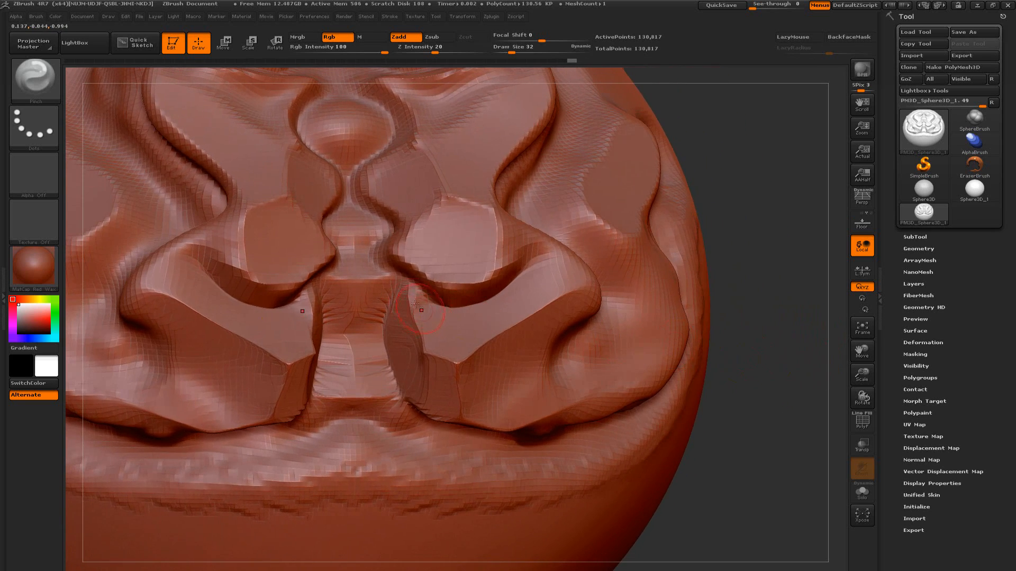
{"action": "mouse_move", "coordinate": [407, 285]}
{"action": "left_mouse_down"}
{"action": "mouse_move", "coordinate": [419, 345]}
{"action": "mouse_move", "coordinate": [407, 294]}
{"action": "left_mouse_up"}
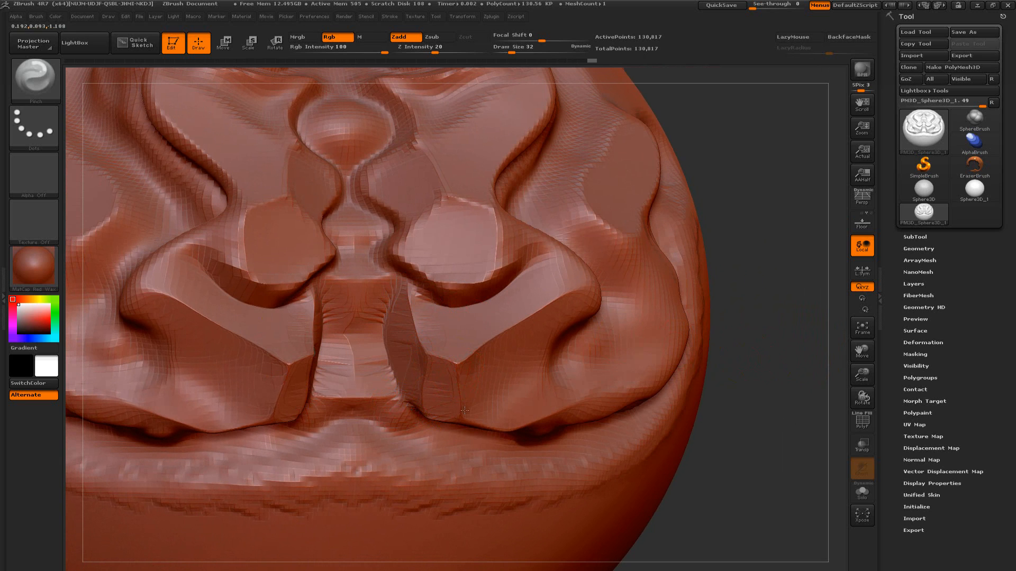
{"action": "left_click_drag", "start_coordinate": [799, 358], "coordinate": [706, 333]}
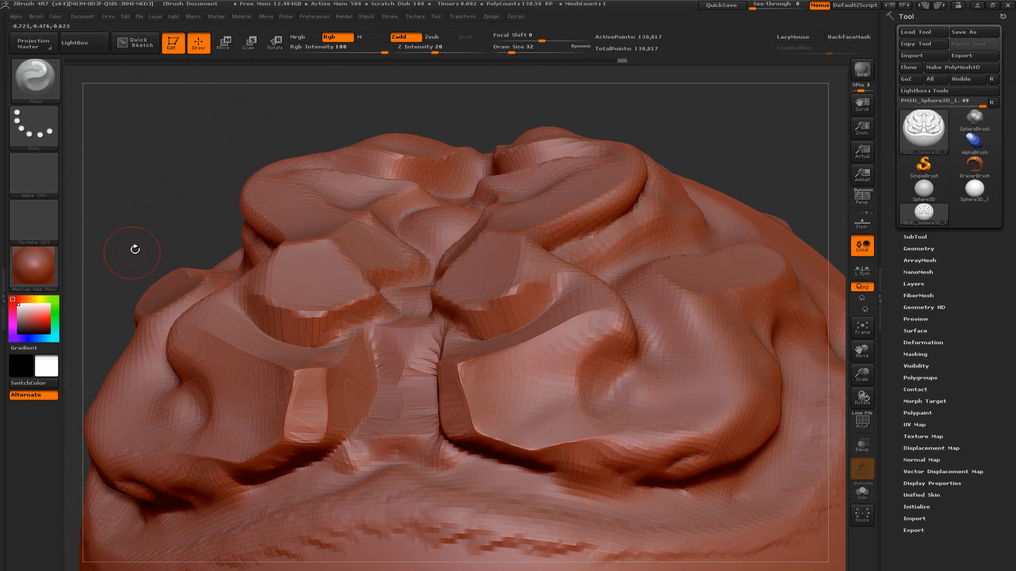
Sharpen the creases around the central round knob and along the narrow groove beneath it with the Pinch brush
{"action": "mouse_move", "coordinate": [134, 247]}
{"action": "left_mouse_down"}
{"action": "mouse_move", "coordinate": [135, 206]}
{"action": "mouse_move", "coordinate": [152, 228]}
{"action": "mouse_move", "coordinate": [189, 240]}
{"action": "left_mouse_up"}
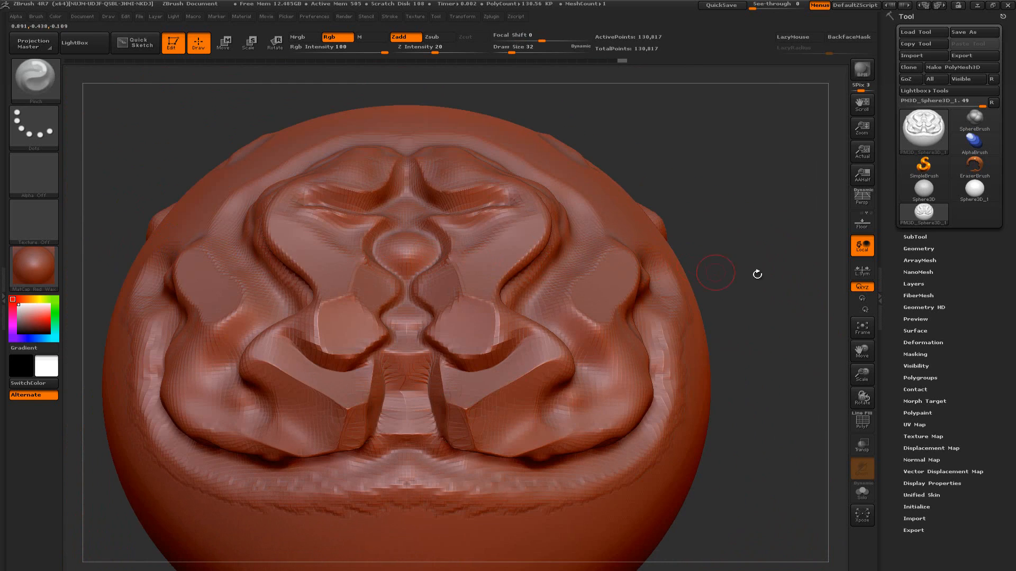
{"action": "mouse_move", "coordinate": [757, 274]}
{"action": "left_mouse_down"}
{"action": "mouse_move", "coordinate": [734, 297]}
{"action": "mouse_move", "coordinate": [782, 296]}
{"action": "mouse_move", "coordinate": [728, 298]}
{"action": "mouse_move", "coordinate": [724, 318]}
{"action": "mouse_move", "coordinate": [746, 283]}
{"action": "mouse_move", "coordinate": [780, 296]}
{"action": "left_mouse_up"}
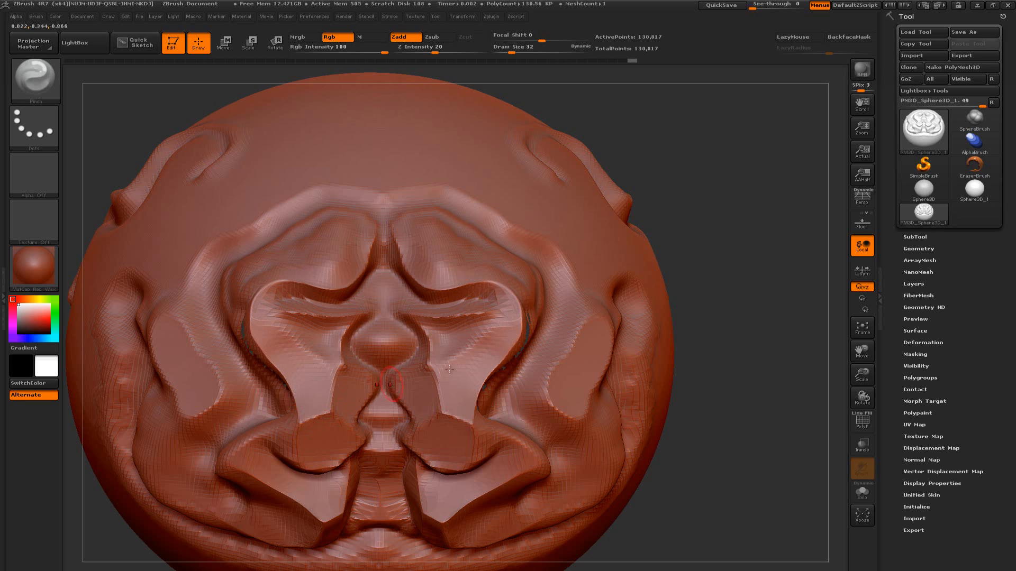
{"action": "mouse_move", "coordinate": [738, 366]}
{"action": "left_mouse_down"}
{"action": "mouse_move", "coordinate": [740, 335]}
{"action": "mouse_move", "coordinate": [705, 330]}
{"action": "mouse_move", "coordinate": [707, 304]}
{"action": "left_mouse_up"}
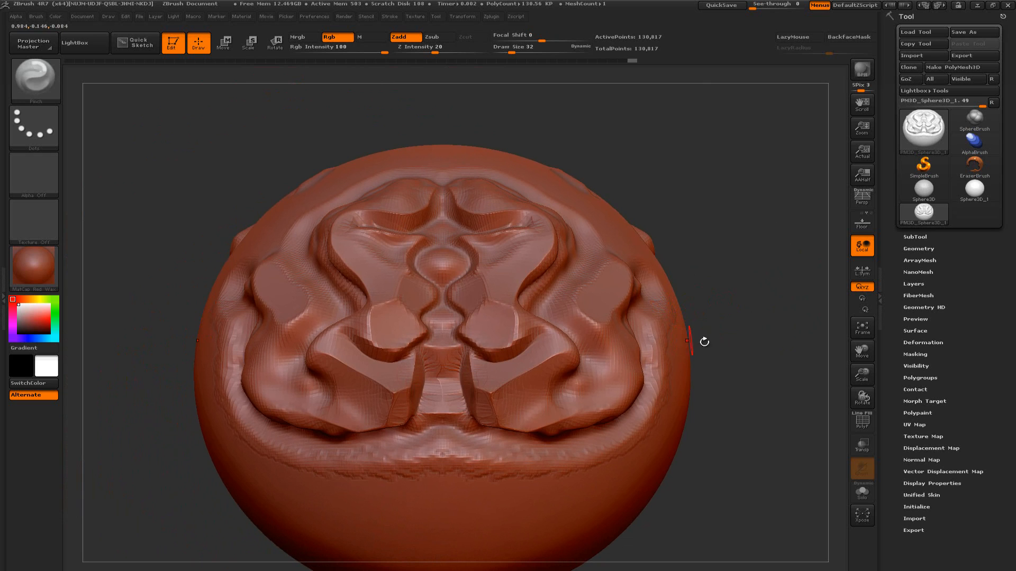
{"action": "mouse_move", "coordinate": [748, 335]}
{"action": "left_mouse_down"}
{"action": "mouse_move", "coordinate": [744, 315]}
{"action": "mouse_move", "coordinate": [741, 333]}
{"action": "mouse_move", "coordinate": [755, 322]}
{"action": "mouse_move", "coordinate": [741, 325]}
{"action": "mouse_move", "coordinate": [735, 297]}
{"action": "mouse_move", "coordinate": [729, 328]}
{"action": "mouse_move", "coordinate": [725, 291]}
{"action": "left_mouse_up"}
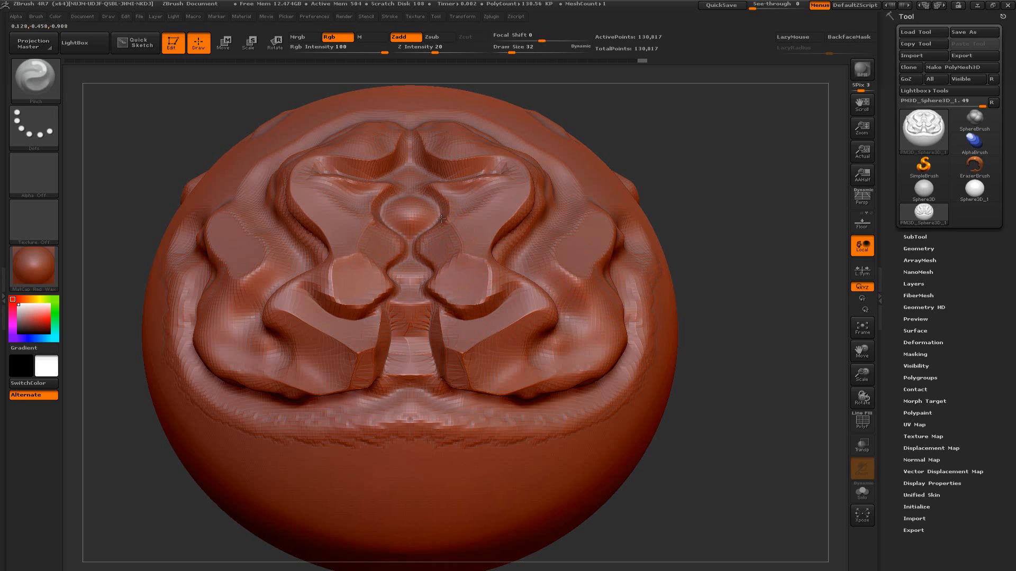
{"action": "left_click_drag", "start_coordinate": [459, 247], "coordinate": [459, 244]}
{"action": "mouse_move", "coordinate": [717, 212]}
{"action": "left_mouse_down"}
{"action": "mouse_move", "coordinate": [721, 227]}
{"action": "mouse_move", "coordinate": [701, 258]}
{"action": "mouse_move", "coordinate": [713, 256]}
{"action": "left_mouse_up"}
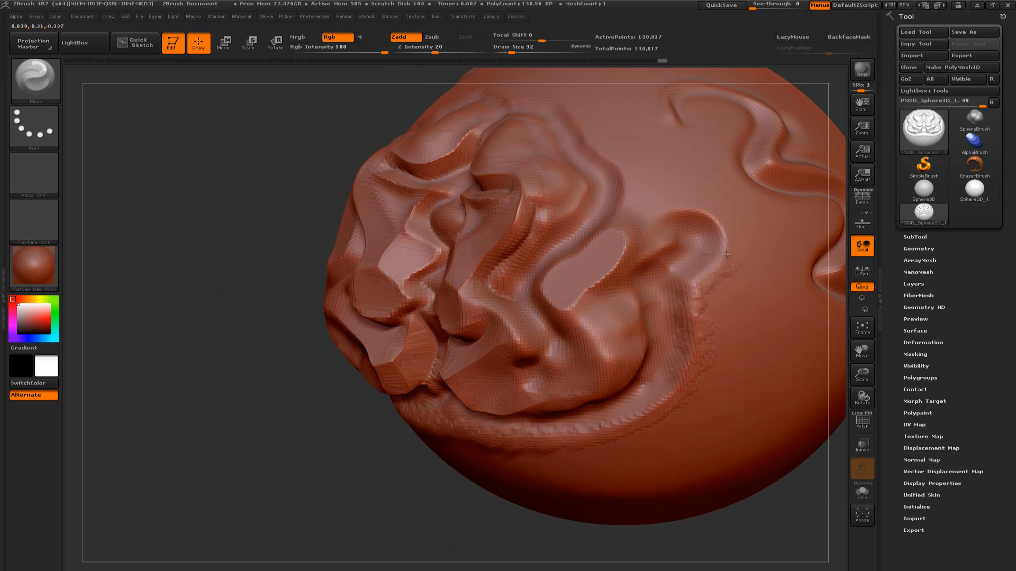
{"action": "left_click_drag", "start_coordinate": [315, 224], "coordinate": [342, 213]}
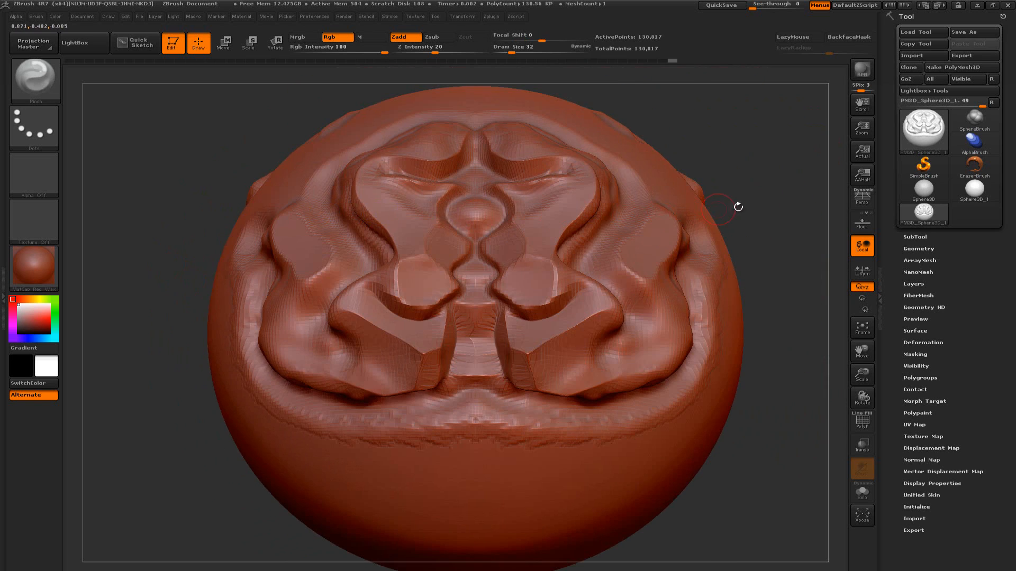
{"action": "left_click_drag", "start_coordinate": [738, 206], "coordinate": [707, 227], "text": "alt"}
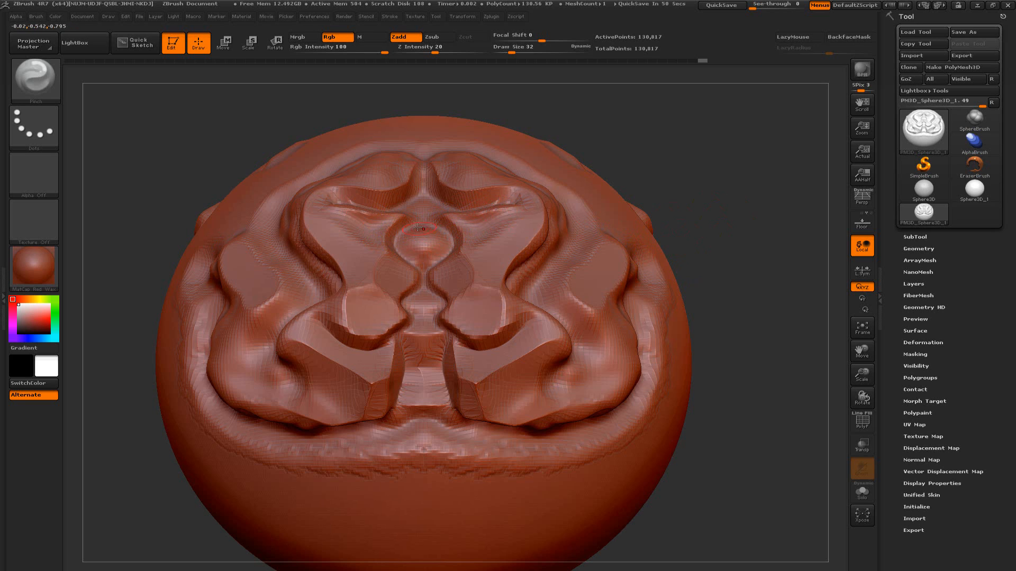
{"action": "mouse_move", "coordinate": [690, 207]}
{"action": "left_mouse_down"}
{"action": "mouse_move", "coordinate": [716, 212]}
{"action": "mouse_move", "coordinate": [651, 204]}
{"action": "mouse_move", "coordinate": [617, 242]}
{"action": "mouse_move", "coordinate": [617, 219]}
{"action": "left_mouse_up"}
{"action": "left_click_drag", "start_coordinate": [703, 226], "coordinate": [676, 223]}
{"action": "mouse_move", "coordinate": [709, 266]}
{"action": "left_mouse_down", "text": "alt"}
{"action": "mouse_move", "coordinate": [728, 244]}
{"action": "mouse_move", "coordinate": [715, 272]}
{"action": "left_mouse_up", "text": "alt"}
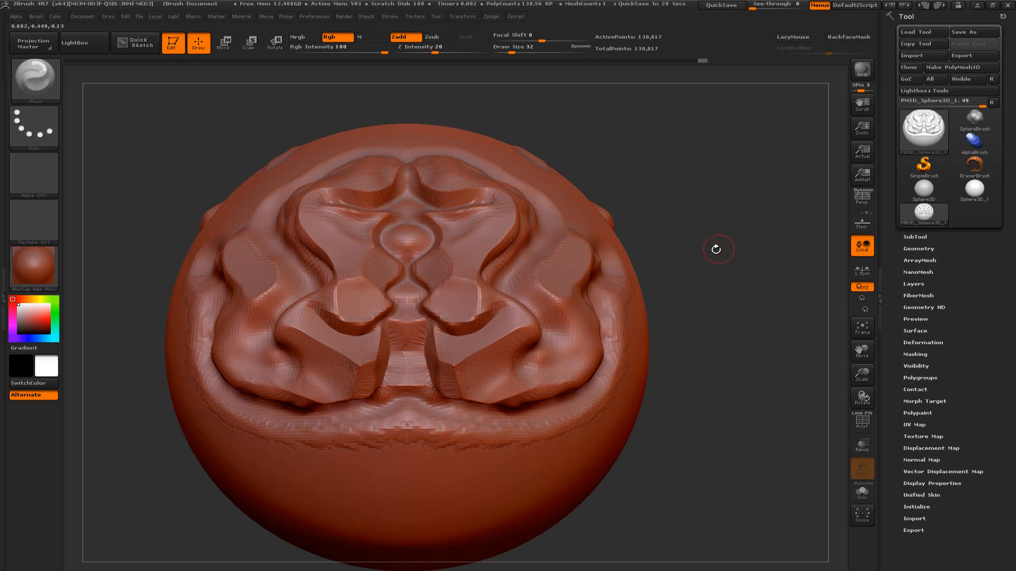
{"action": "mouse_move", "coordinate": [716, 244]}
{"action": "left_mouse_down"}
{"action": "mouse_move", "coordinate": [716, 267]}
{"action": "mouse_move", "coordinate": [707, 245]}
{"action": "mouse_move", "coordinate": [709, 263]}
{"action": "left_mouse_up"}
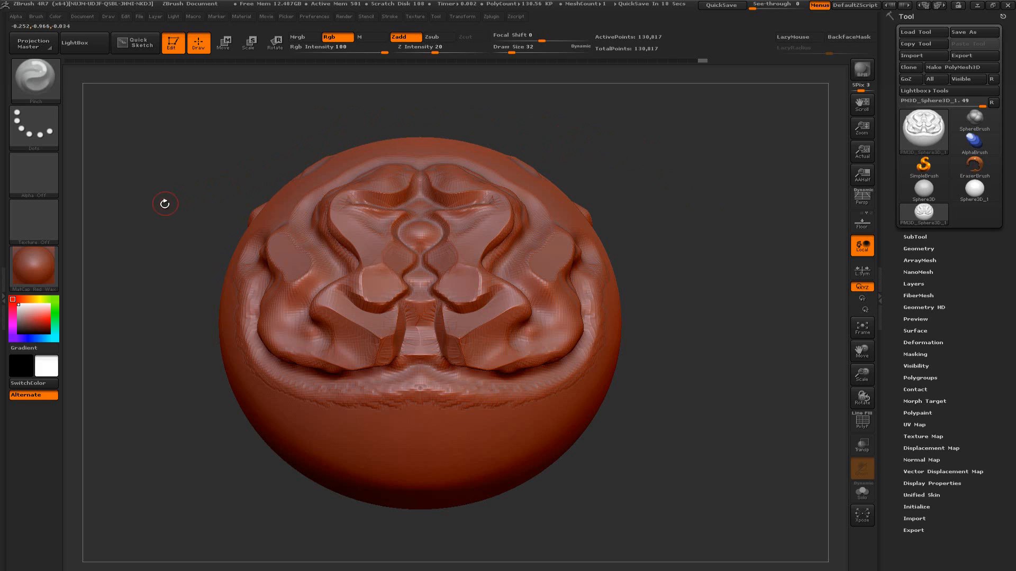
{"action": "mouse_move", "coordinate": [186, 195]}
{"action": "left_mouse_down"}
{"action": "mouse_move", "coordinate": [186, 213]}
{"action": "mouse_move", "coordinate": [158, 227]}
{"action": "mouse_move", "coordinate": [152, 211]}
{"action": "mouse_move", "coordinate": [172, 204]}
{"action": "left_mouse_up"}
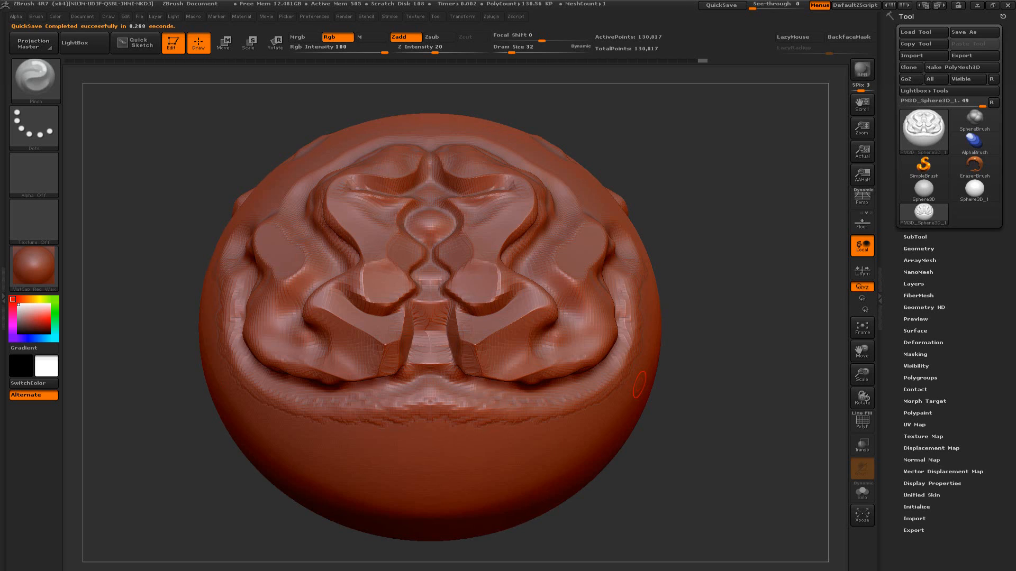
{"action": "left_click_drag", "start_coordinate": [155, 208], "coordinate": [177, 238]}
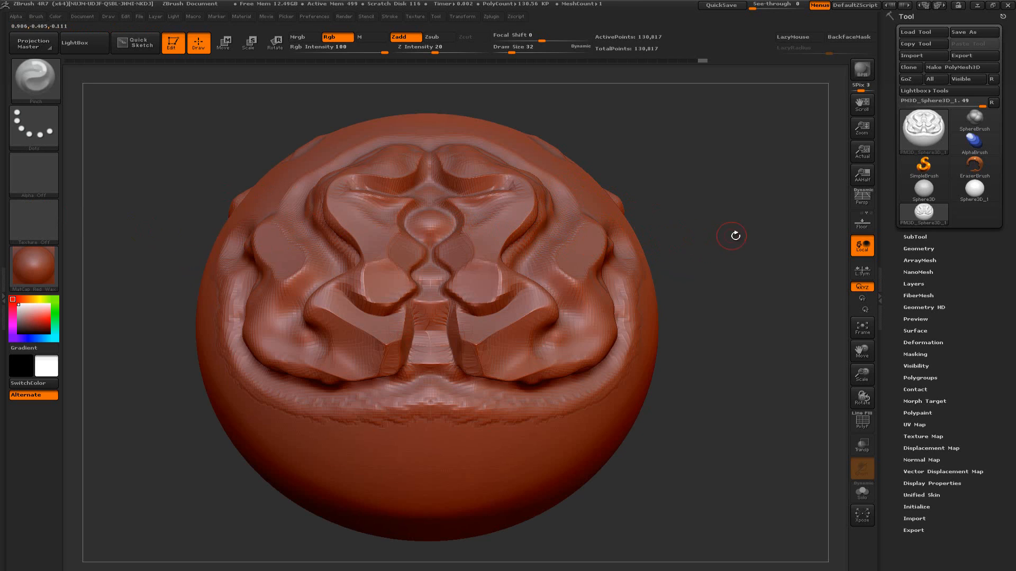
{"action": "mouse_move", "coordinate": [733, 233]}
{"action": "left_mouse_down"}
{"action": "mouse_move", "coordinate": [746, 242]}
{"action": "mouse_move", "coordinate": [724, 248]}
{"action": "mouse_move", "coordinate": [719, 265]}
{"action": "mouse_move", "coordinate": [750, 249]}
{"action": "mouse_move", "coordinate": [739, 270]}
{"action": "mouse_move", "coordinate": [753, 269]}
{"action": "mouse_move", "coordinate": [709, 271]}
{"action": "left_mouse_up"}
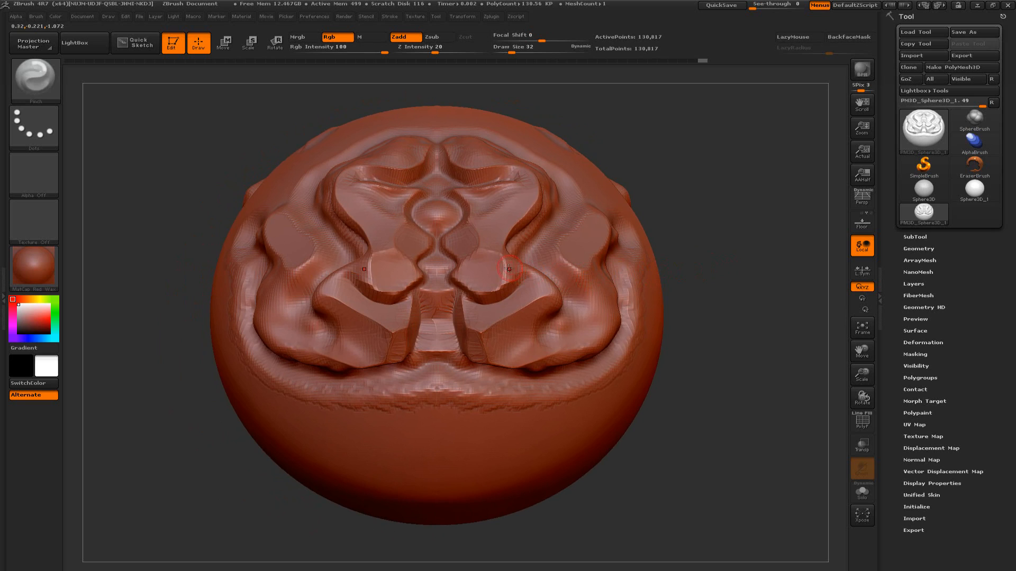